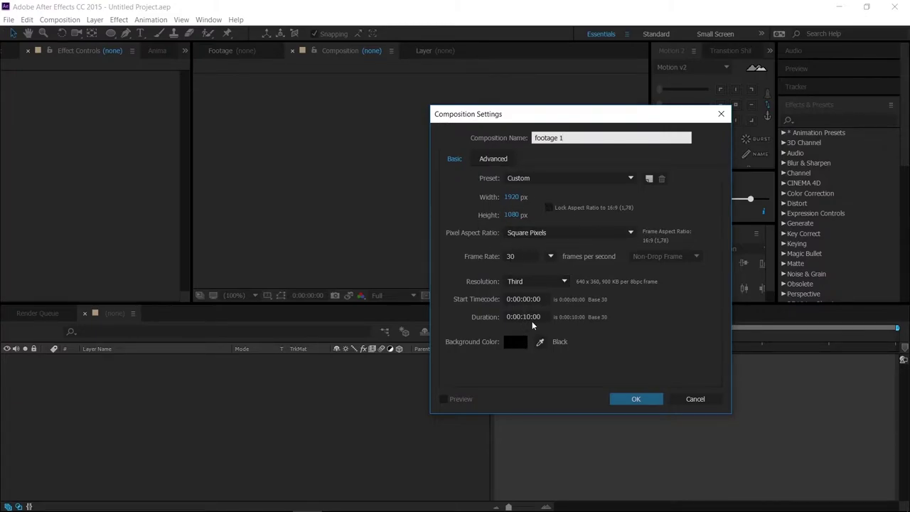
Create the 10-second, 1920 × 1080 composition "footage 1" at 30 fps and add an orange solid of the same size
{"action": "left_click", "coordinate": [626, 402]}
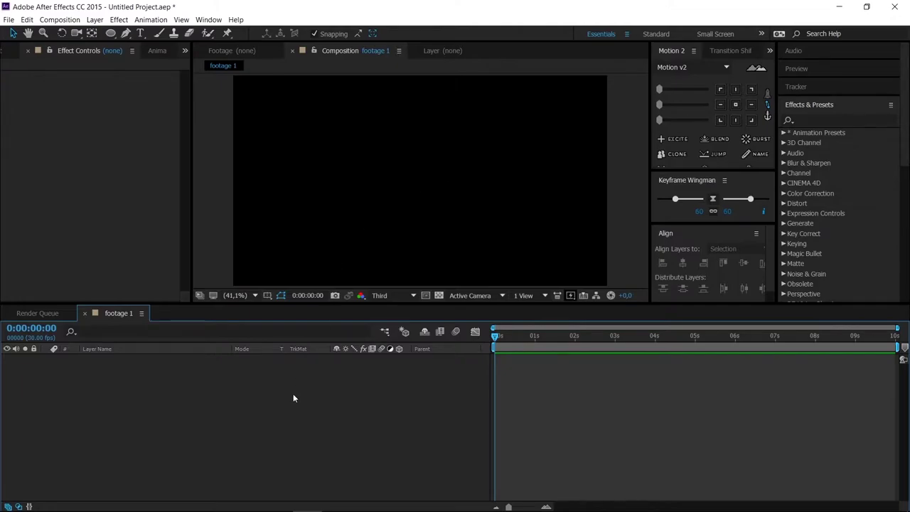
{"action": "key", "text": "ctrl+y"}
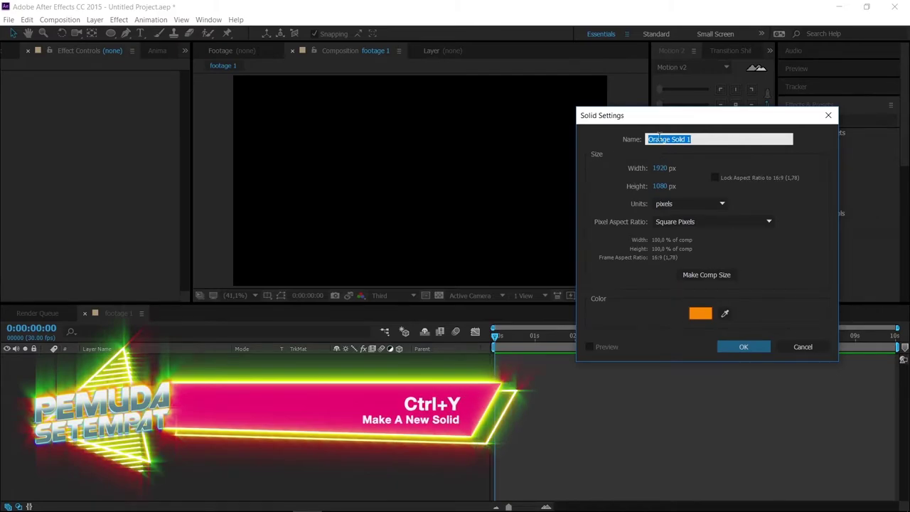
{"action": "left_click", "coordinate": [740, 347]}
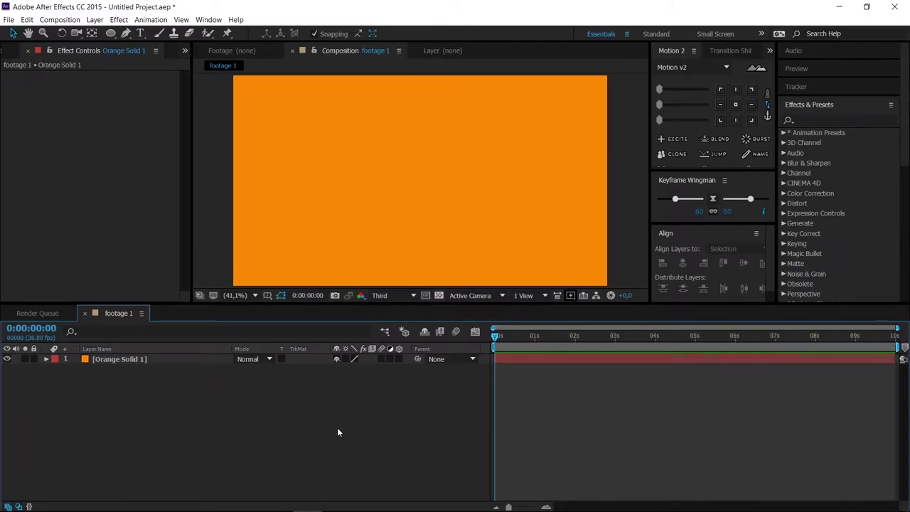
Add a composition-sized rectangle as a shape layer above the orange solid and set its fill to white (FFFFFF)
{"action": "mouse_move", "coordinate": [110, 32]}
{"action": "left_mouse_down"}
{"action": "mouse_move", "coordinate": [132, 44]}
{"action": "mouse_move", "coordinate": [132, 35]}
{"action": "left_mouse_up"}
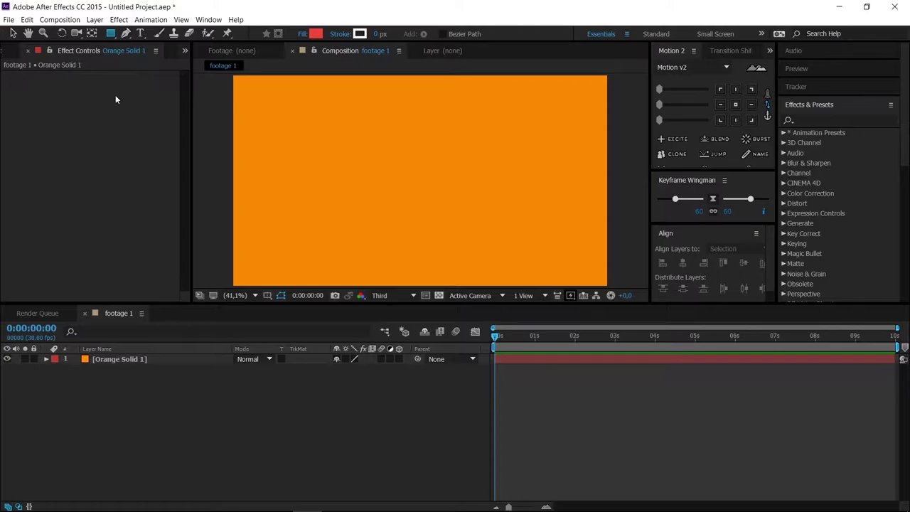
{"action": "double_click", "coordinate": [111, 33]}
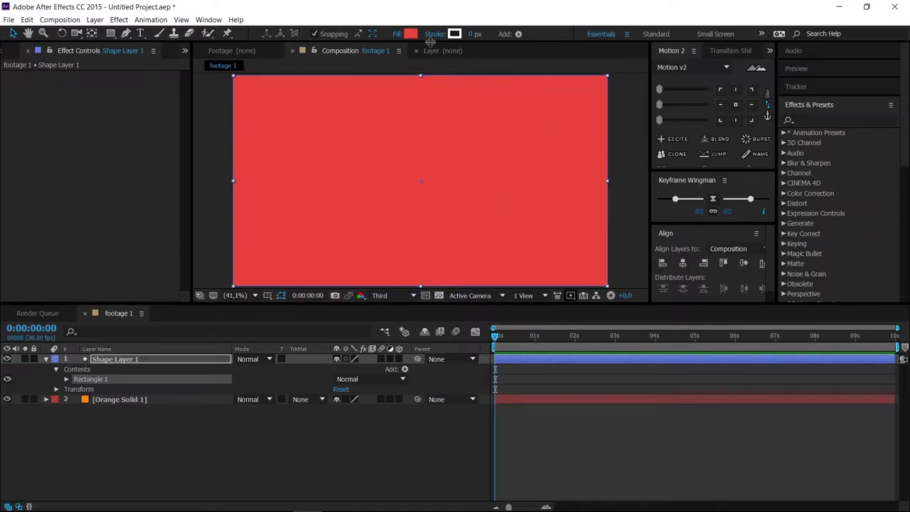
{"action": "left_click", "coordinate": [411, 33]}
{"action": "left_click_drag", "start_coordinate": [580, 256], "coordinate": [512, 248]}
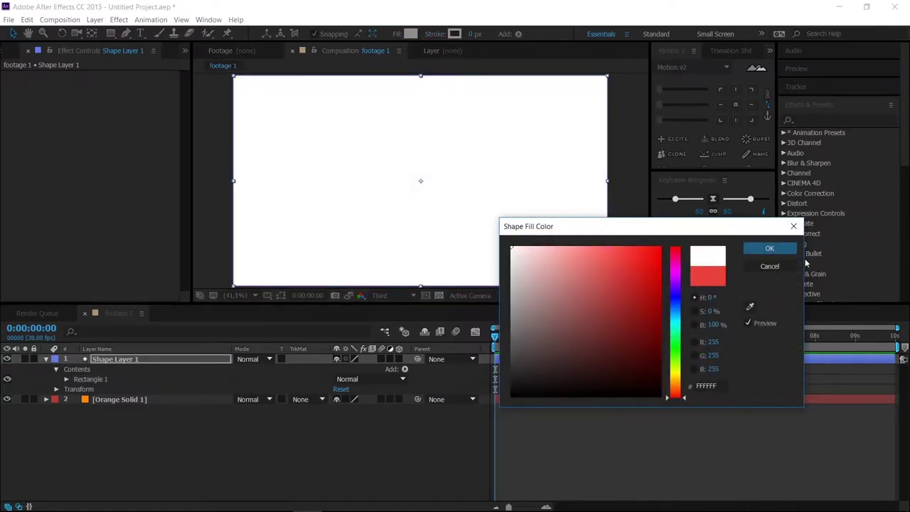
{"action": "left_click", "coordinate": [769, 248]}
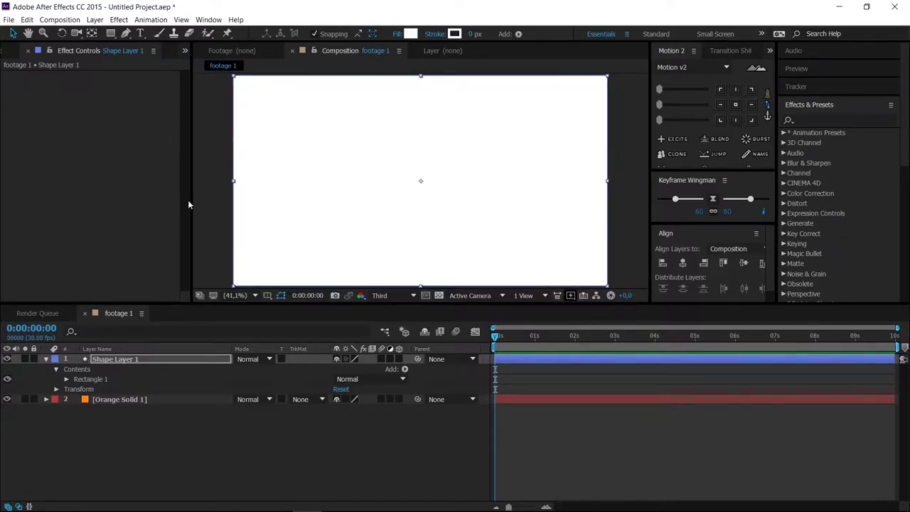
Add a second shape layer containing a composition-sized rounded rectangle, with no other layer selected
{"action": "left_click", "coordinate": [233, 466]}
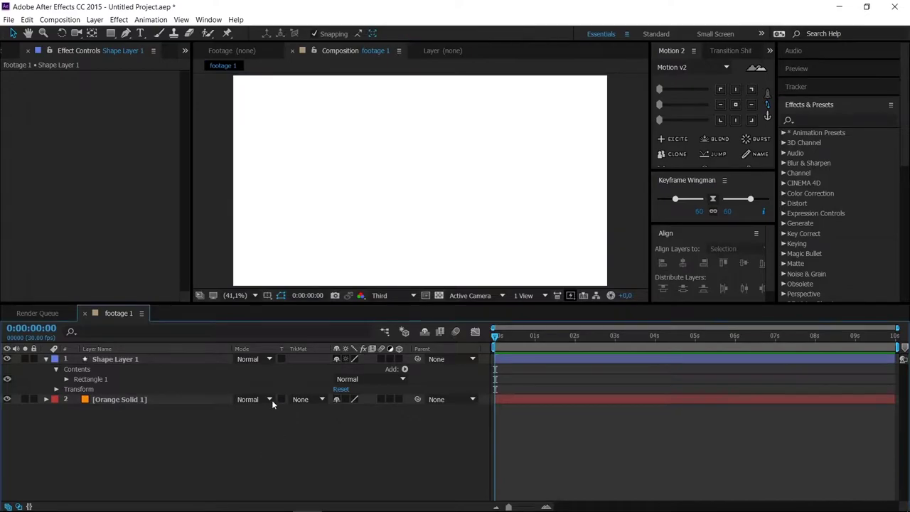
{"action": "left_click", "coordinate": [121, 359]}
{"action": "left_click", "coordinate": [159, 436]}
{"action": "left_click_drag", "start_coordinate": [110, 34], "coordinate": [134, 51]}
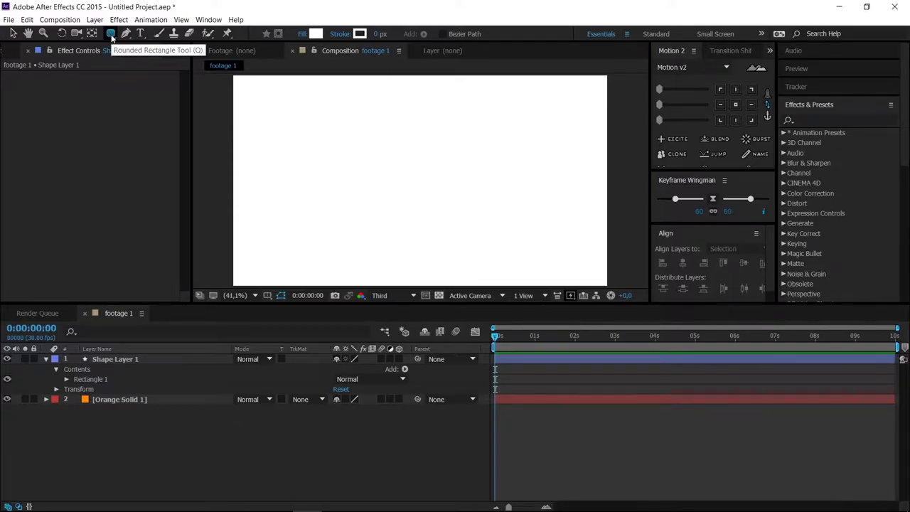
{"action": "double_click", "coordinate": [110, 34]}
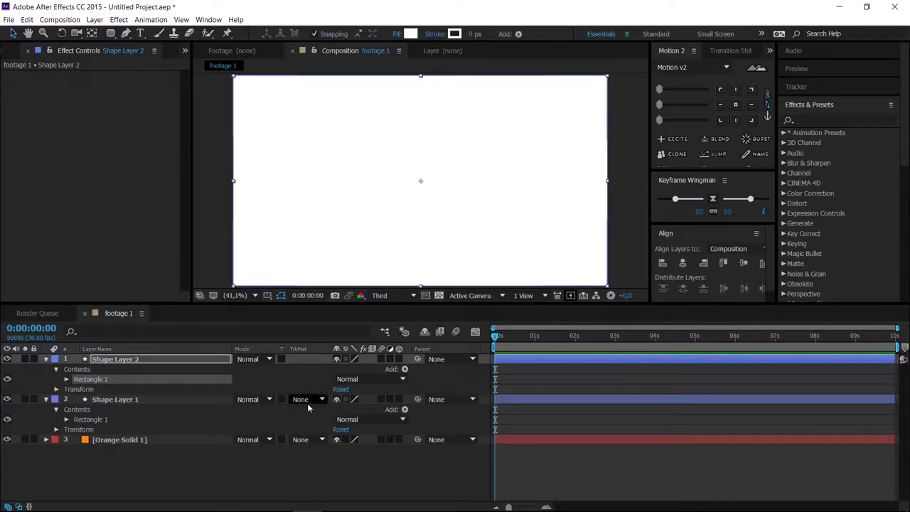
Set the track matte of Shape Layer 1 to Alpha Inverted Matte "Shape Layer 2"
{"action": "left_click", "coordinate": [115, 401]}
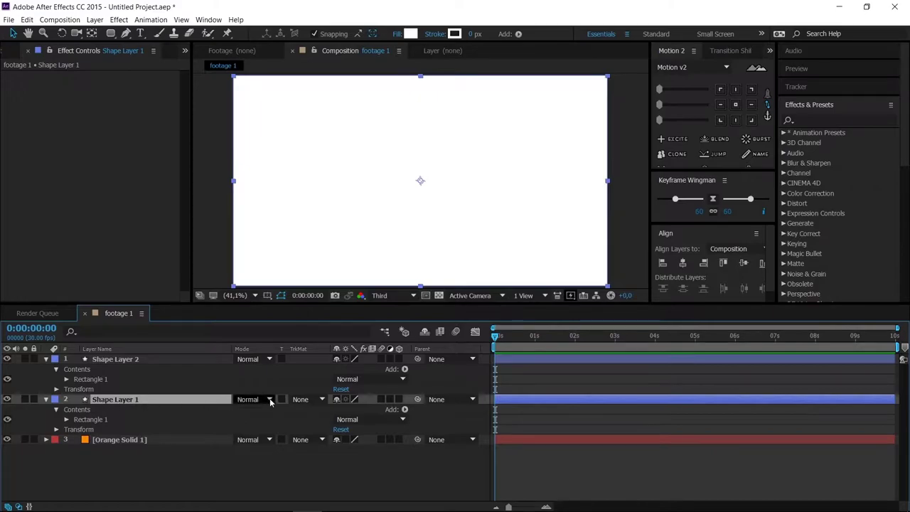
{"action": "left_click", "coordinate": [300, 400]}
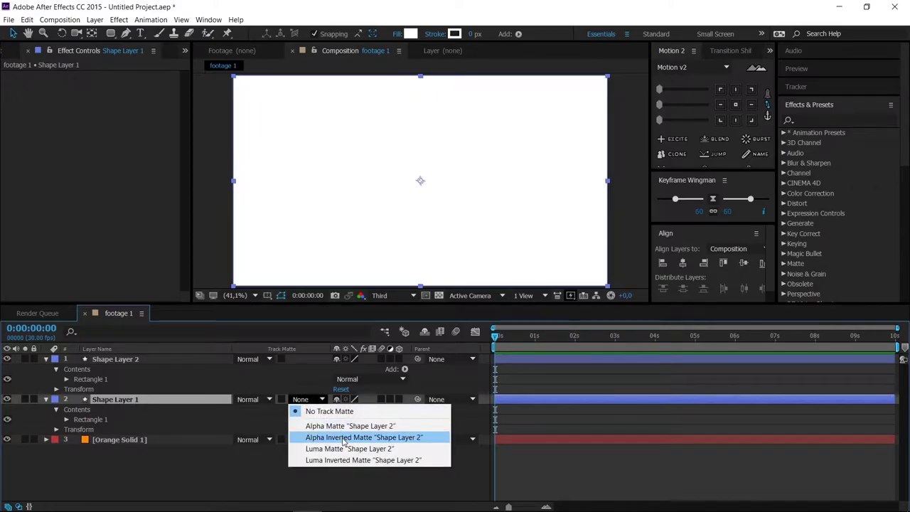
{"action": "left_click", "coordinate": [342, 438]}
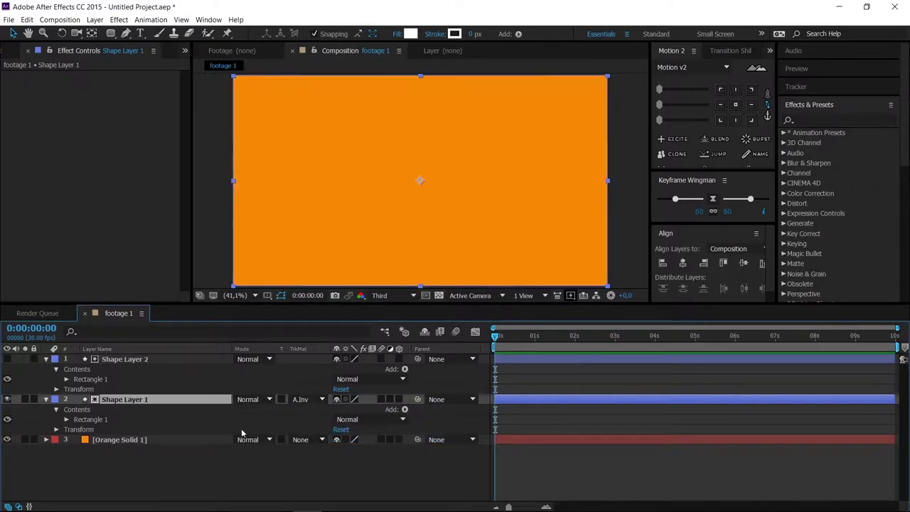
{"action": "left_click", "coordinate": [169, 470]}
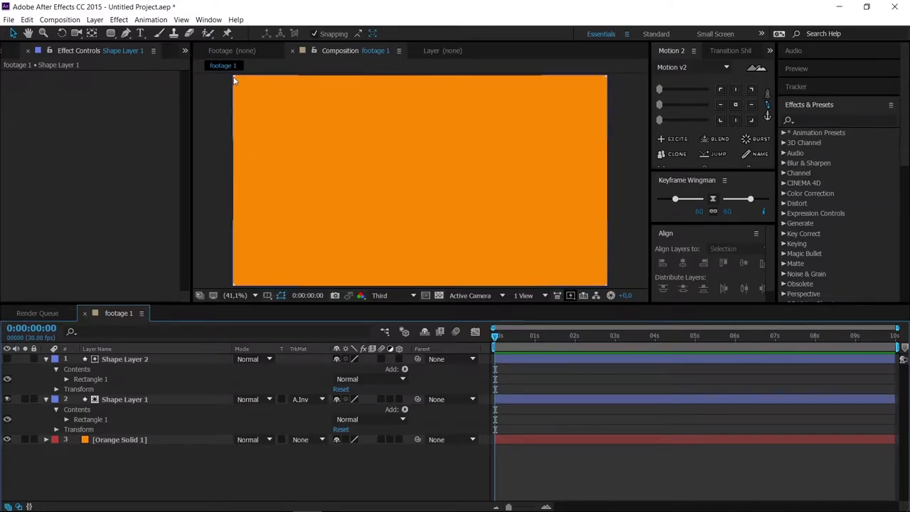
Unlink the size dimensions of Shape Layer 2's rectangle path and set its size to 1870 by 1030
{"action": "left_click", "coordinate": [135, 360]}
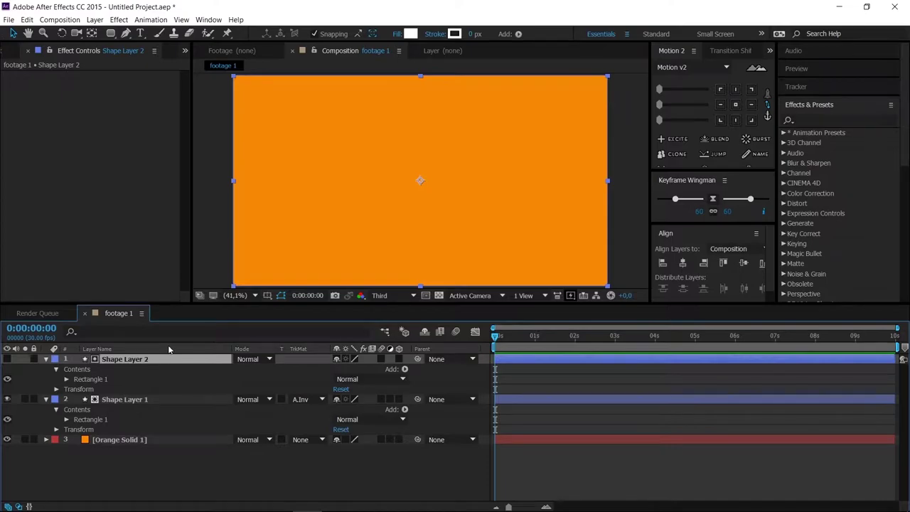
{"action": "left_click", "coordinate": [66, 379]}
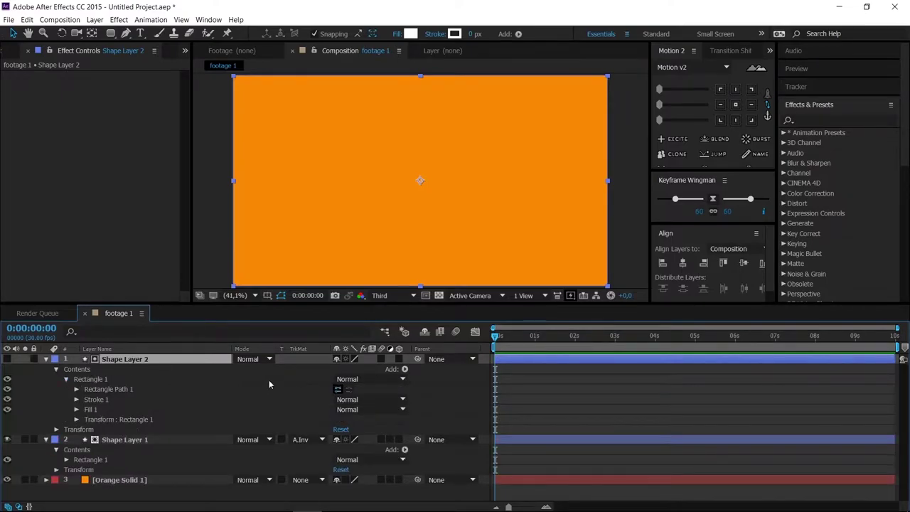
{"action": "left_click", "coordinate": [77, 390]}
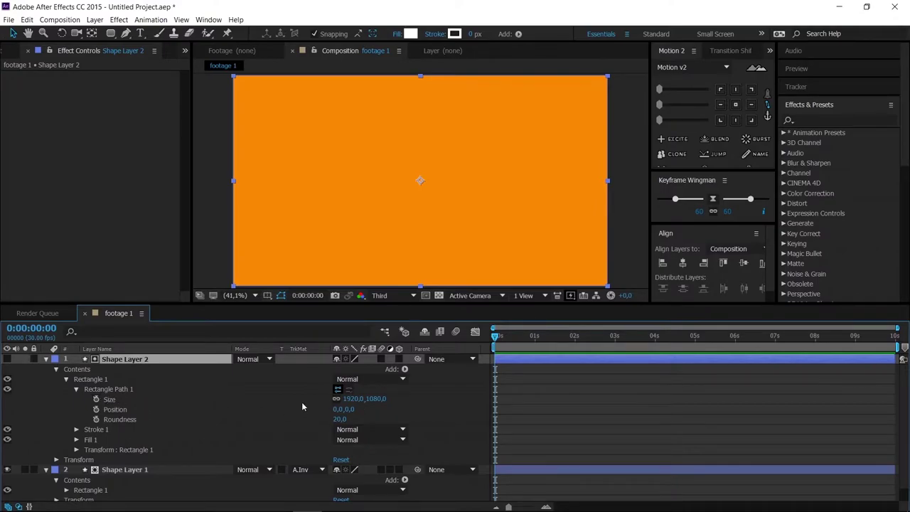
{"action": "left_click", "coordinate": [354, 399]}
{"action": "left_click", "coordinate": [366, 398]}
{"action": "type", "text": "-5"}
{"action": "key", "text": "Tab"}
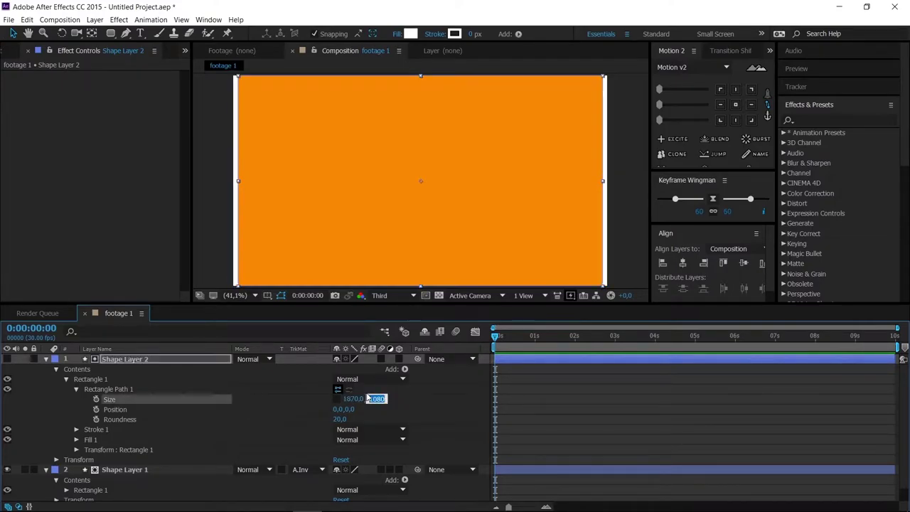
{"action": "left_click", "coordinate": [369, 400]}
{"action": "type", "text": "-50"}
{"action": "key", "text": "Return"}
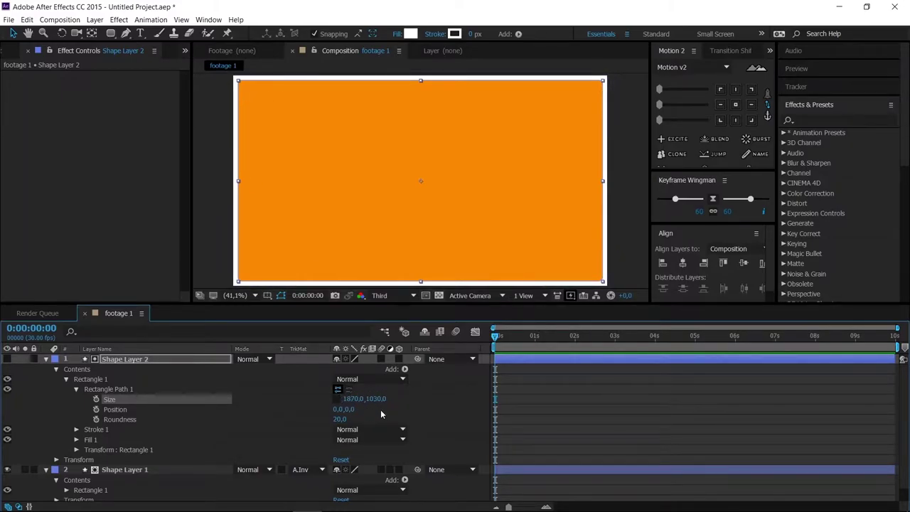
Set the roundness of Shape Layer 2's rectangle path to 75 and collapse the properties of both shape layers
{"action": "left_click", "coordinate": [46, 359]}
{"action": "left_click", "coordinate": [46, 359]}
{"action": "left_click", "coordinate": [340, 419]}
{"action": "type", "text": "40"}
{"action": "key", "text": "Return"}
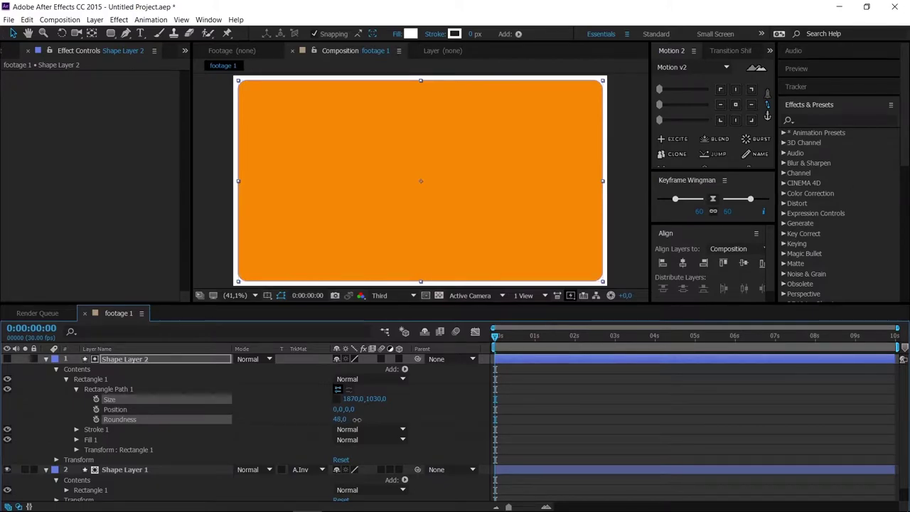
{"action": "mouse_move", "coordinate": [356, 420]}
{"action": "left_mouse_down"}
{"action": "mouse_move", "coordinate": [376, 419]}
{"action": "mouse_move", "coordinate": [346, 420]}
{"action": "left_mouse_up"}
{"action": "left_click", "coordinate": [344, 419]}
{"action": "type", "text": "75"}
{"action": "key", "text": "Return"}
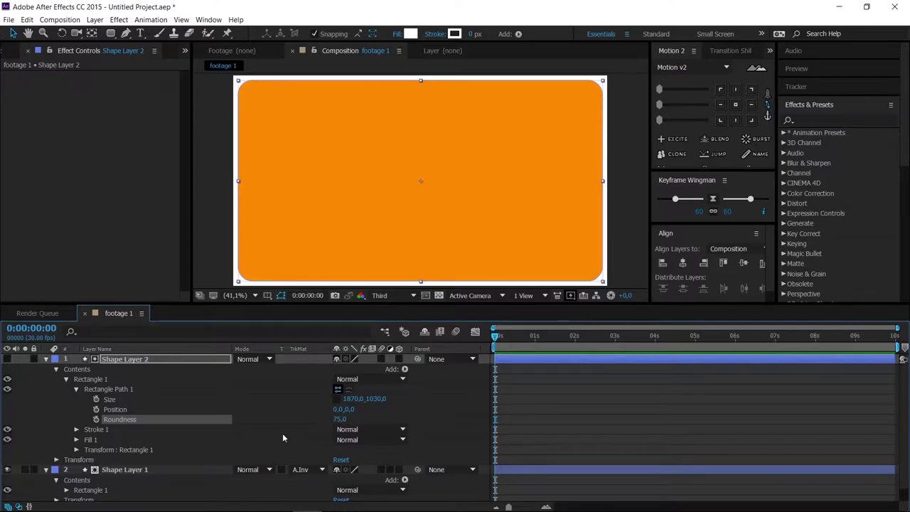
{"action": "left_click", "coordinate": [46, 359]}
{"action": "left_click", "coordinate": [46, 369]}
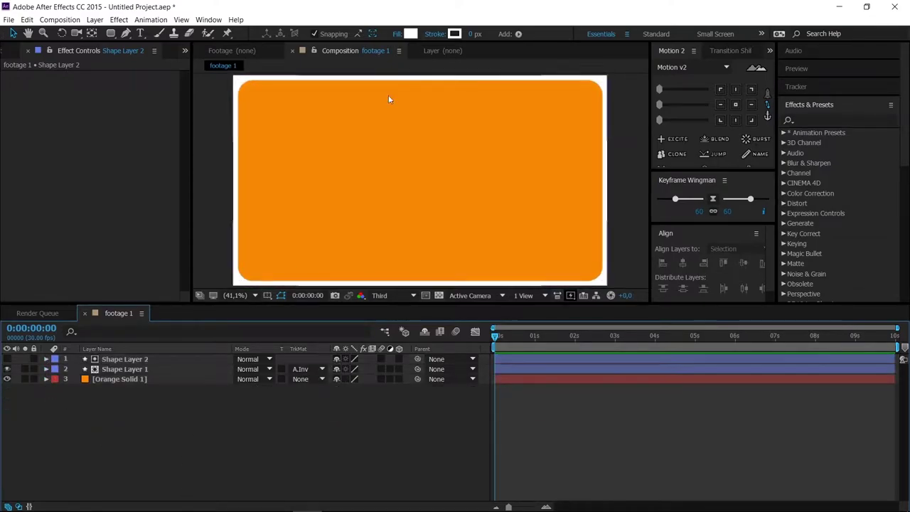
{"action": "left_click", "coordinate": [190, 440]}
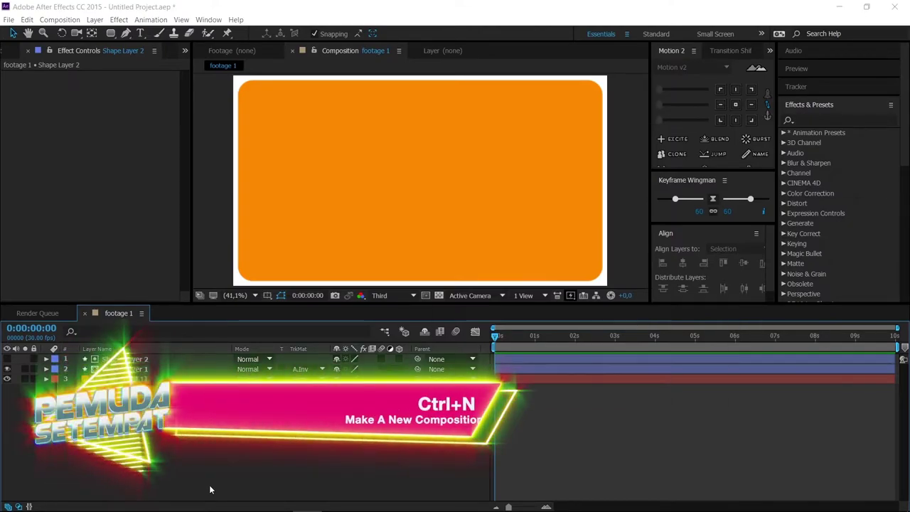
Create a new 1920 × 1080 composition named "main" at 30 fps with a duration of 10 seconds
{"action": "key", "text": "ctrl+n"}
{"action": "type", "text": "main"}
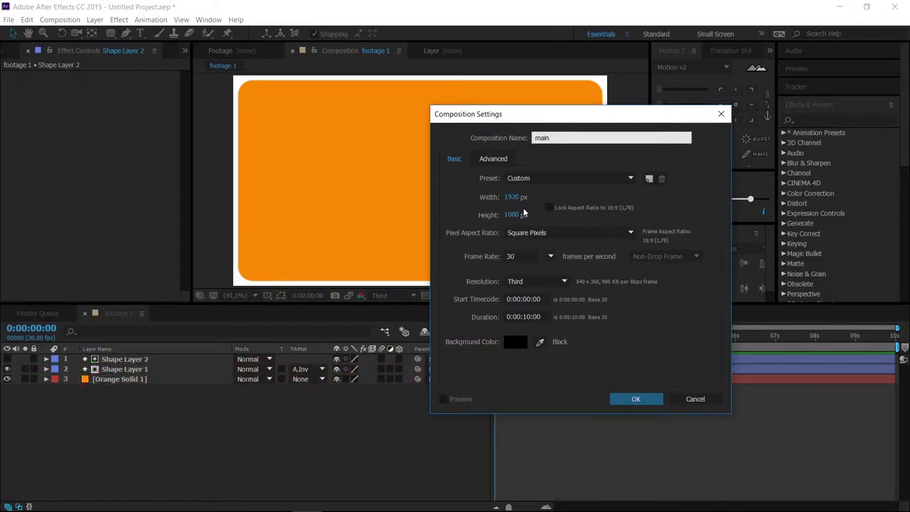
{"action": "left_click", "coordinate": [524, 317]}
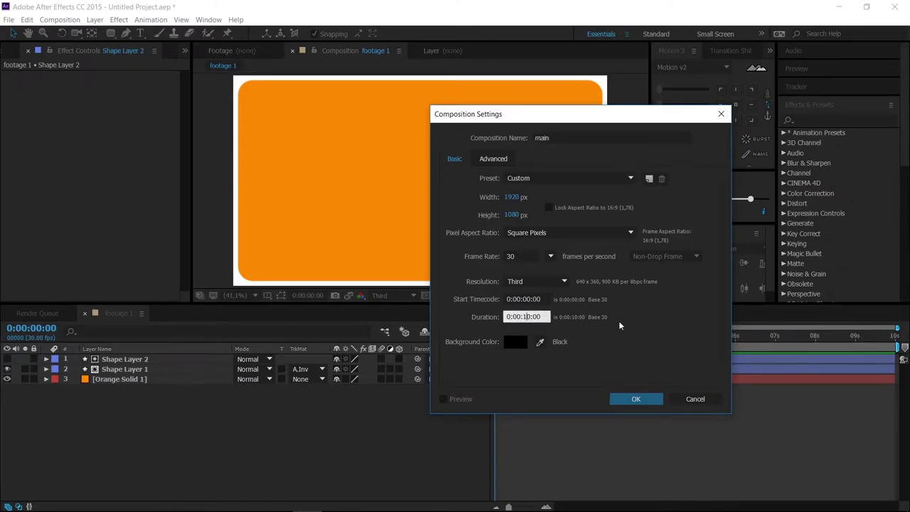
{"action": "left_click", "coordinate": [626, 400]}
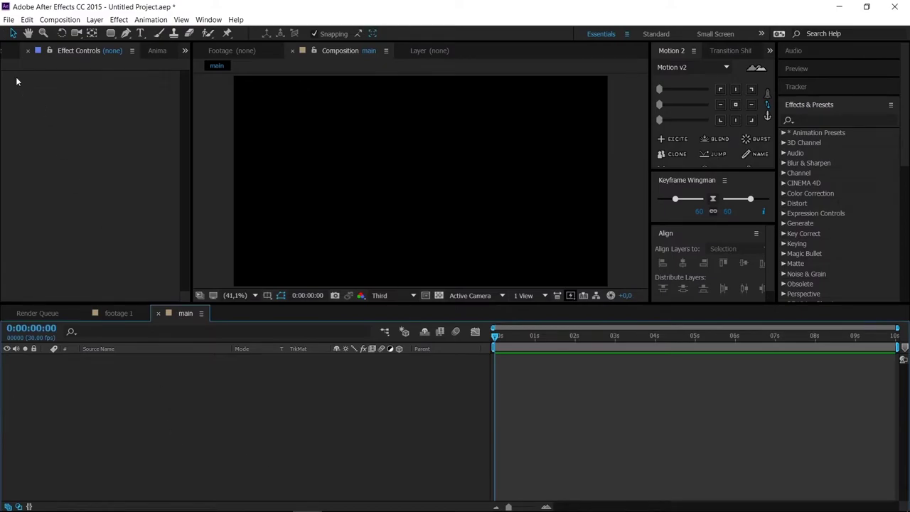
Add the footage 1 composition as a layer in the main composition
{"action": "left_click", "coordinate": [9, 55]}
{"action": "left_click", "coordinate": [49, 225]}
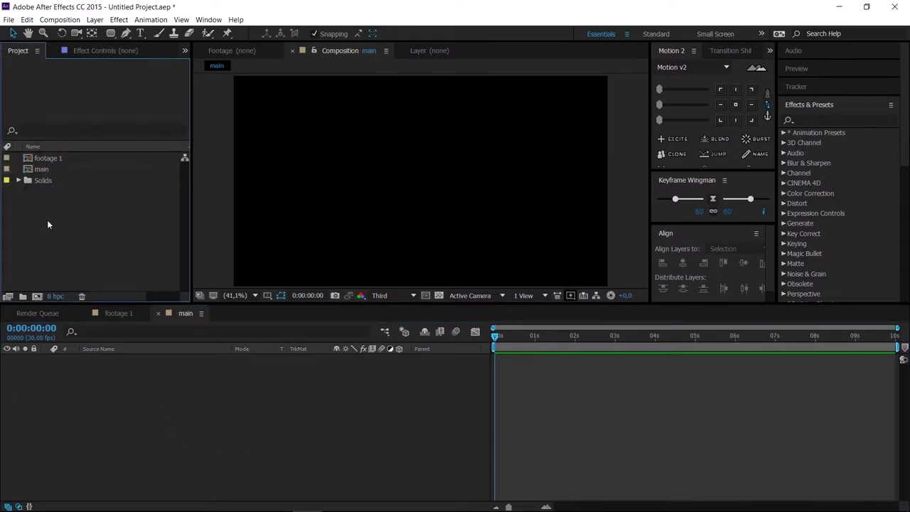
{"action": "left_click", "coordinate": [45, 160]}
{"action": "left_click_drag", "start_coordinate": [44, 160], "coordinate": [118, 403]}
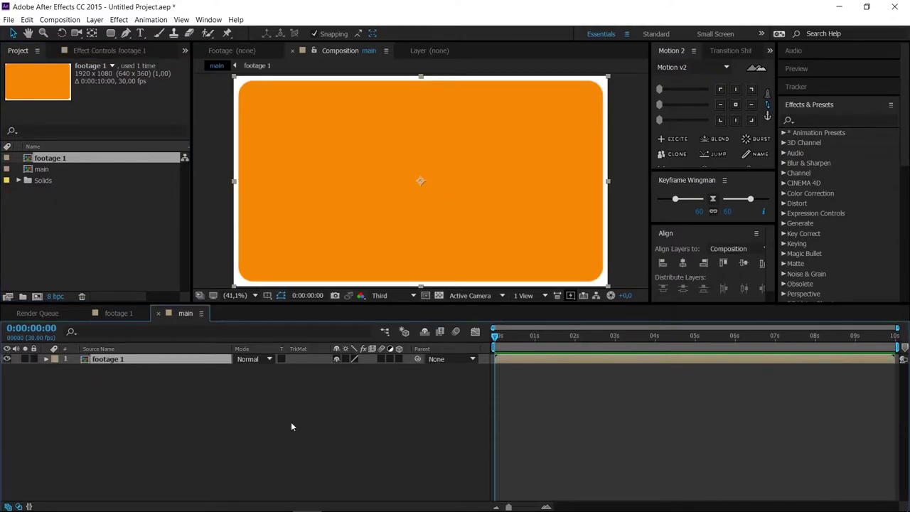
Scale the footage 1 layer to 50%
{"action": "key", "text": "s"}
{"action": "left_click", "coordinate": [370, 369]}
{"action": "type", "text": "50"}
{"action": "key", "text": "Return"}
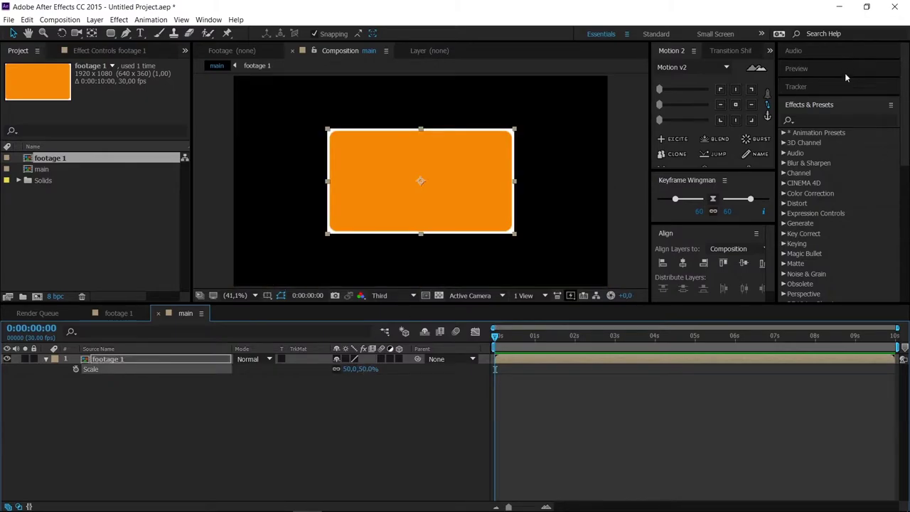
Find the Motion Tile effect and apply it to the footage 1 layer
{"action": "left_click", "coordinate": [845, 119]}
{"action": "type", "text": "motion til"}
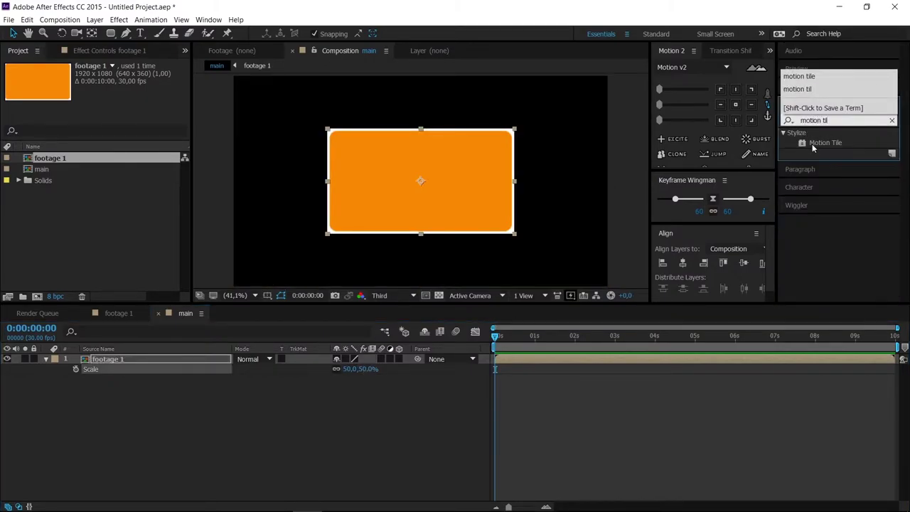
{"action": "left_click_drag", "start_coordinate": [812, 144], "coordinate": [153, 362]}
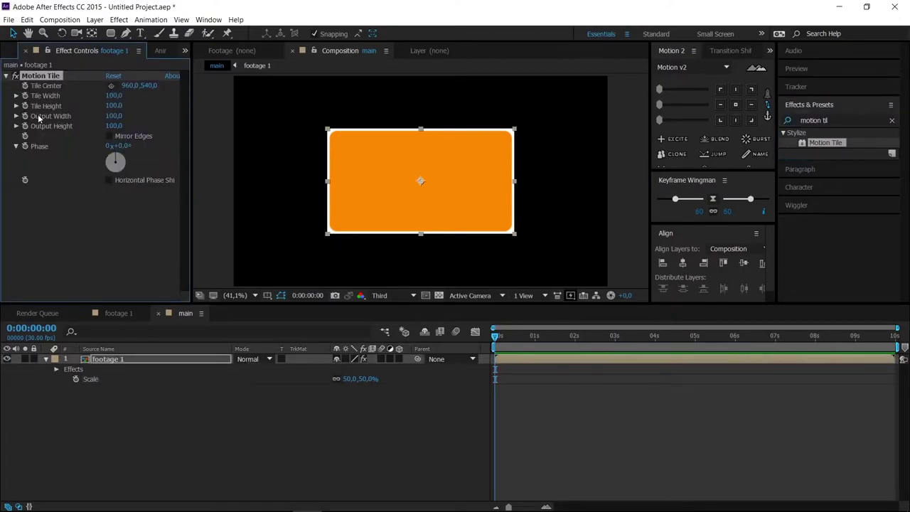
Set Motion Tile's output width and output height to 400 each
{"action": "left_click", "coordinate": [122, 117]}
{"action": "type", "text": "400"}
{"action": "key", "text": "Tab"}
{"action": "type", "text": "400"}
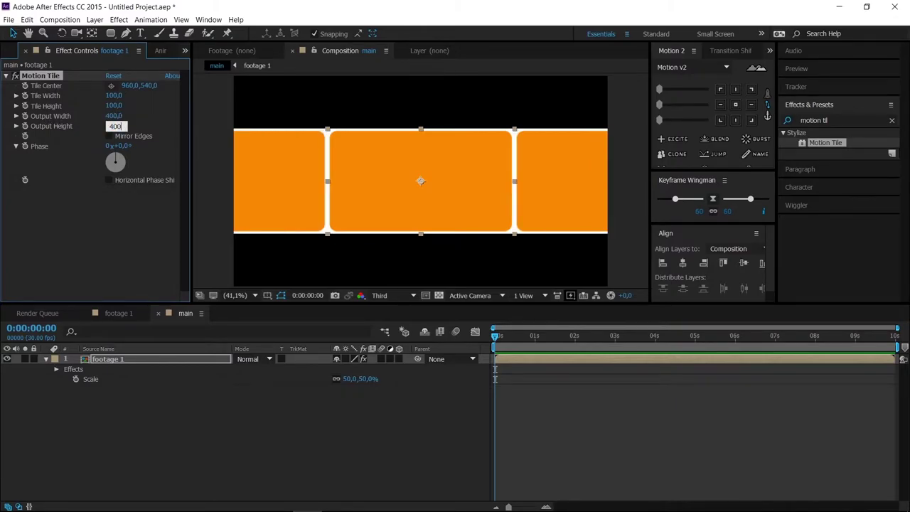
{"action": "key", "text": "Return"}
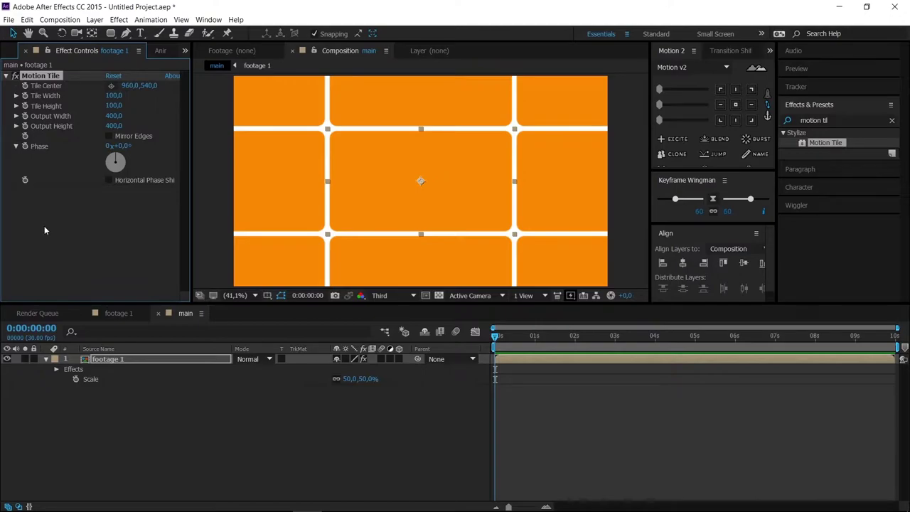
Animate Motion Tile's Phase on the footage 1 layer with the expression time*500
{"action": "left_click", "coordinate": [25, 146], "text": "alt"}
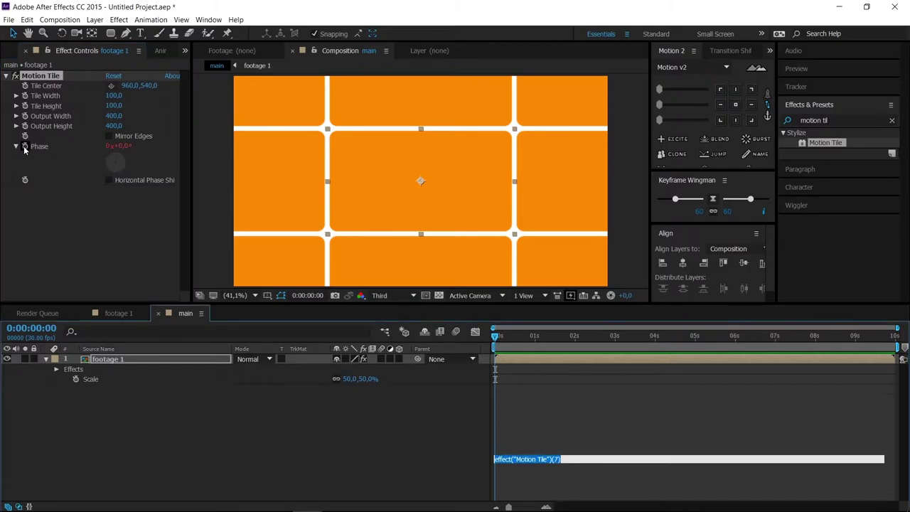
{"action": "type", "text": "time*"}
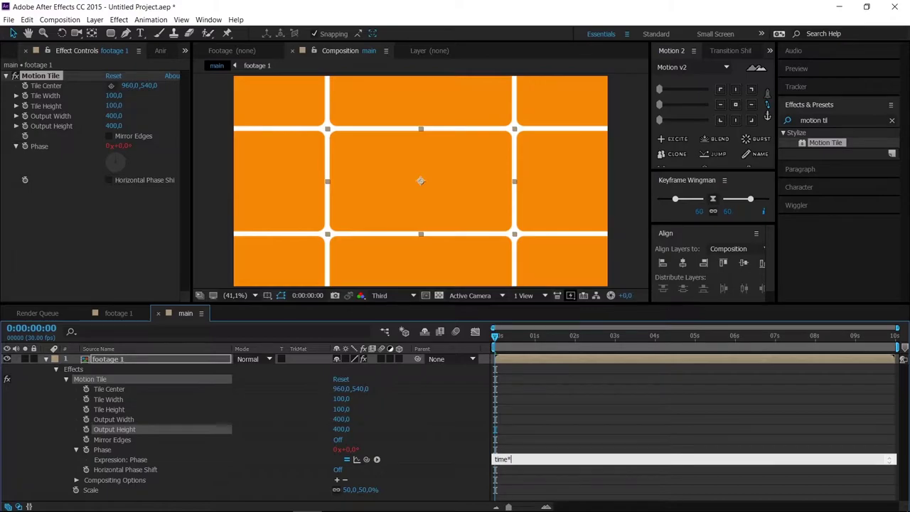
{"action": "type", "text": "500"}
{"action": "left_click", "coordinate": [175, 225]}
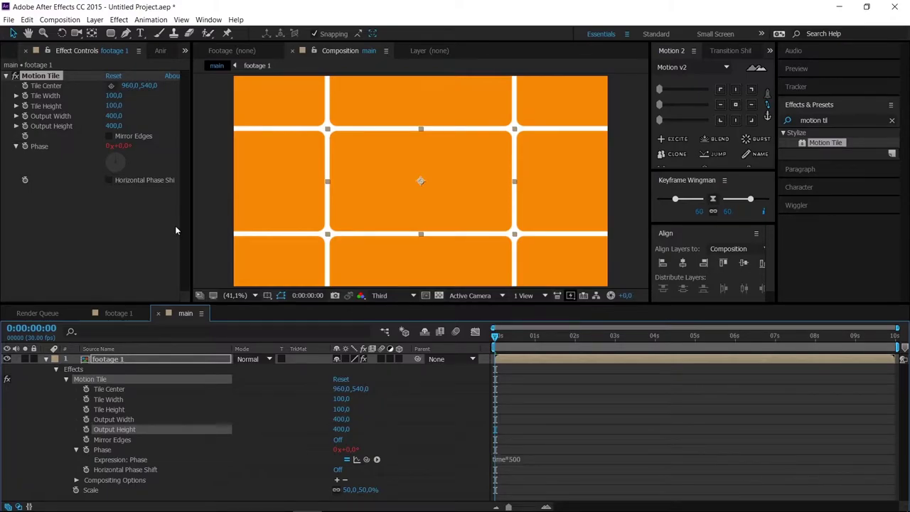
Check the phase expression at 0:00:01:00 and preview the tile motion
{"action": "left_click", "coordinate": [526, 339]}
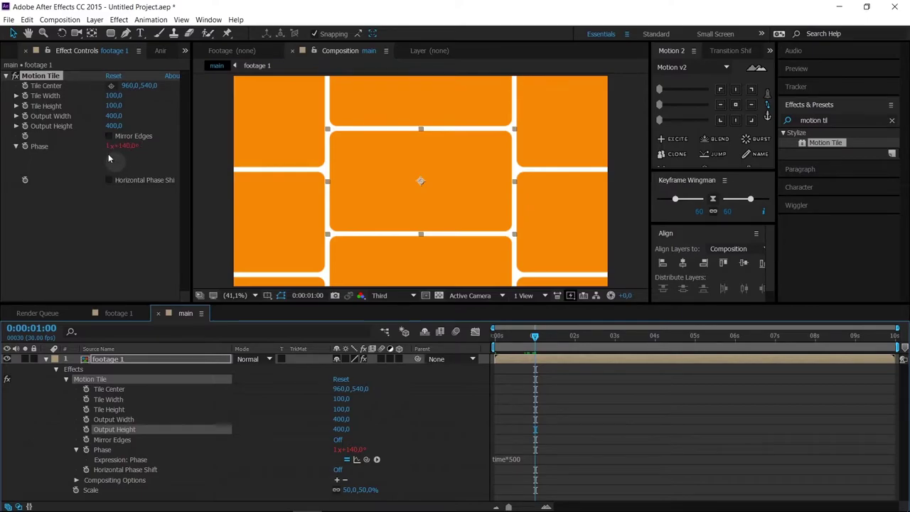
{"action": "left_click", "coordinate": [15, 147]}
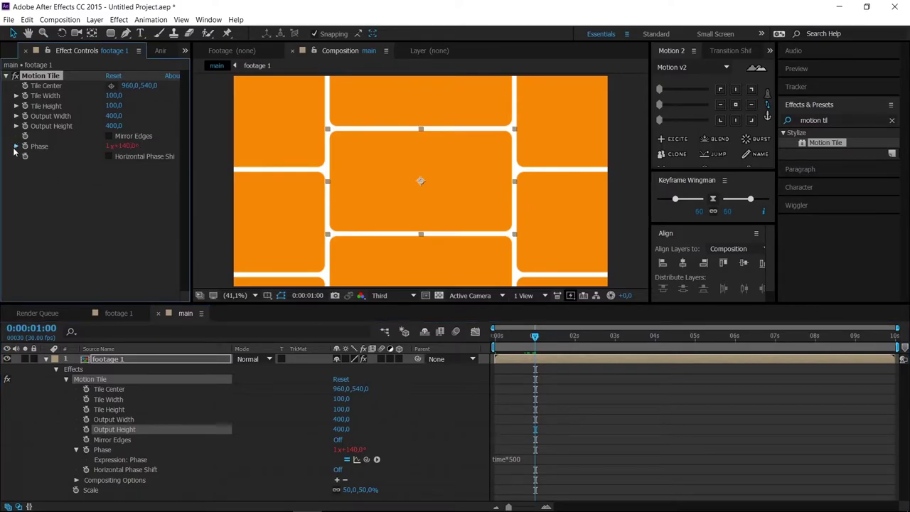
{"action": "key", "text": "space"}
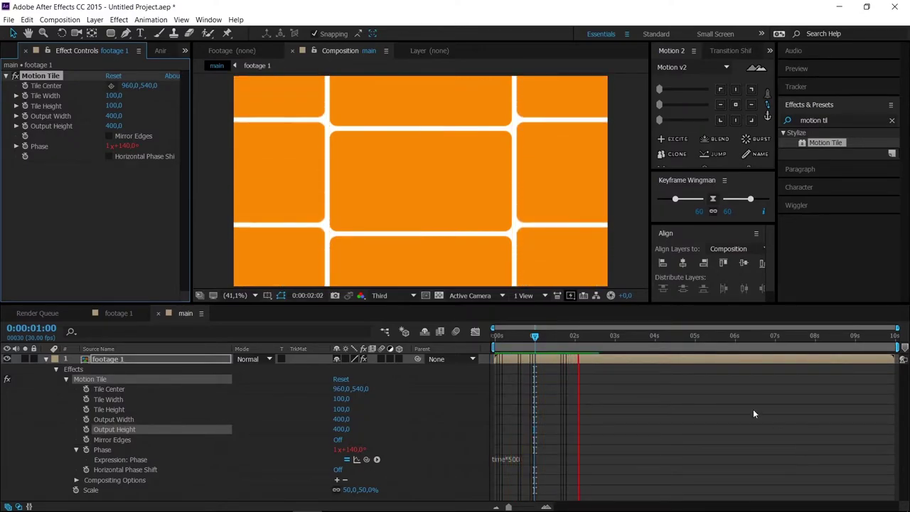
{"action": "left_click", "coordinate": [394, 182]}
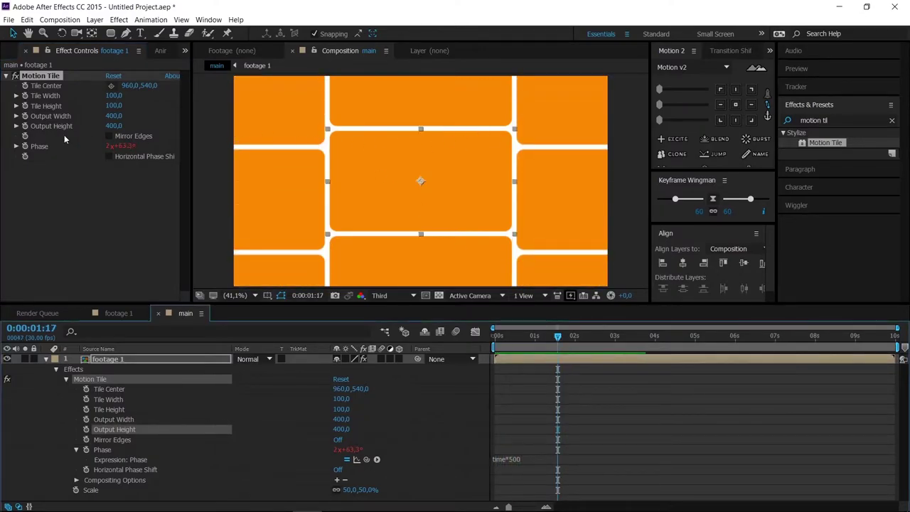
Try Horizontal Phase Shift on Motion Tile, preview the motion, and turn the option off again
{"action": "left_click", "coordinate": [108, 156]}
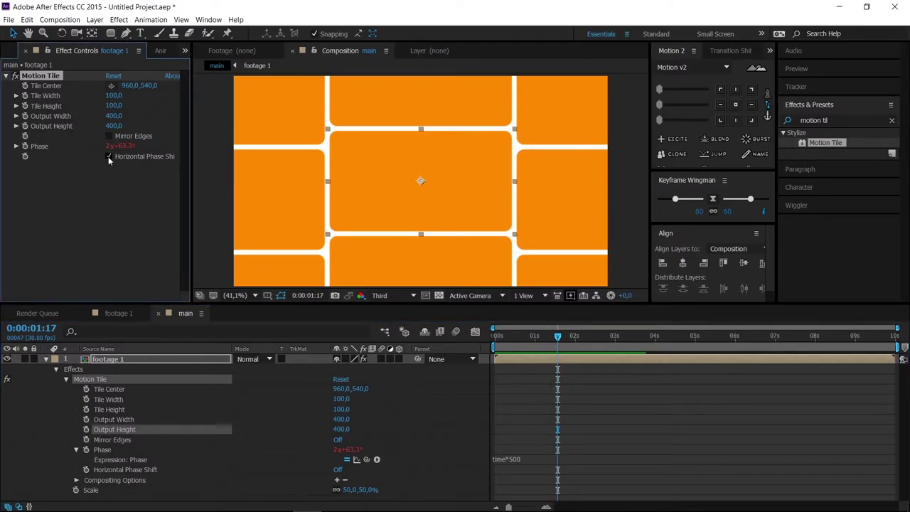
{"action": "key", "text": "space"}
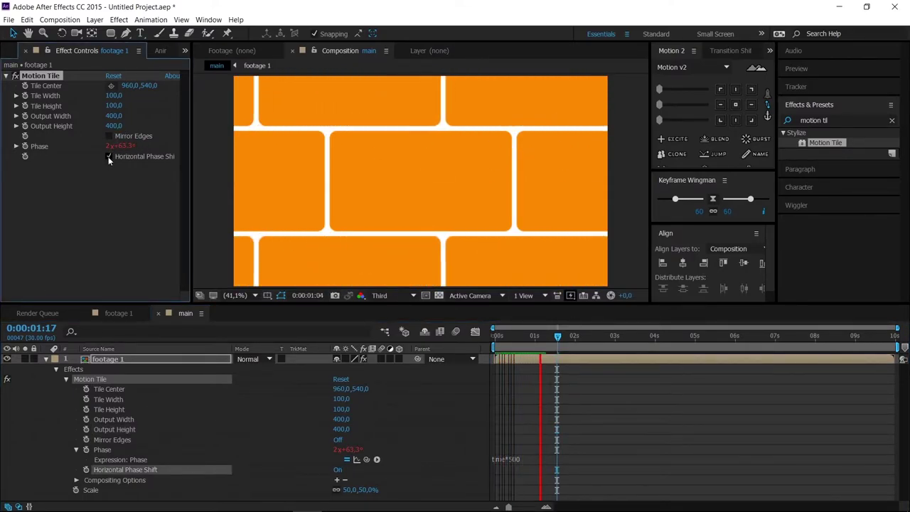
{"action": "left_click", "coordinate": [108, 156]}
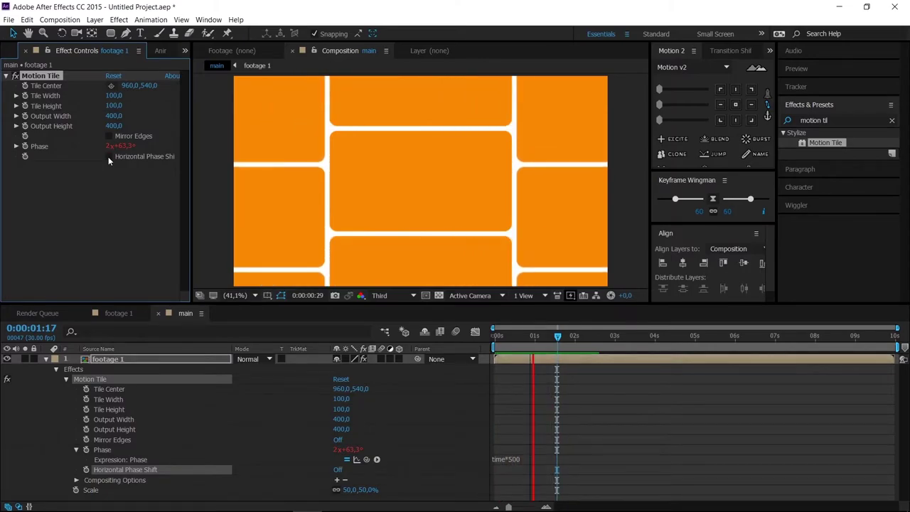
Collapse and deselect the footage 1 layer, and return the playhead to the first frame
{"action": "left_click", "coordinate": [46, 358]}
{"action": "left_click", "coordinate": [224, 421]}
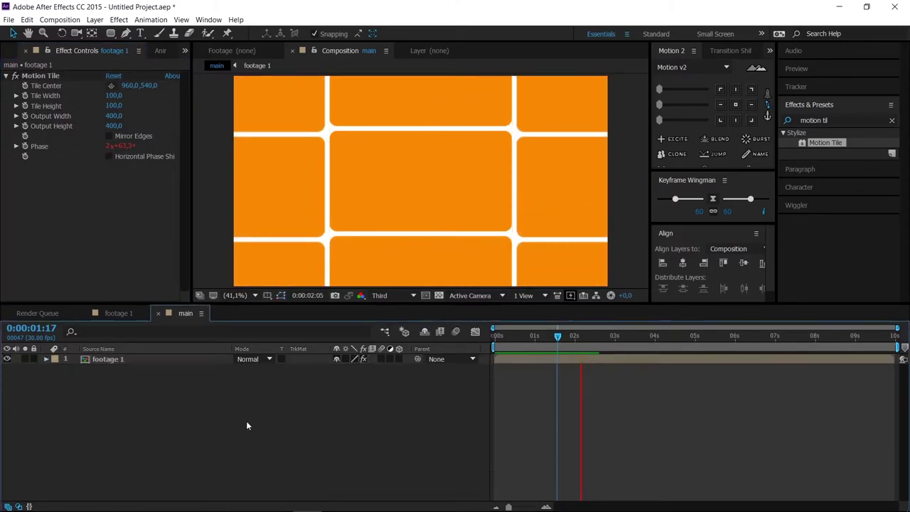
{"action": "left_click", "coordinate": [500, 338]}
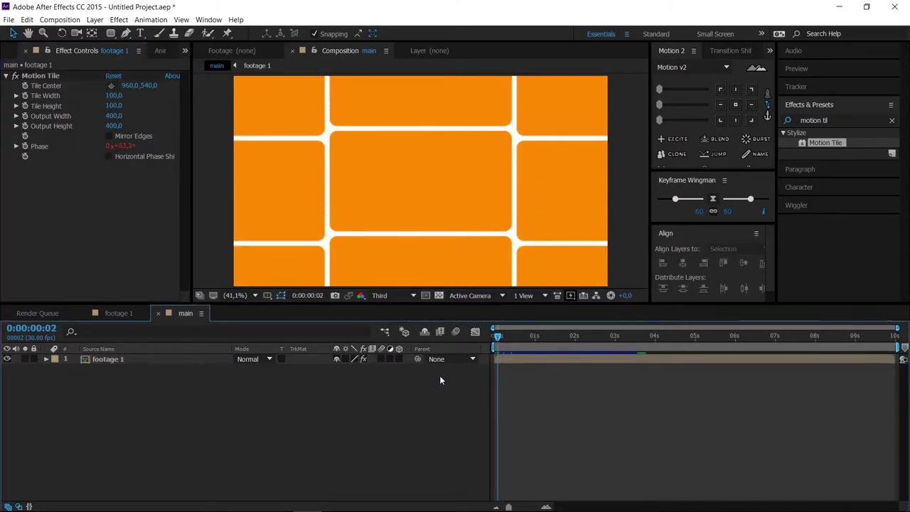
{"action": "key", "text": "Home"}
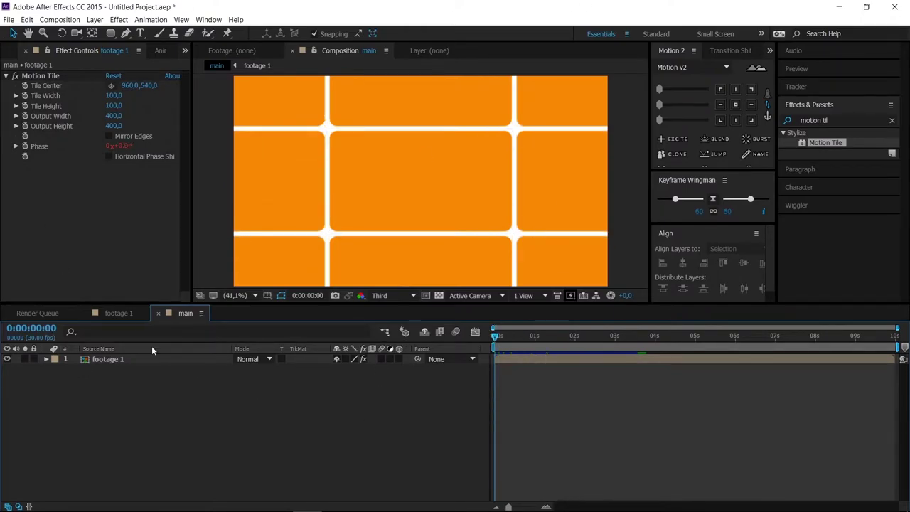
Draw a closed, white four-cornered lower-third bar with the Pen tool over the lower-left tiles
{"action": "left_click", "coordinate": [126, 34]}
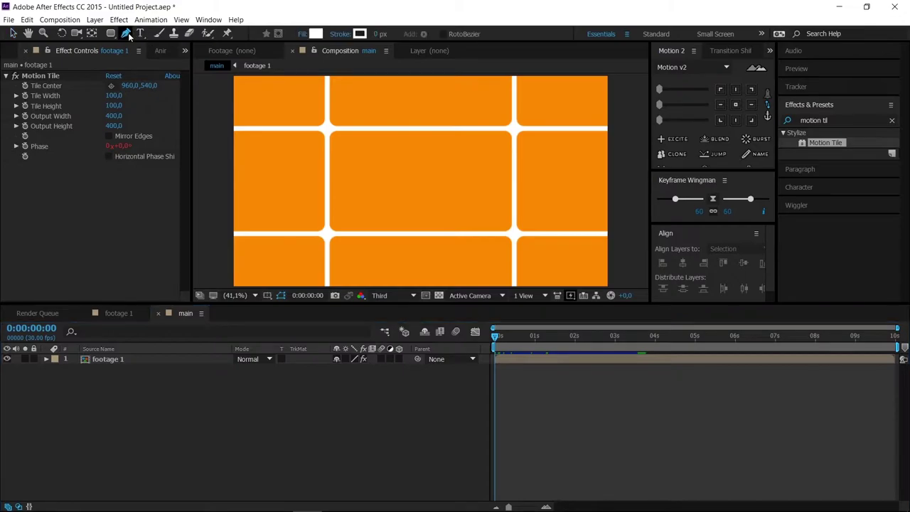
{"action": "left_click", "coordinate": [269, 217]}
{"action": "left_click", "coordinate": [278, 259]}
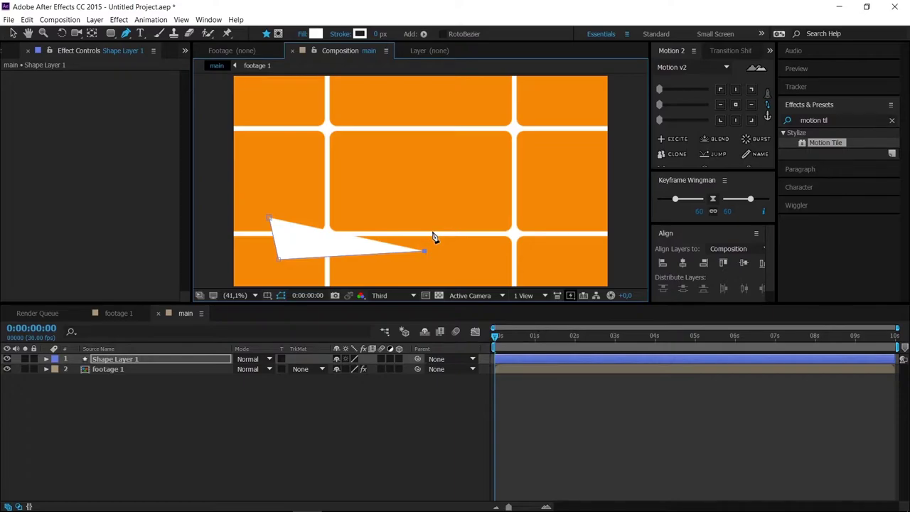
{"action": "left_click", "coordinate": [270, 217]}
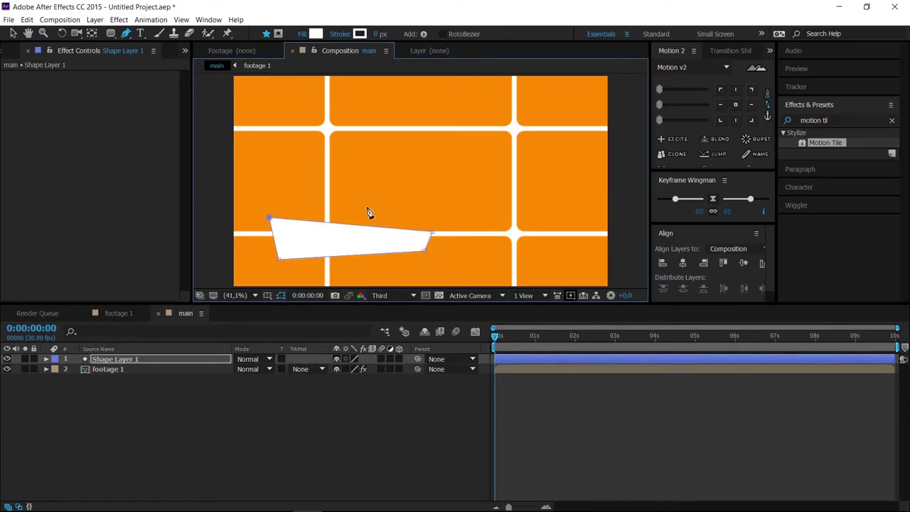
Lengthen the white bar by moving its right corners outward and its left corners outward and slightly down
{"action": "left_click", "coordinate": [13, 33]}
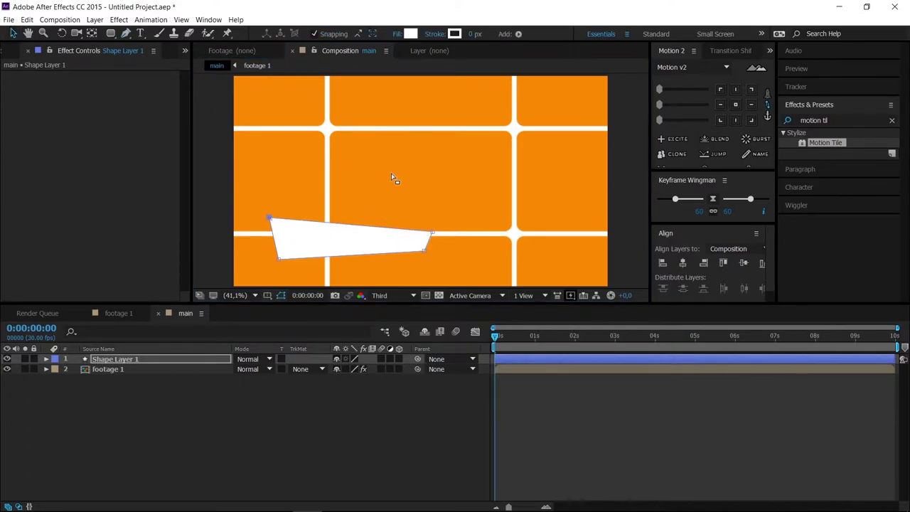
{"action": "left_click_drag", "start_coordinate": [455, 226], "coordinate": [451, 254]}
{"action": "left_click", "coordinate": [281, 255]}
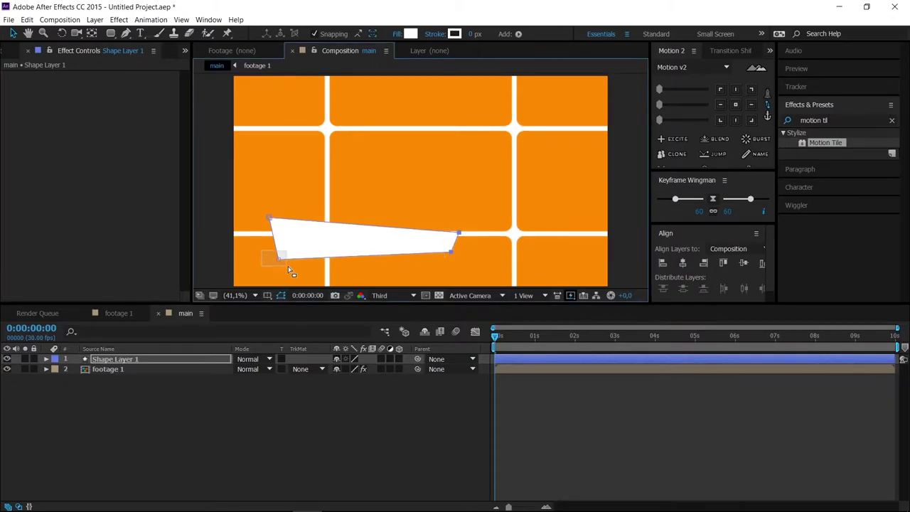
{"action": "left_click_drag", "start_coordinate": [237, 195], "coordinate": [264, 262]}
{"action": "left_click_drag", "start_coordinate": [497, 218], "coordinate": [459, 239]}
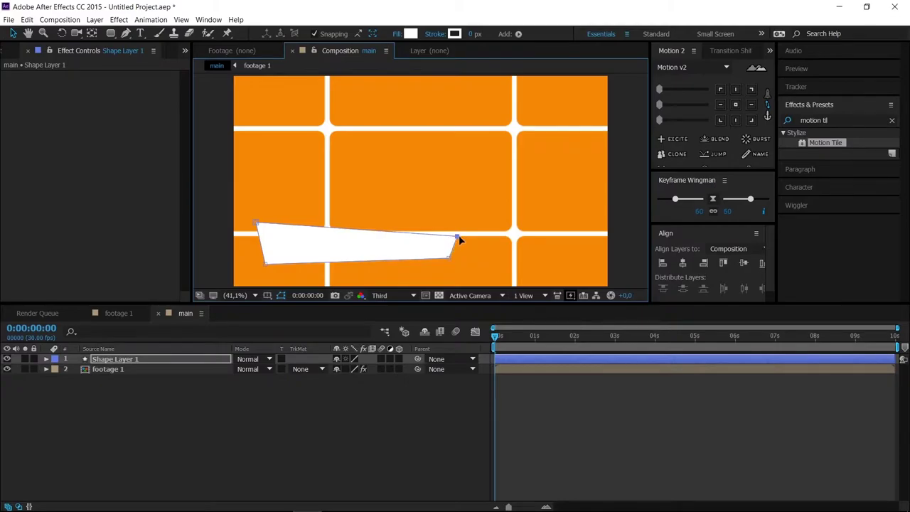
Pre-compose the white shape layer as LT_01, moving all attributes into the new composition
{"action": "left_click", "coordinate": [220, 433]}
{"action": "left_click", "coordinate": [121, 358]}
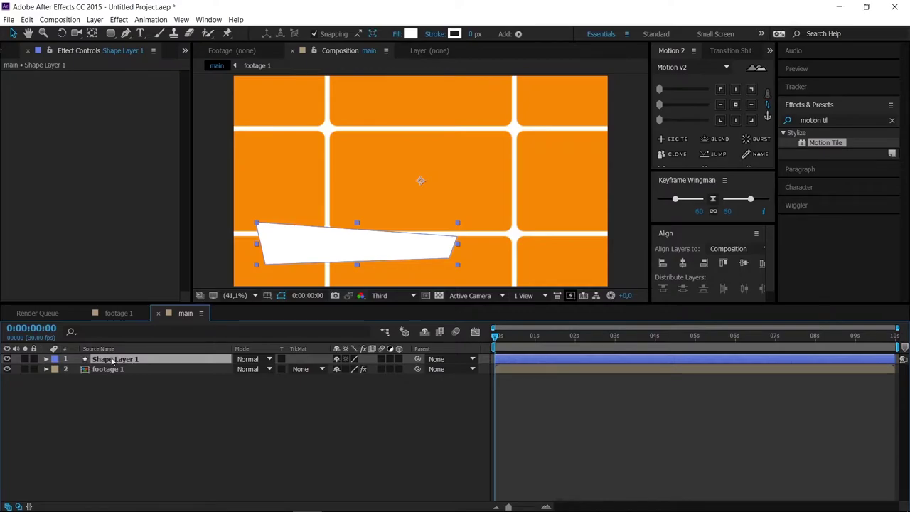
{"action": "key", "text": "ctrl+shift+c"}
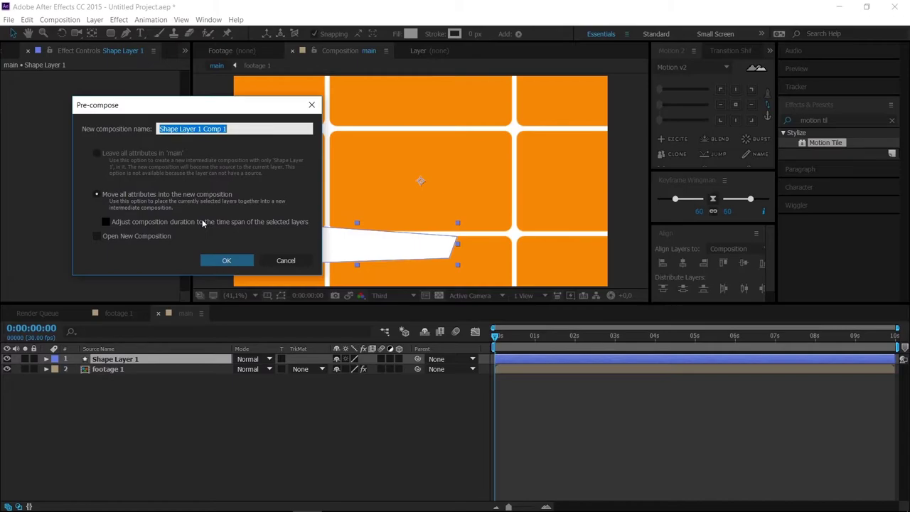
{"action": "type", "text": "LT_01"}
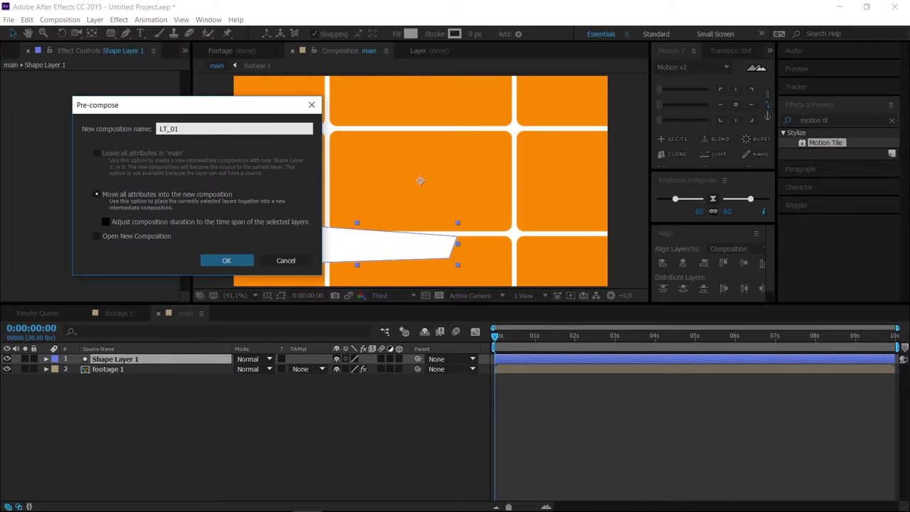
{"action": "key", "text": "Return"}
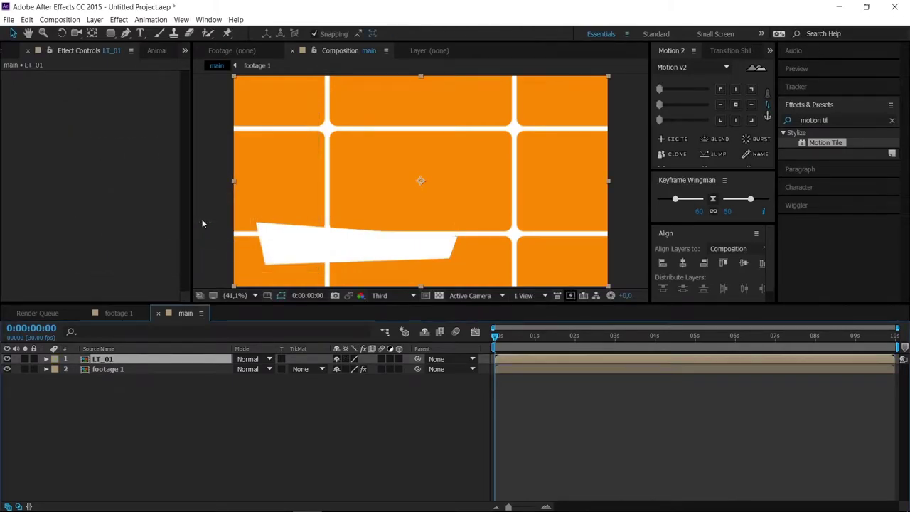
Apply Drop Shadow to the shape layer inside the LT_01 composition and centre the layer's anchor point
{"action": "double_click", "coordinate": [100, 359]}
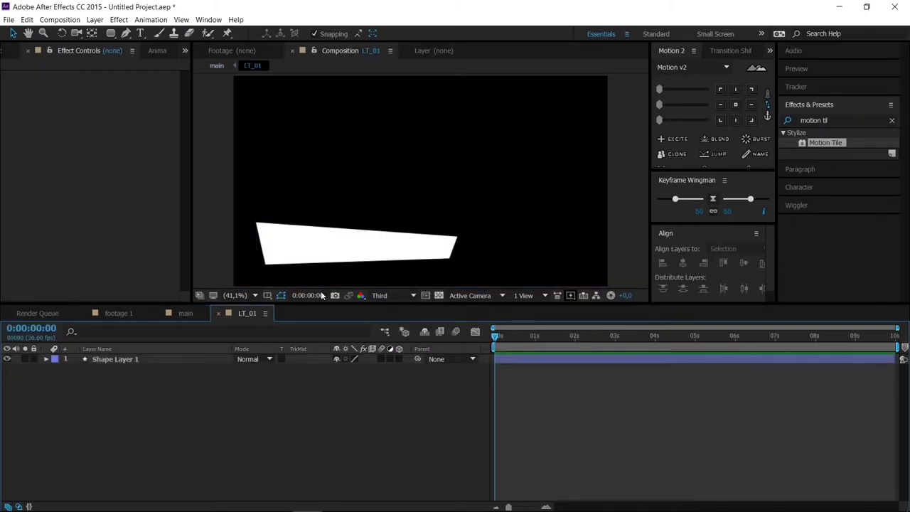
{"action": "left_click", "coordinate": [847, 119]}
{"action": "key", "text": "ctrl+a"}
{"action": "type", "text": "drop"}
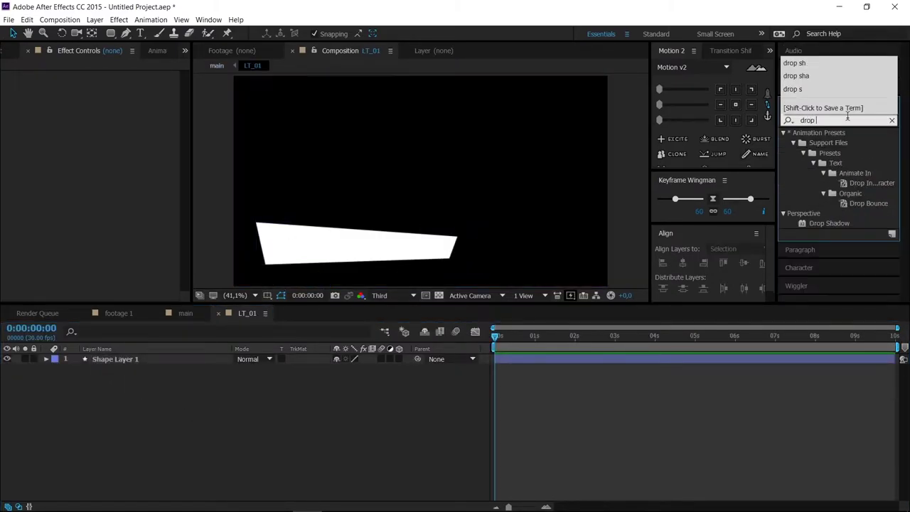
{"action": "left_click_drag", "start_coordinate": [818, 225], "coordinate": [108, 362]}
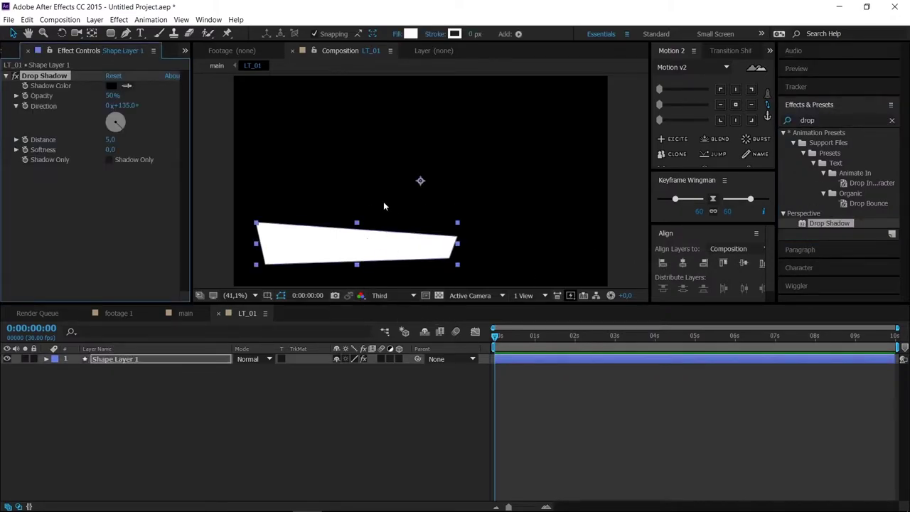
{"action": "left_click", "coordinate": [735, 105]}
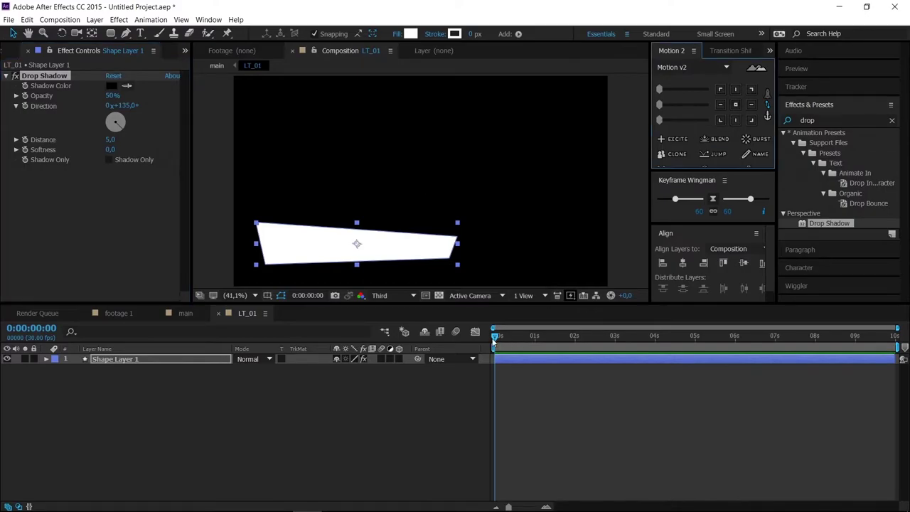
Show the transparency grid and set the Drop Shadow's distance to 25
{"action": "left_click", "coordinate": [438, 296]}
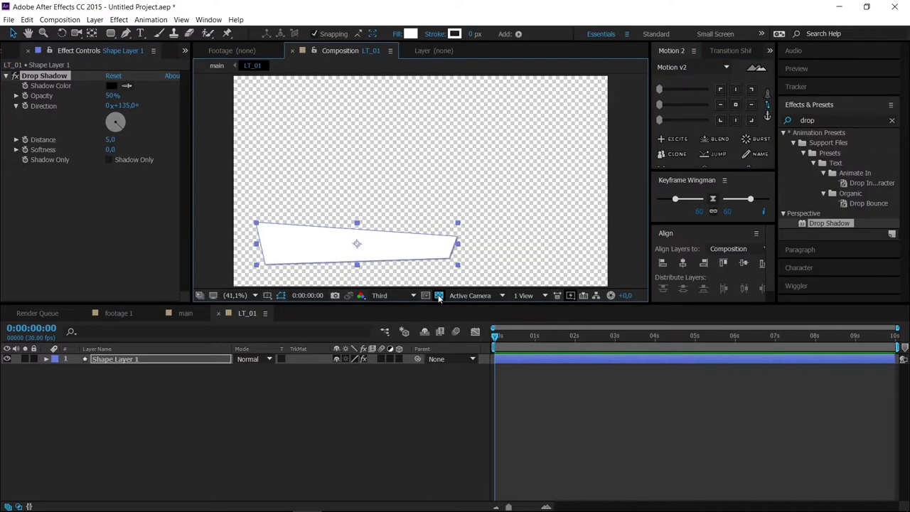
{"action": "scroll", "coordinate": [401, 256], "scroll_direction": "up", "scroll_amount": 3}
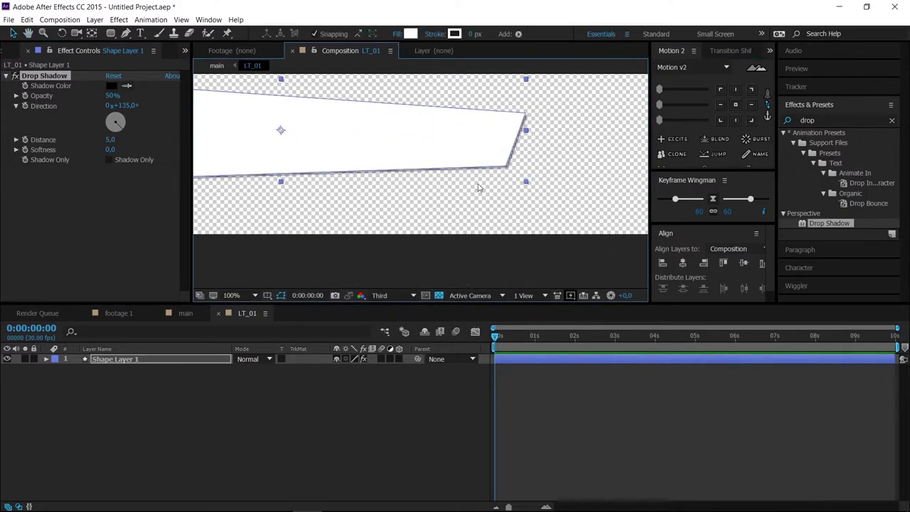
{"action": "left_click", "coordinate": [110, 140]}
{"action": "type", "text": "2"}
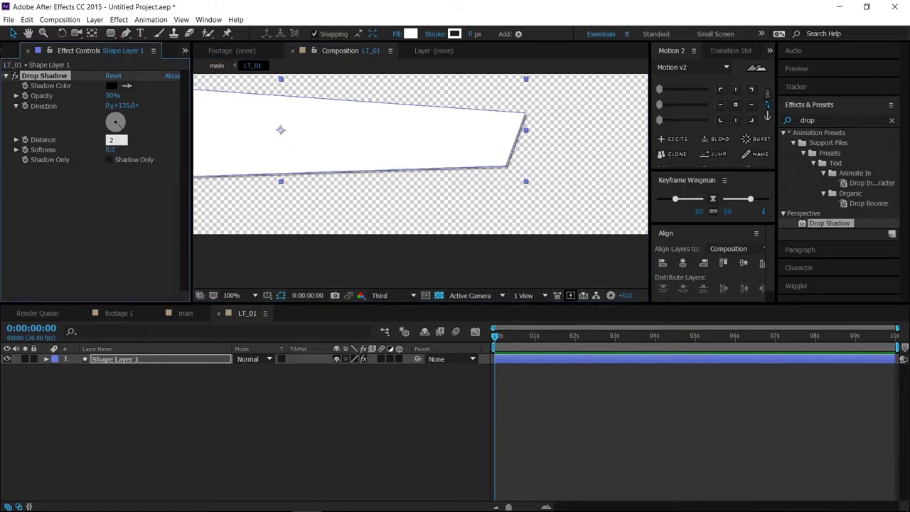
{"action": "type", "text": "5"}
{"action": "key", "text": "Return"}
{"action": "key", "text": "shift+slash"}
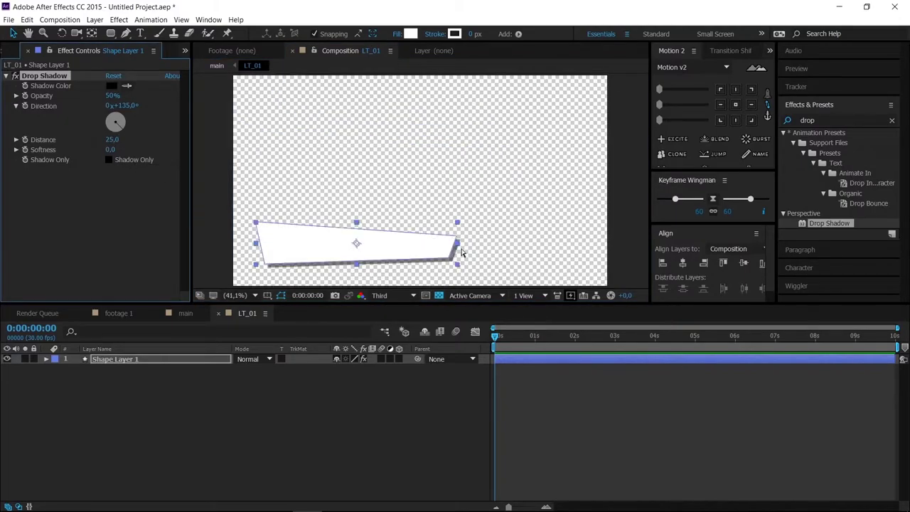
{"action": "left_click", "coordinate": [357, 405]}
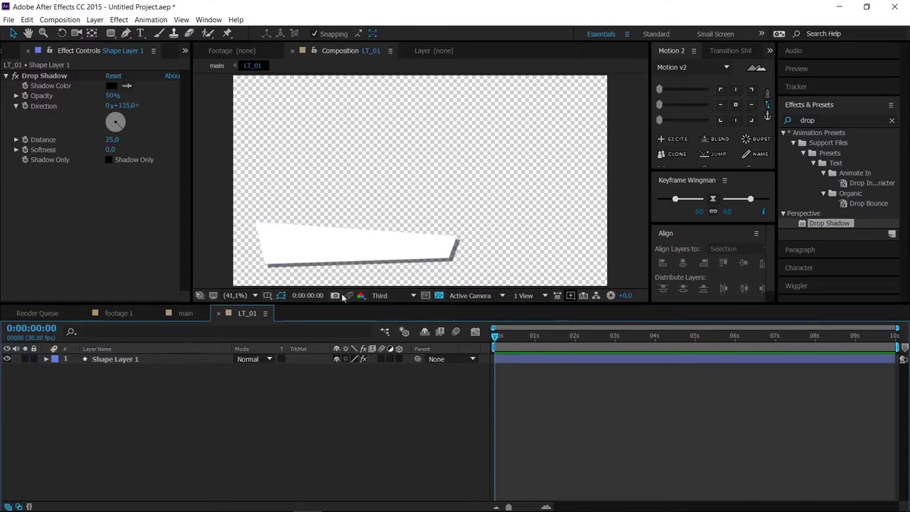
Set a Path keyframe for Shape 1 at frame 25 of the white bar's shape layer
{"action": "left_click", "coordinate": [152, 358]}
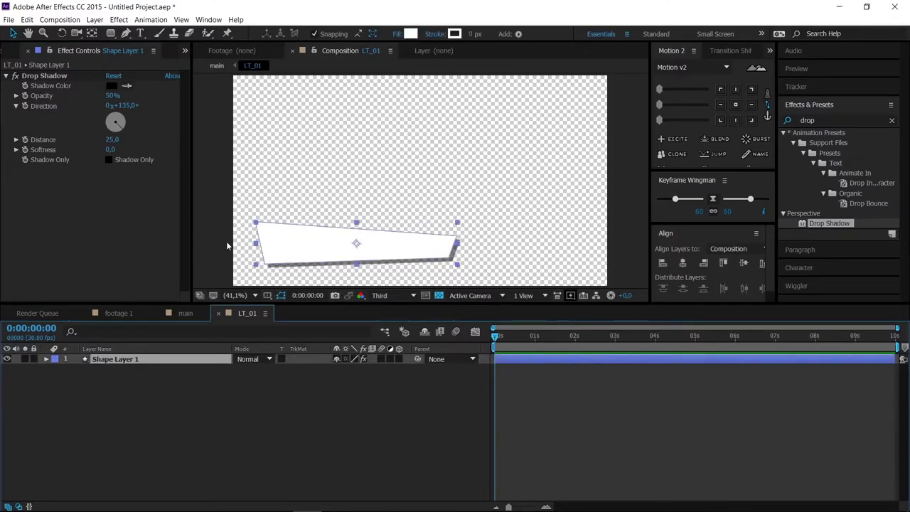
{"action": "left_click_drag", "start_coordinate": [897, 329], "coordinate": [727, 336]}
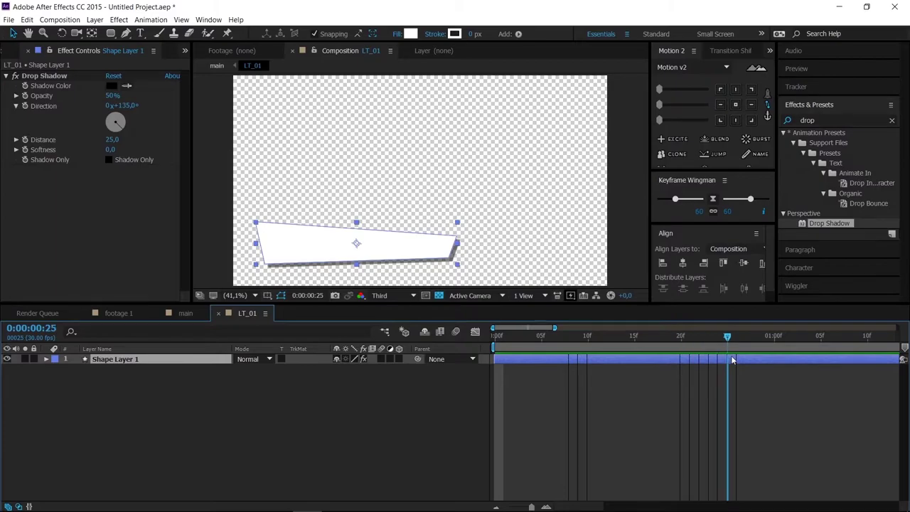
{"action": "left_click", "coordinate": [46, 359]}
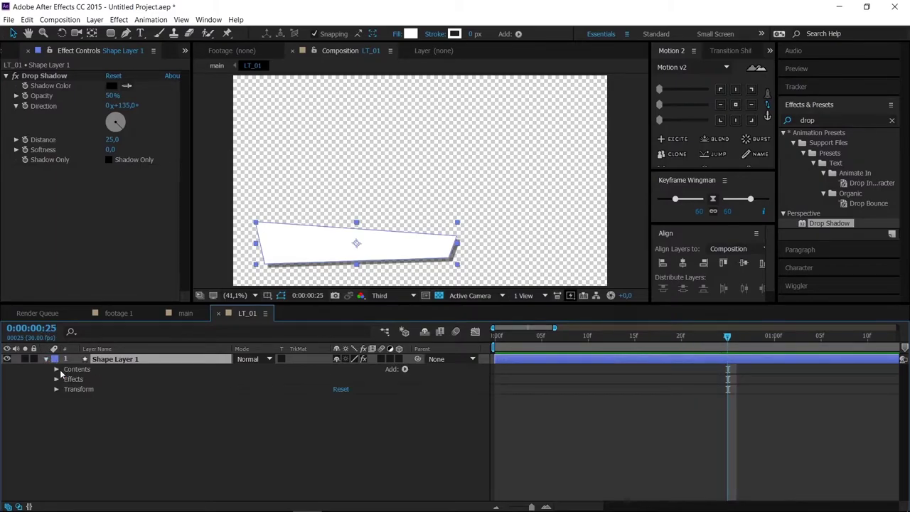
{"action": "left_click", "coordinate": [55, 369]}
{"action": "left_click", "coordinate": [66, 379]}
{"action": "left_click", "coordinate": [76, 389]}
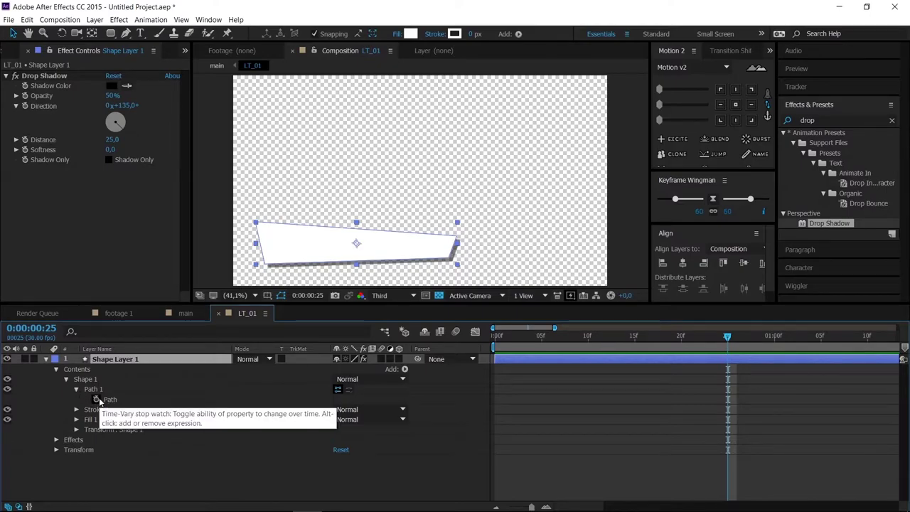
{"action": "left_click", "coordinate": [97, 400]}
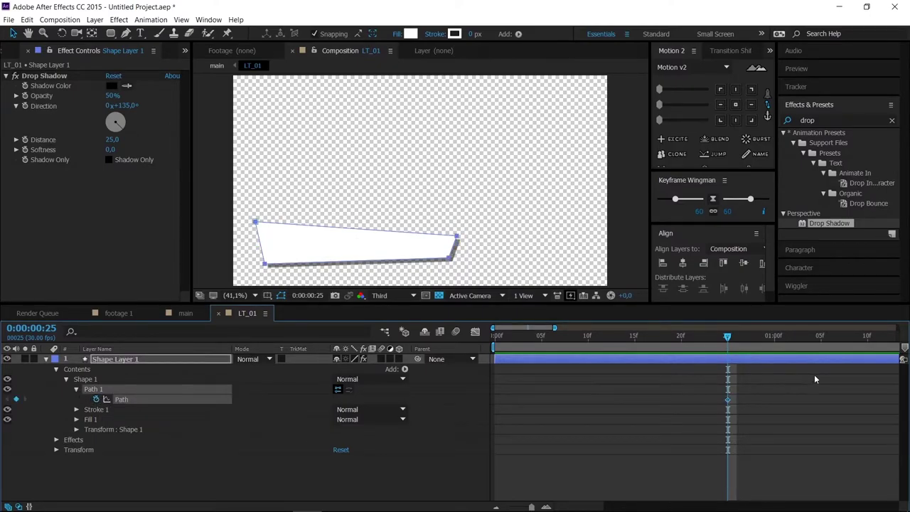
At frame 0, collapse the bar by moving its upper-right corner onto the lower-left corner and its lower-right corner inward along the bottom edge
{"action": "left_click_drag", "start_coordinate": [728, 336], "coordinate": [495, 336]}
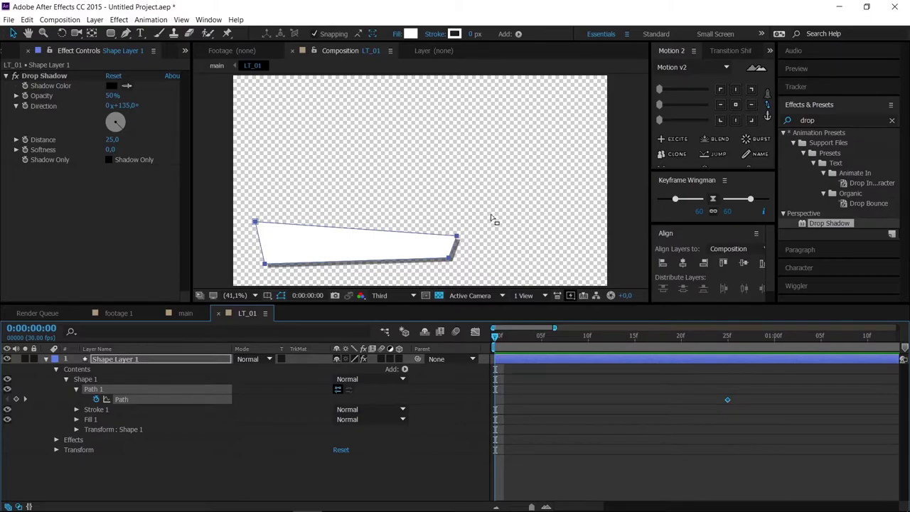
{"action": "left_click_drag", "start_coordinate": [491, 222], "coordinate": [291, 248]}
{"action": "scroll", "coordinate": [298, 245], "scroll_direction": "up", "scroll_amount": 1}
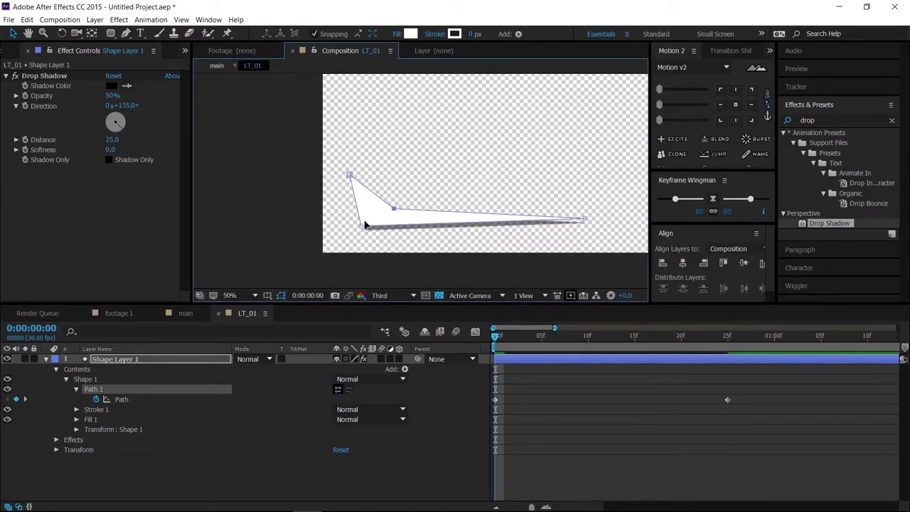
{"action": "scroll", "coordinate": [364, 225], "scroll_direction": "up", "scroll_amount": 3}
{"action": "left_click_drag", "start_coordinate": [480, 203], "coordinate": [348, 271]}
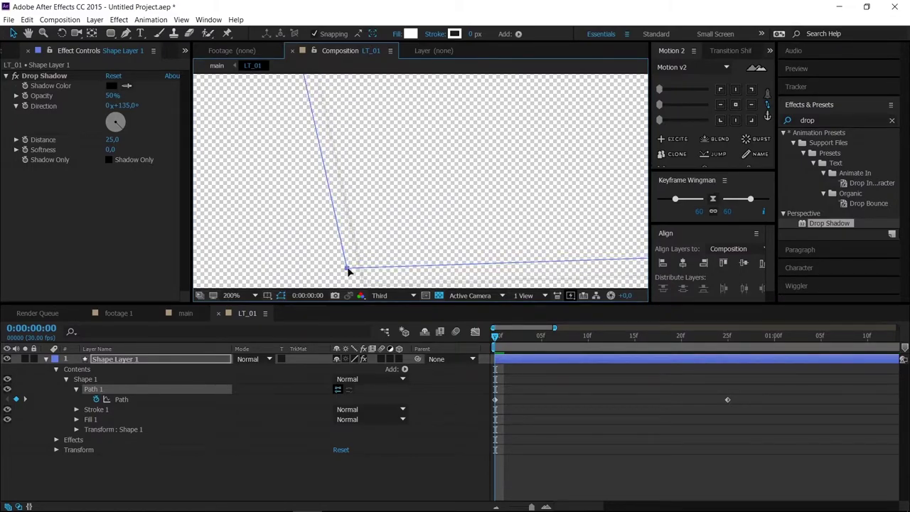
{"action": "scroll", "coordinate": [453, 225], "scroll_direction": "down", "scroll_amount": 4}
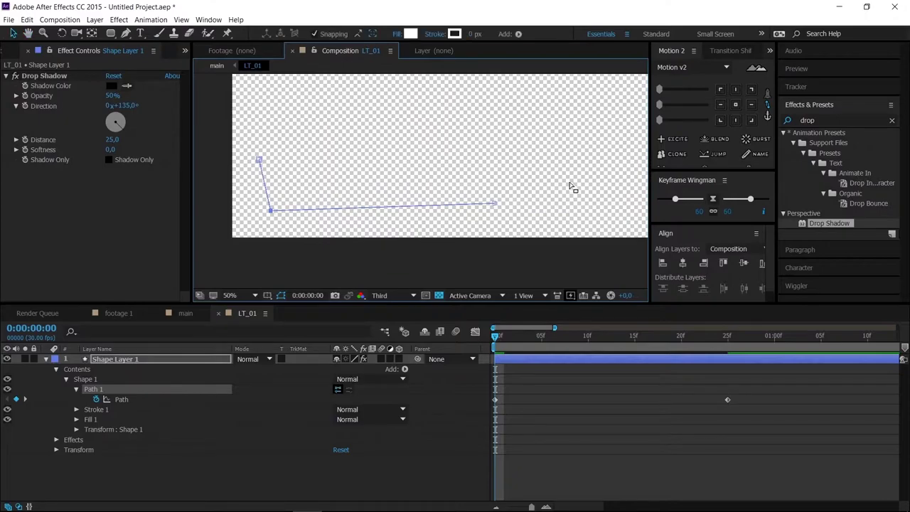
{"action": "left_click_drag", "start_coordinate": [495, 207], "coordinate": [340, 212]}
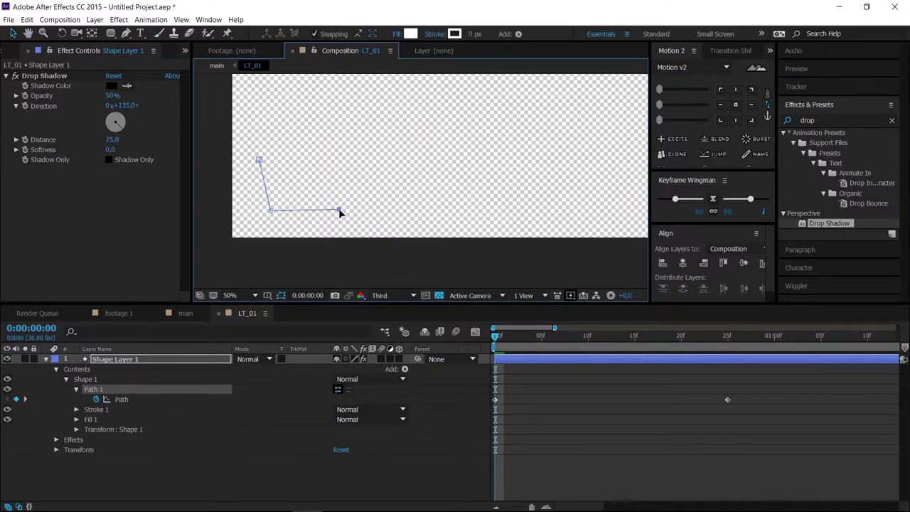
Ease both Path keyframes with Keyframe Wingman at 60 and preview the bar's reveal animation
{"action": "left_click", "coordinate": [46, 359]}
{"action": "key", "text": "u"}
{"action": "left_click_drag", "start_coordinate": [819, 416], "coordinate": [452, 355]}
{"action": "left_click", "coordinate": [675, 200]}
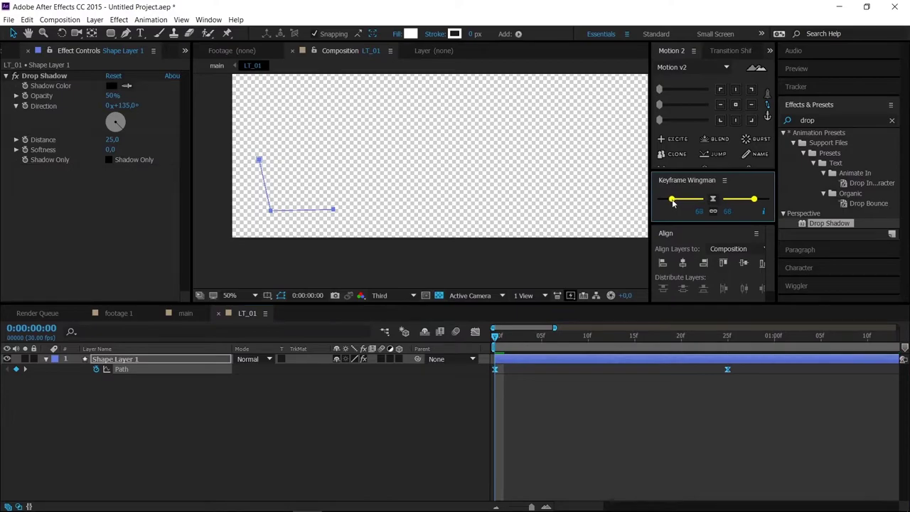
{"action": "left_click", "coordinate": [696, 211]}
{"action": "key", "text": "Return"}
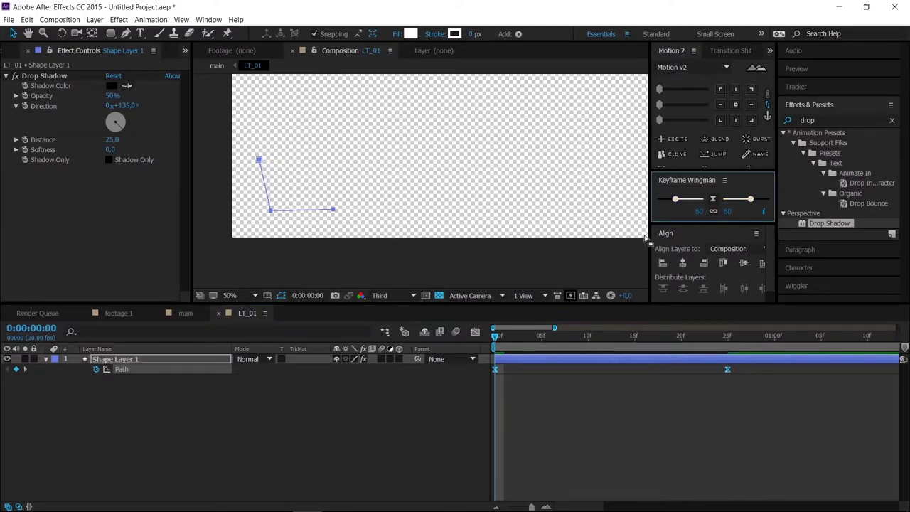
{"action": "key", "text": "shift+slash"}
{"action": "key", "text": "space"}
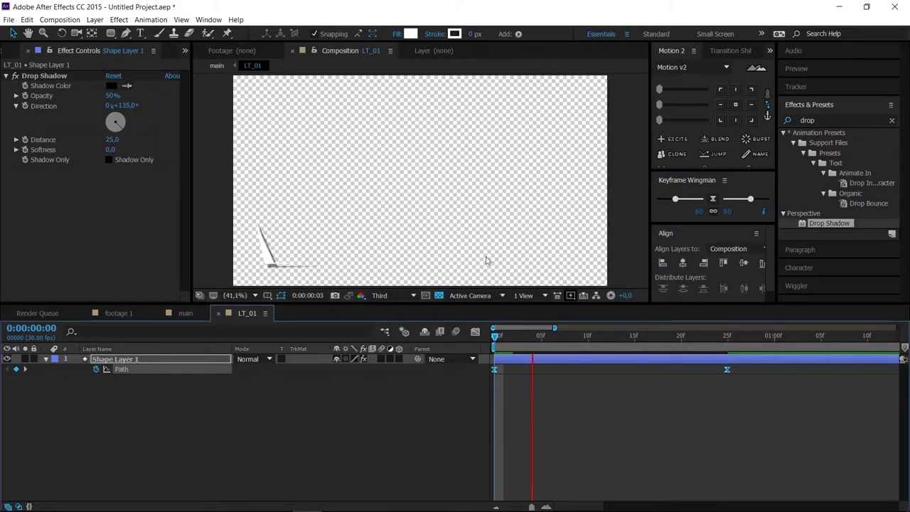
{"action": "key", "text": "space"}
{"action": "key", "text": "space"}
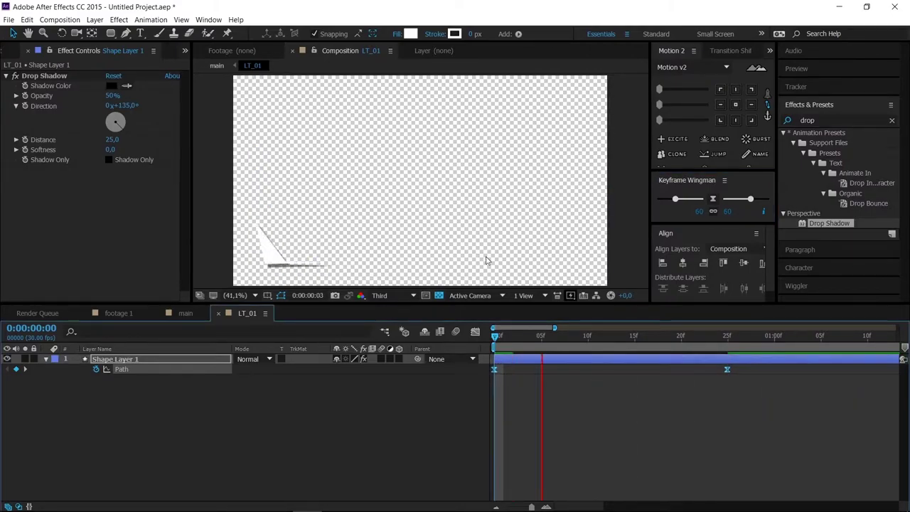
{"action": "key", "text": "space"}
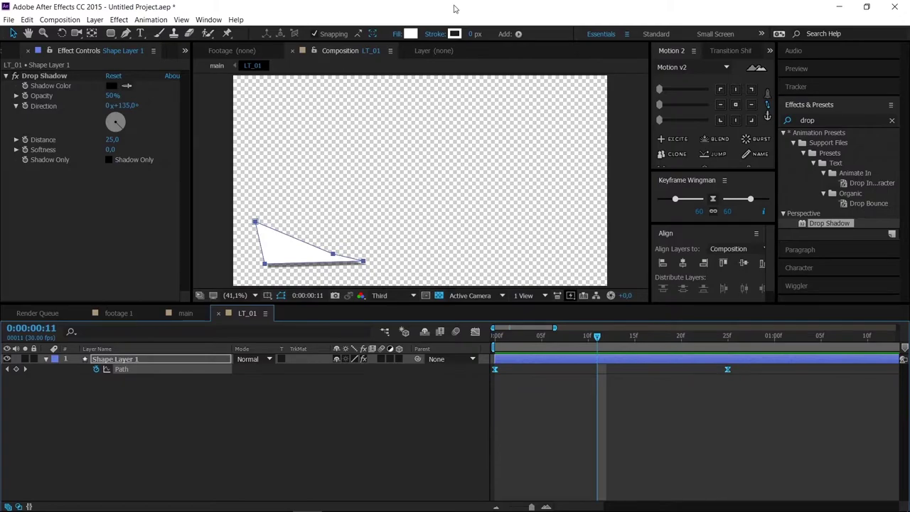
Change the bar's fill colour to pure red, FF0000
{"action": "left_click", "coordinate": [411, 34]}
{"action": "left_click", "coordinate": [618, 256]}
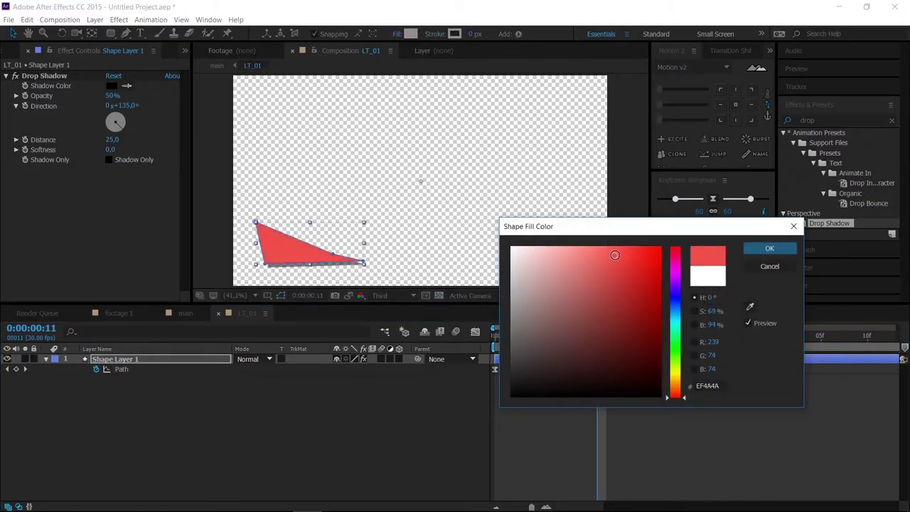
{"action": "left_click_drag", "start_coordinate": [618, 259], "coordinate": [660, 248]}
{"action": "left_click", "coordinate": [770, 248]}
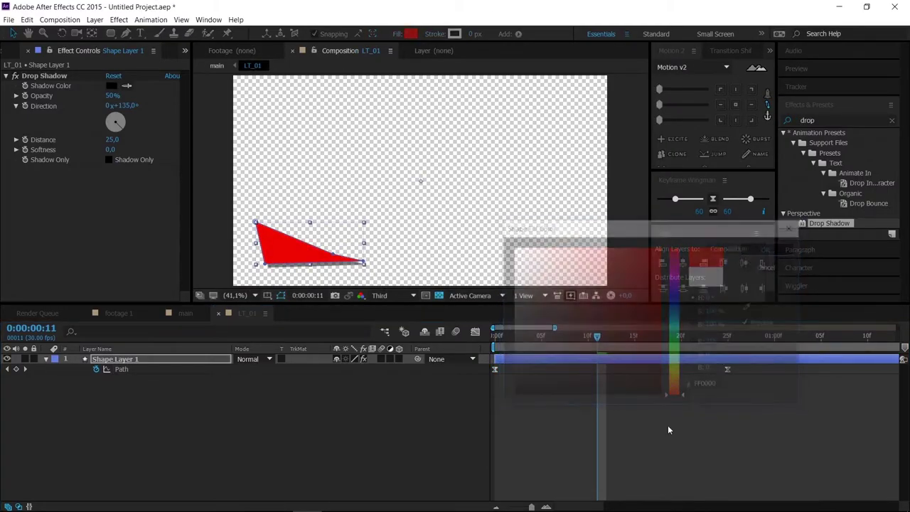
{"action": "left_click", "coordinate": [610, 449]}
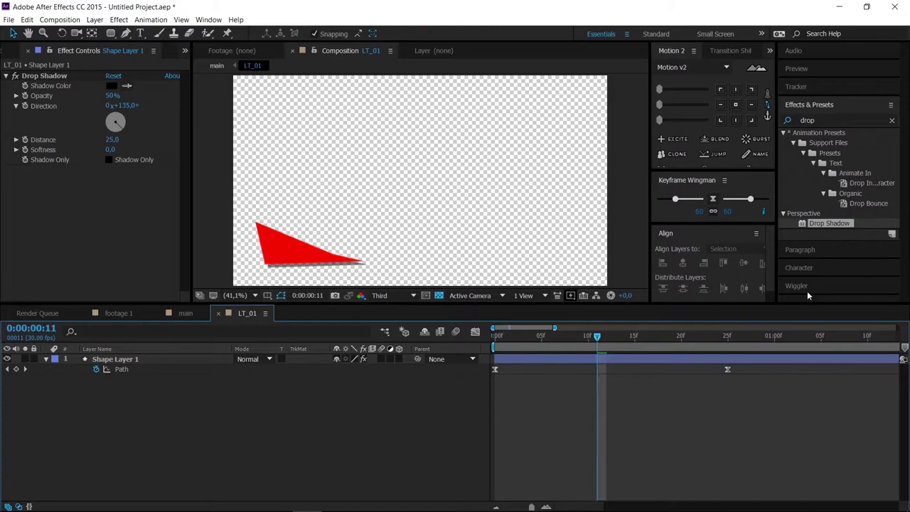
Apply the Gradient Ramp effect to Shape Layer 1 and place it above Drop Shadow in the effect order
{"action": "left_click", "coordinate": [856, 119]}
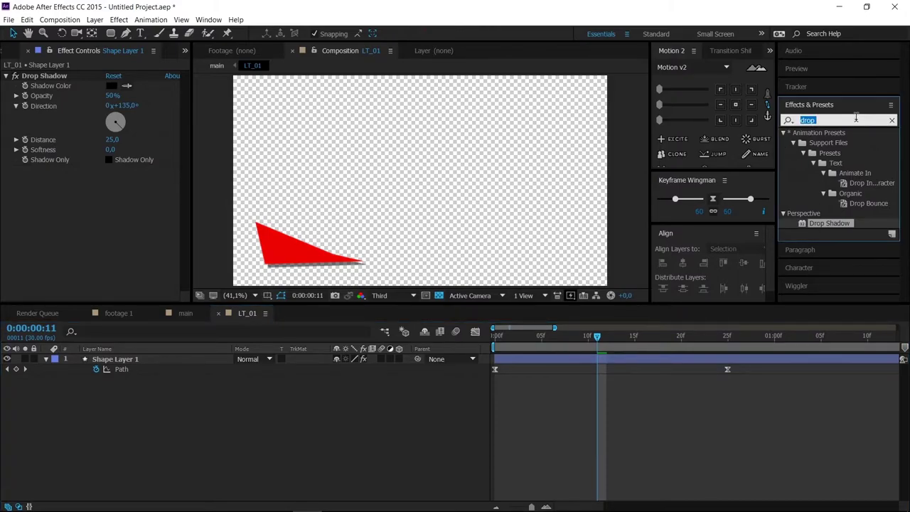
{"action": "type", "text": "ramp"}
{"action": "left_click_drag", "start_coordinate": [835, 143], "coordinate": [115, 359]}
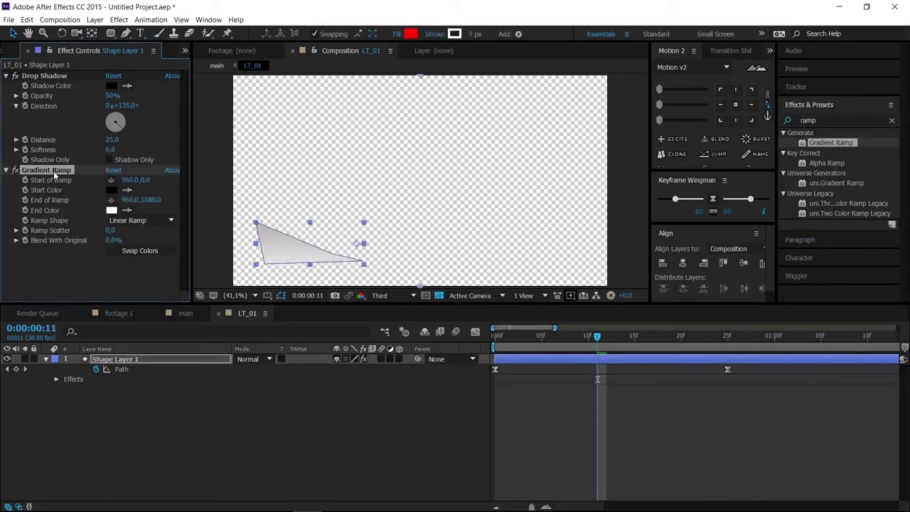
{"action": "left_click_drag", "start_coordinate": [55, 150], "coordinate": [53, 75]}
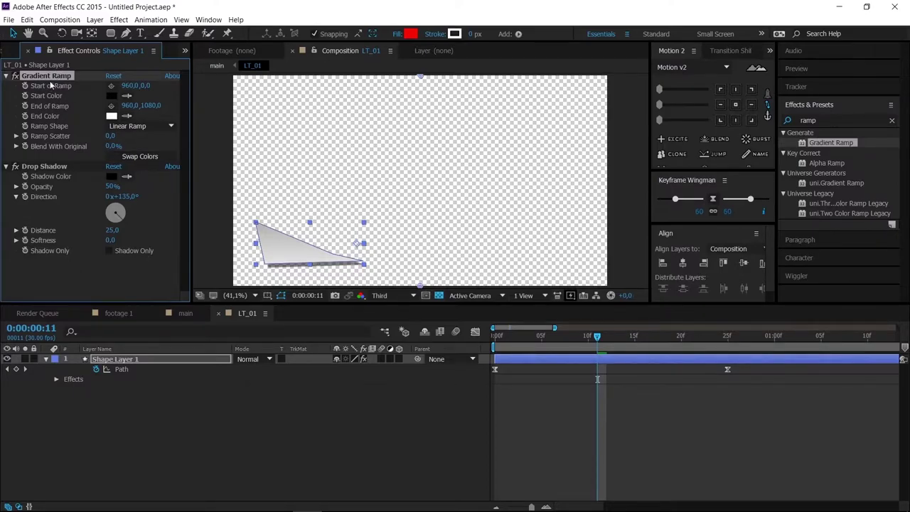
At frame 20, set the Gradient Ramp's start colour to pink, EA097D
{"action": "left_click_drag", "start_coordinate": [541, 339], "coordinate": [680, 335]}
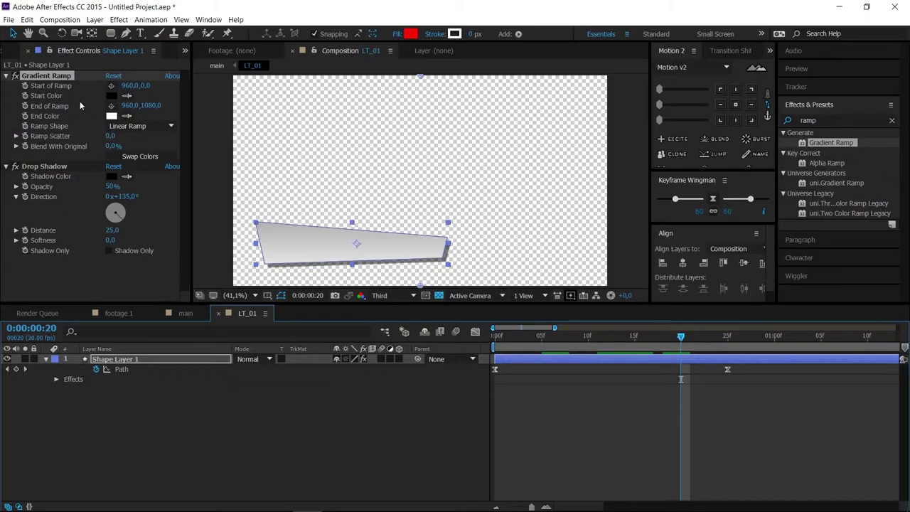
{"action": "left_click", "coordinate": [111, 95]}
{"action": "mouse_move", "coordinate": [623, 302]}
{"action": "left_mouse_down"}
{"action": "mouse_move", "coordinate": [656, 333]}
{"action": "mouse_move", "coordinate": [661, 258]}
{"action": "mouse_move", "coordinate": [659, 266]}
{"action": "mouse_move", "coordinate": [678, 284]}
{"action": "mouse_move", "coordinate": [679, 259]}
{"action": "left_mouse_up"}
{"action": "left_click", "coordinate": [679, 282]}
{"action": "left_click", "coordinate": [655, 258]}
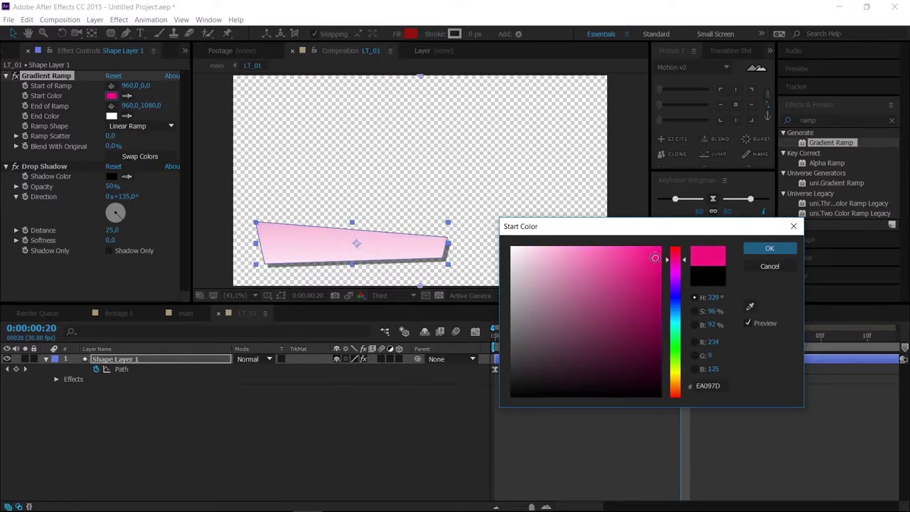
{"action": "left_click", "coordinate": [770, 249]}
Set the Gradient Ramp's end colour to yellow-orange, EFB500
{"action": "left_click", "coordinate": [111, 115]}
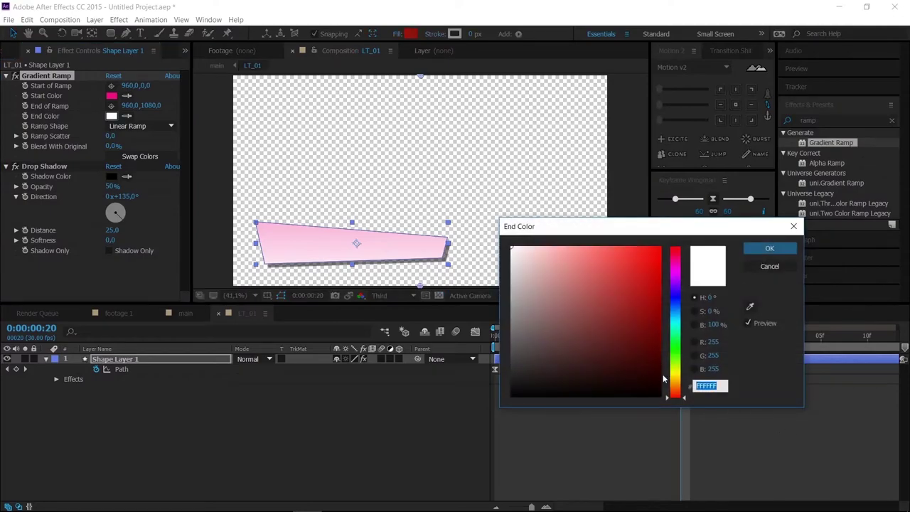
{"action": "left_click", "coordinate": [672, 378]}
{"action": "left_click", "coordinate": [660, 254]}
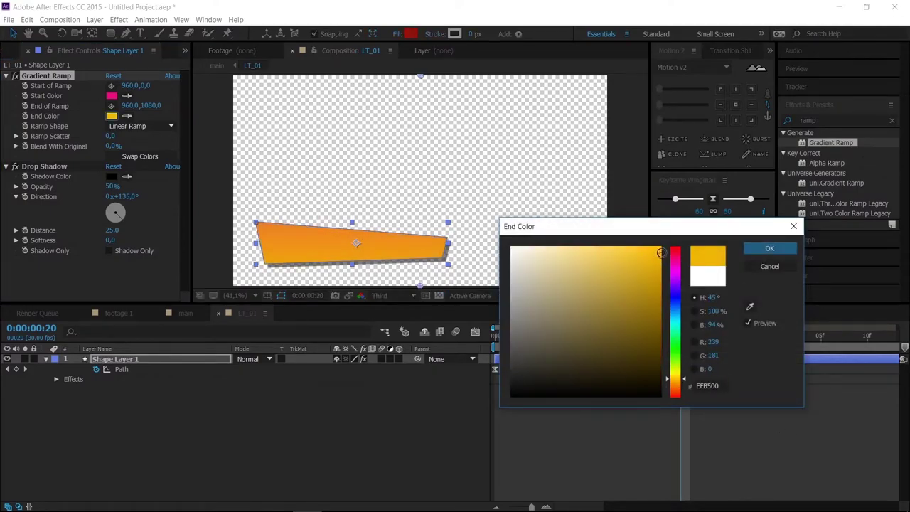
{"action": "left_click", "coordinate": [770, 249]}
Place the ramp's start beyond the bar's upper-left corner at about -39, 688 and its end beyond the lower-right at about 1272, 946
{"action": "left_click", "coordinate": [111, 85]}
{"action": "left_click", "coordinate": [249, 221]}
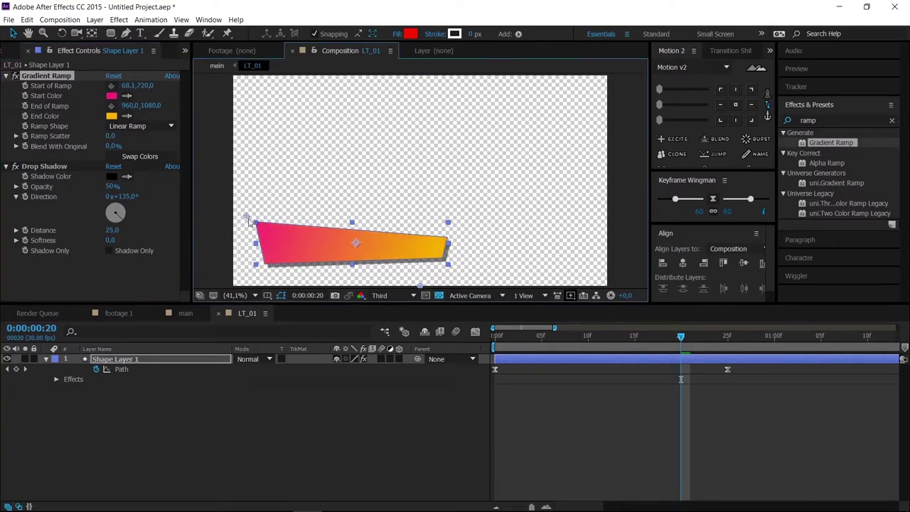
{"action": "left_click", "coordinate": [111, 105]}
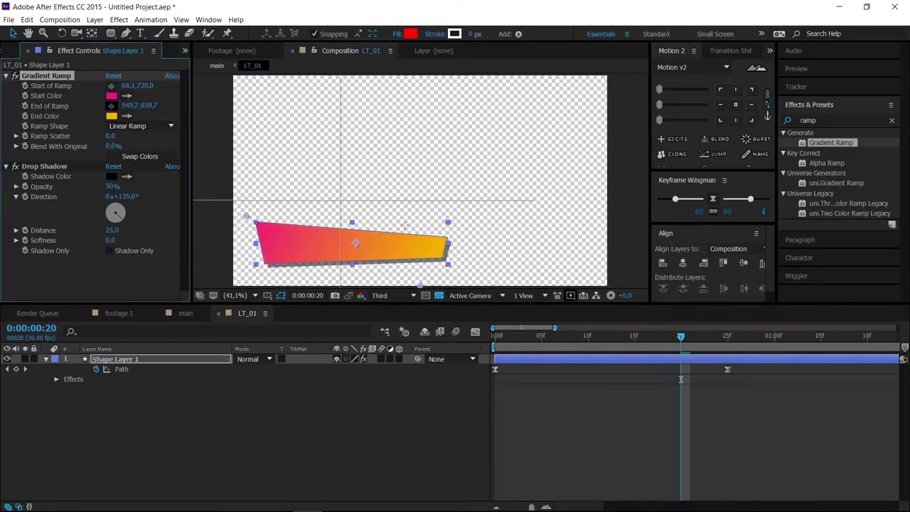
{"action": "left_click", "coordinate": [457, 262]}
{"action": "left_click_drag", "start_coordinate": [457, 262], "coordinate": [482, 260]}
{"action": "left_click_drag", "start_coordinate": [249, 219], "coordinate": [226, 211]}
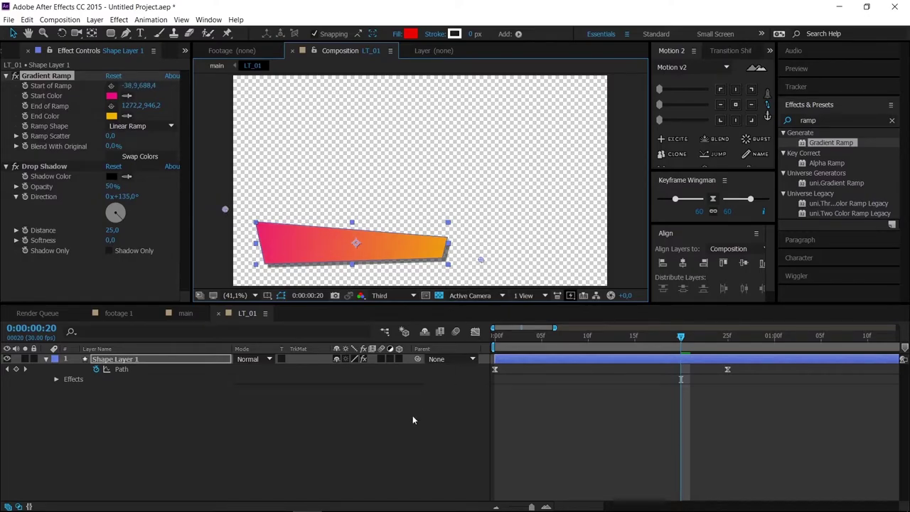
{"action": "left_click", "coordinate": [315, 386]}
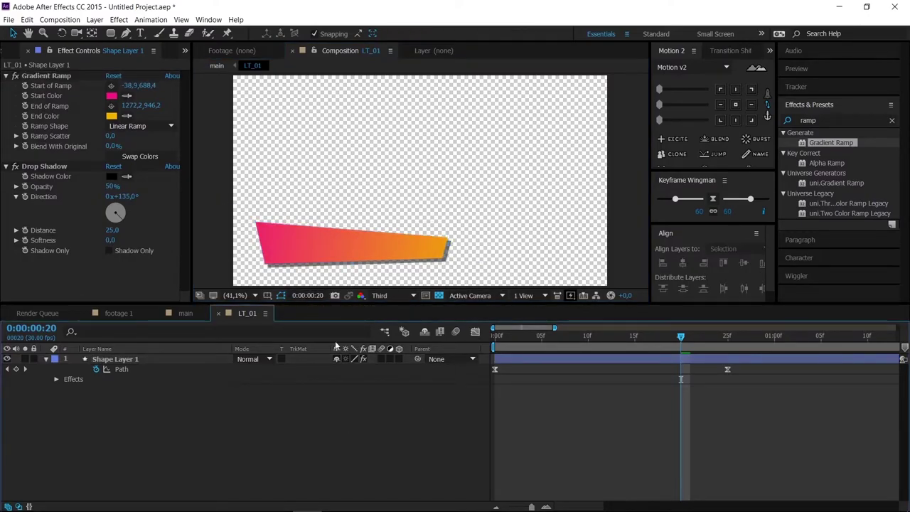
{"action": "left_click", "coordinate": [45, 360]}
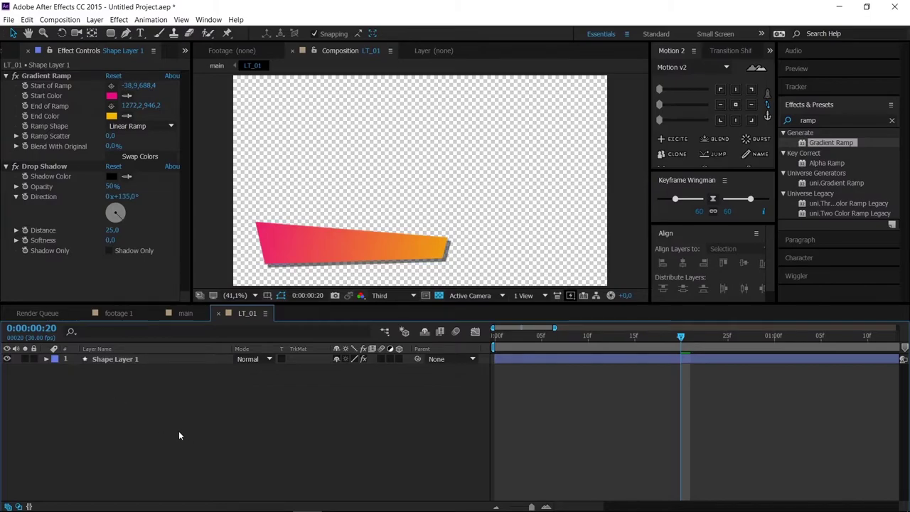
Create a new composition named Text 01, 750 px wide and 150 px high
{"action": "left_click", "coordinate": [140, 34]}
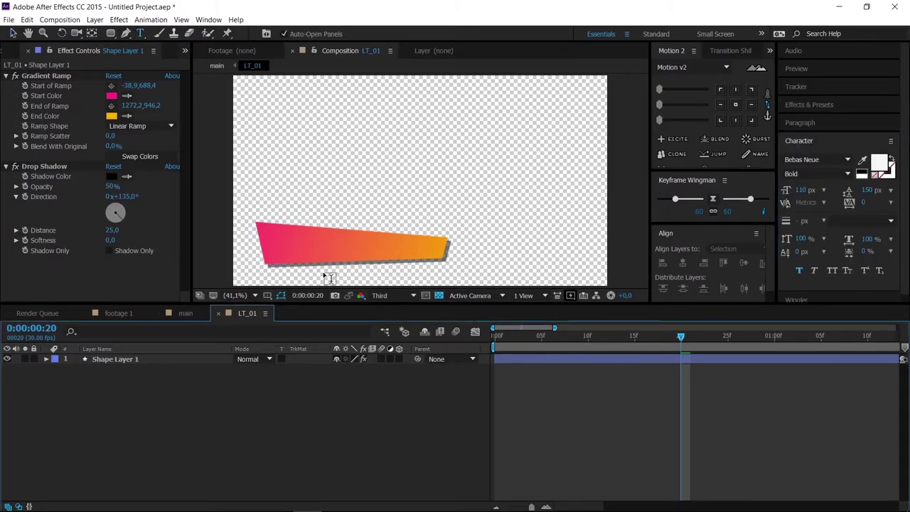
{"action": "key", "text": "ctrl+n"}
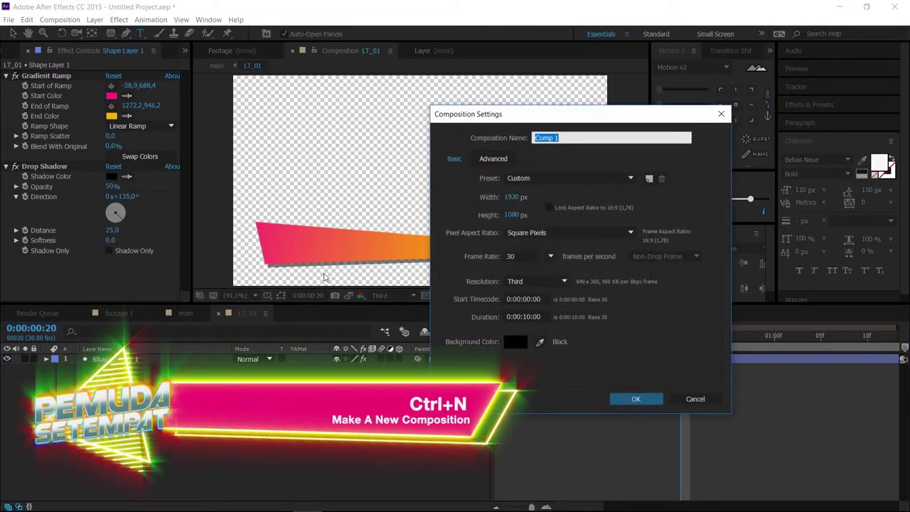
{"action": "type", "text": "Text 01"}
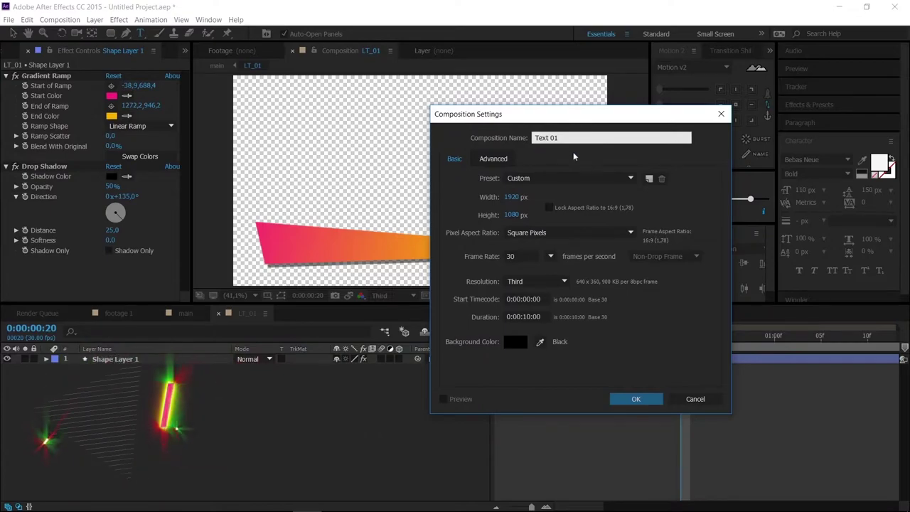
{"action": "left_click", "coordinate": [508, 198]}
{"action": "type", "text": "750"}
{"action": "key", "text": "Tab"}
{"action": "type", "text": "150"}
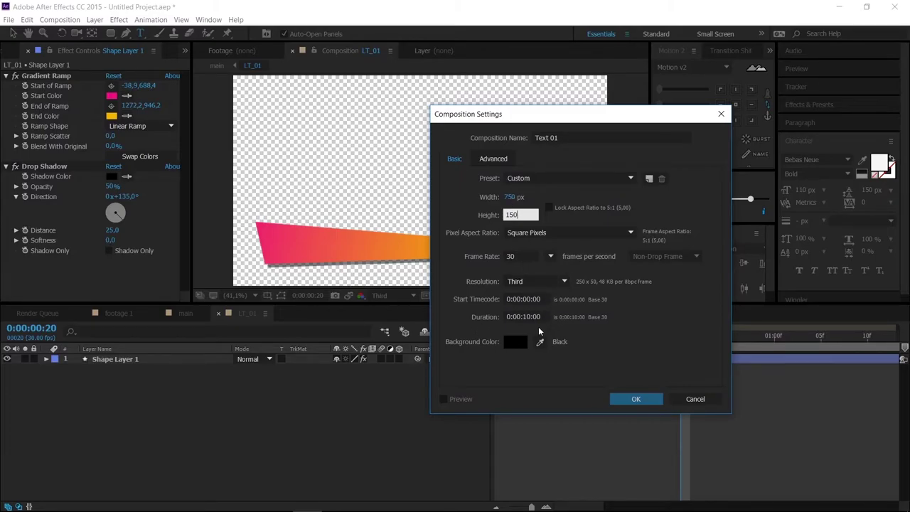
{"action": "left_click", "coordinate": [637, 400]}
Add a text layer reading Pemuda setempat to the Text 01 composition and switch off its transparency grid
{"action": "left_click", "coordinate": [140, 35]}
{"action": "left_click", "coordinate": [279, 178]}
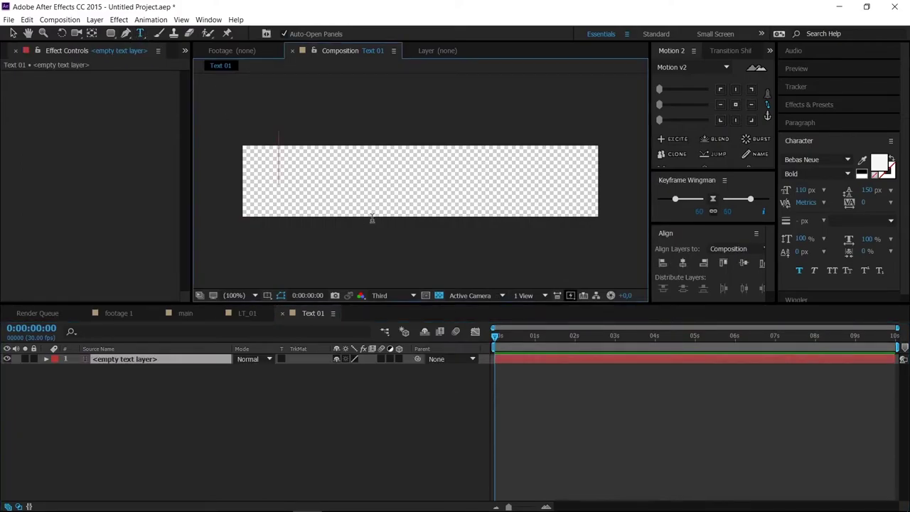
{"action": "type", "text": "Pemuda setempat"}
{"action": "left_click", "coordinate": [439, 295]}
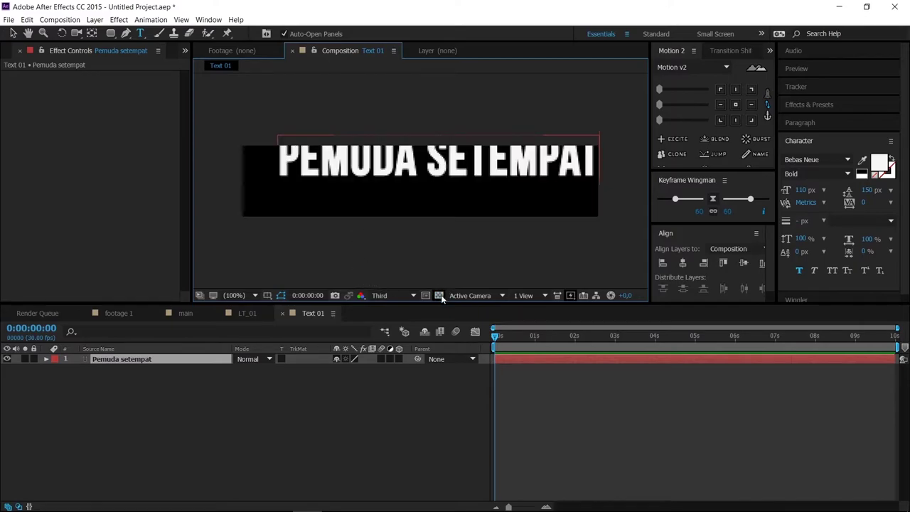
Centre the text's anchor point, align the text to the middle of the composition, and shift it slightly toward the left edge
{"action": "left_click", "coordinate": [12, 34]}
{"action": "left_click", "coordinate": [735, 105]}
{"action": "left_click", "coordinate": [683, 262]}
{"action": "left_click", "coordinate": [740, 264]}
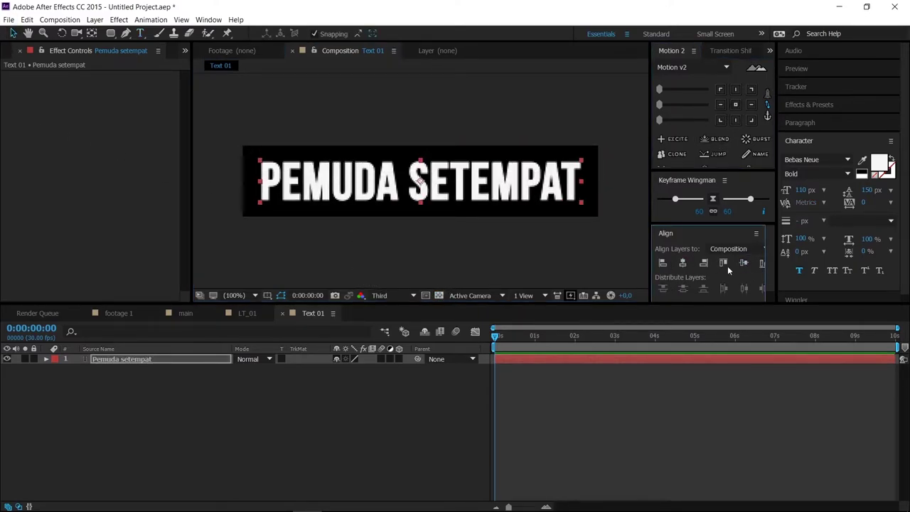
{"action": "left_click_drag", "start_coordinate": [509, 188], "coordinate": [496, 189]}
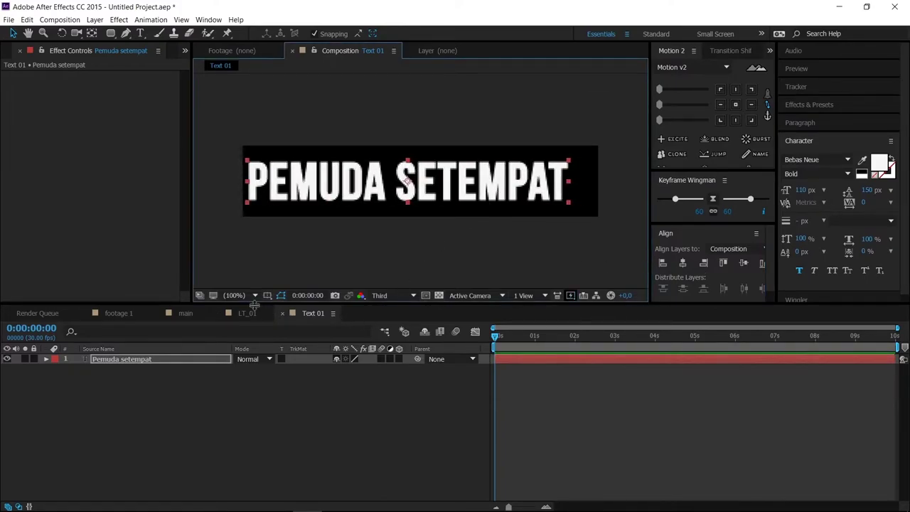
Insert the Text 01 composition into LT_01 above Shape Layer 1 and move it onto the gradient bar
{"action": "left_click", "coordinate": [252, 313]}
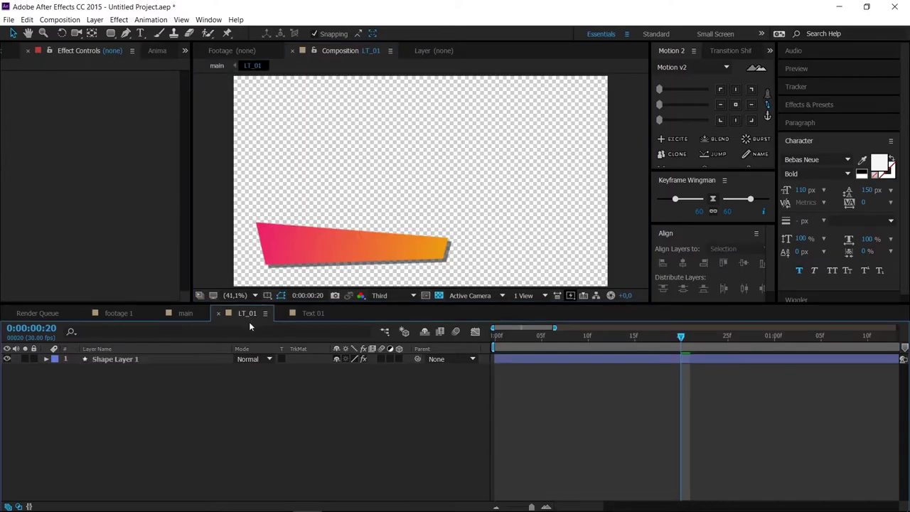
{"action": "left_click", "coordinate": [6, 53]}
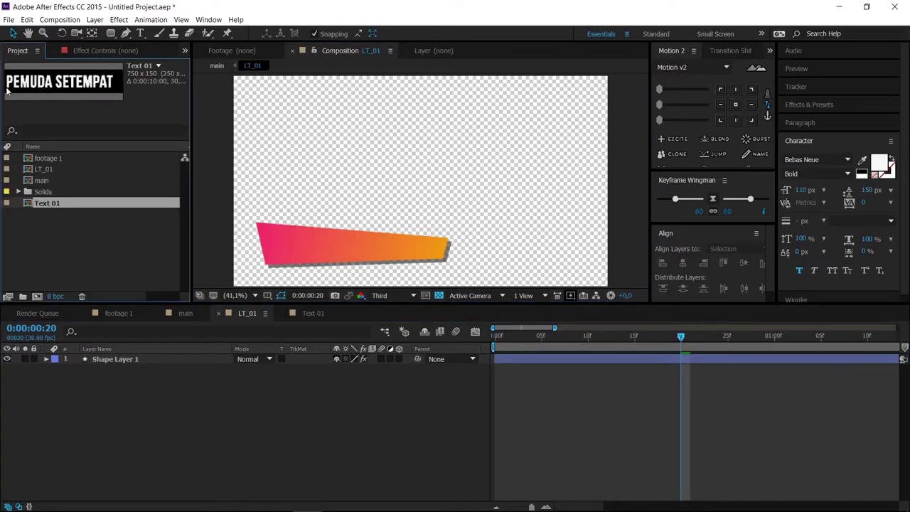
{"action": "left_click_drag", "start_coordinate": [91, 332], "coordinate": [94, 355]}
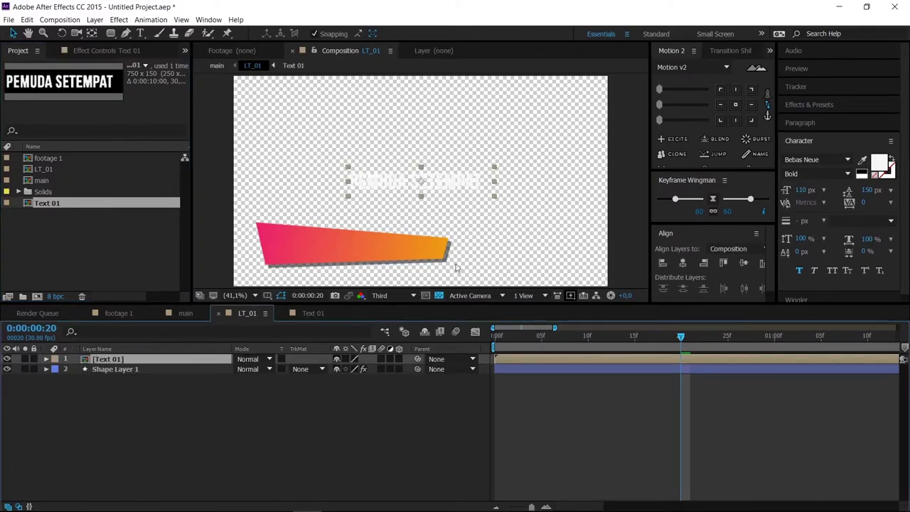
{"action": "left_click_drag", "start_coordinate": [462, 185], "coordinate": [391, 247]}
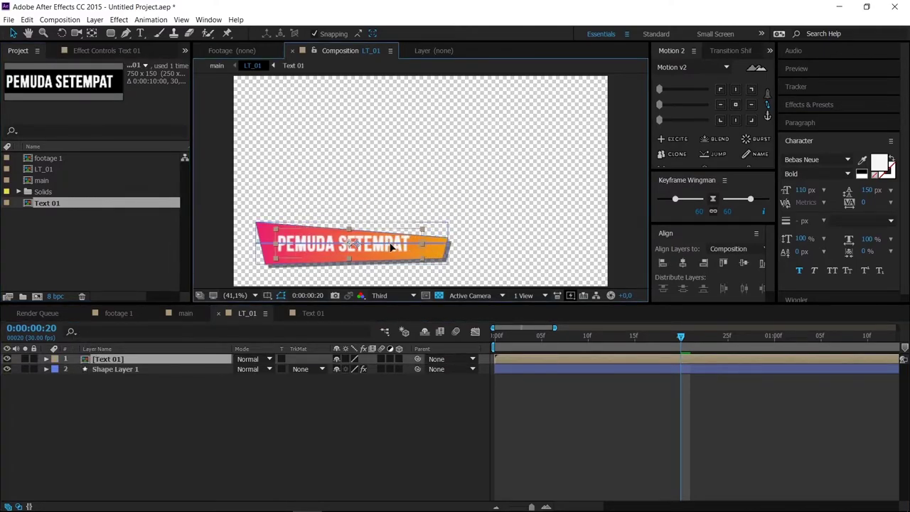
Fine-tune the Text 01 layer's placement on the gradient bar to about 567, 876
{"action": "scroll", "coordinate": [381, 192], "scroll_direction": "up", "scroll_amount": 3}
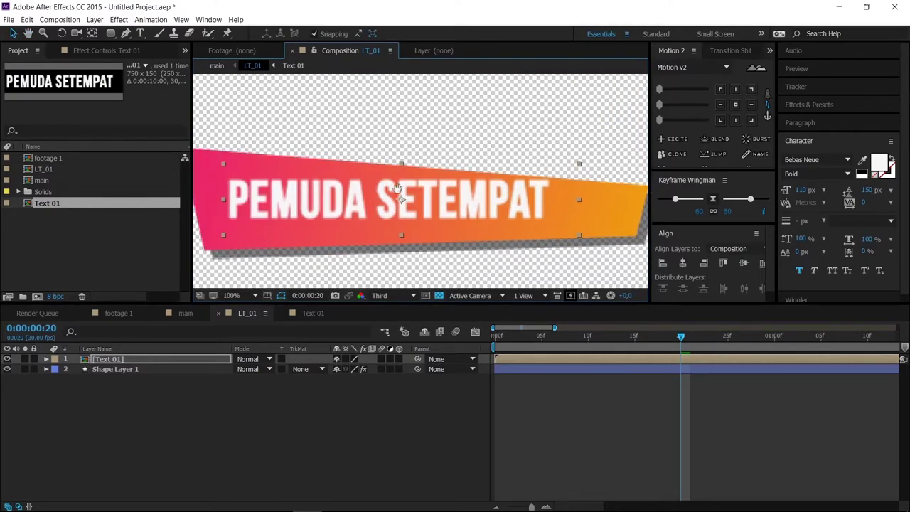
{"action": "mouse_move", "coordinate": [370, 197]}
{"action": "left_mouse_down"}
{"action": "mouse_move", "coordinate": [369, 209]}
{"action": "mouse_move", "coordinate": [364, 204]}
{"action": "left_mouse_up"}
{"action": "key", "text": "Down"}
{"action": "key", "text": "Down"}
{"action": "key", "text": "Down"}
{"action": "key", "text": "Down"}
{"action": "key", "text": "Down"}
{"action": "key", "text": "Down"}
{"action": "key", "text": "Down"}
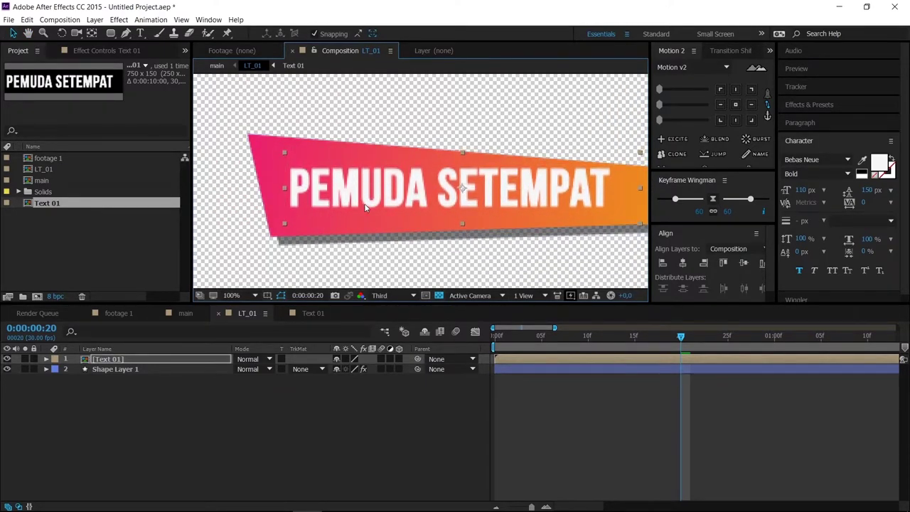
{"action": "key", "text": "Down"}
{"action": "key", "text": "Down"}
{"action": "key", "text": "Down"}
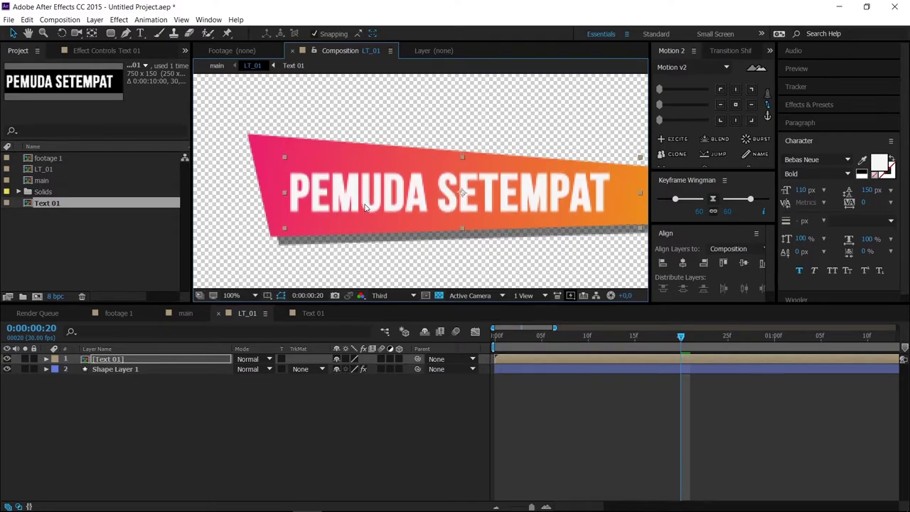
{"action": "key", "text": "shift+slash"}
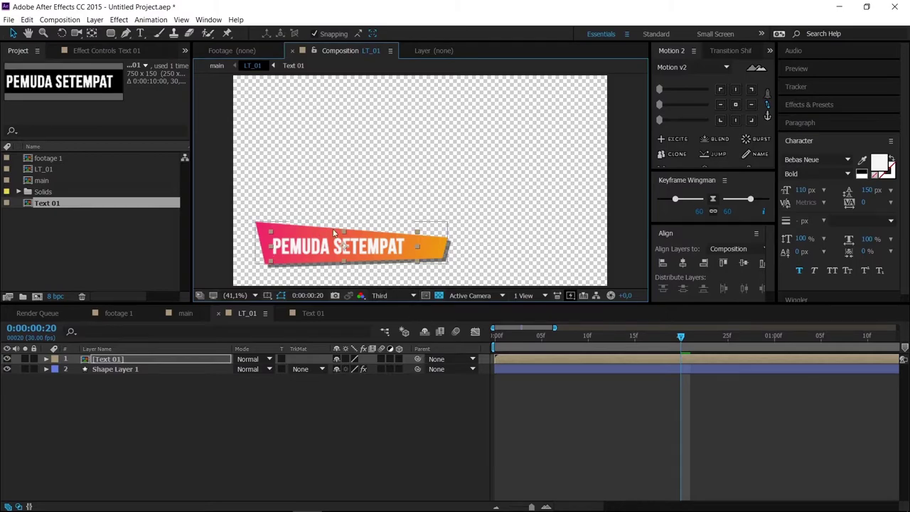
Duplicate Shape Layer 1 and place the copy above the Text 01 layer
{"action": "left_click", "coordinate": [141, 407]}
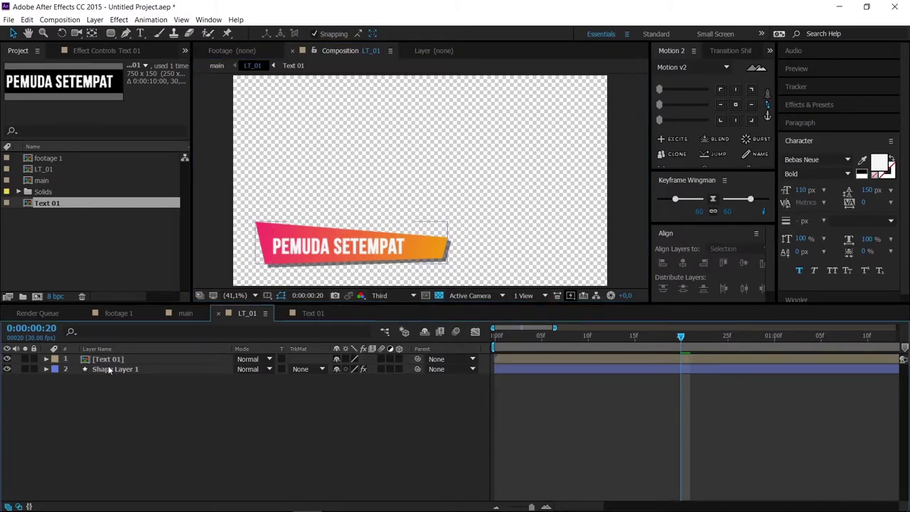
{"action": "left_click", "coordinate": [107, 369]}
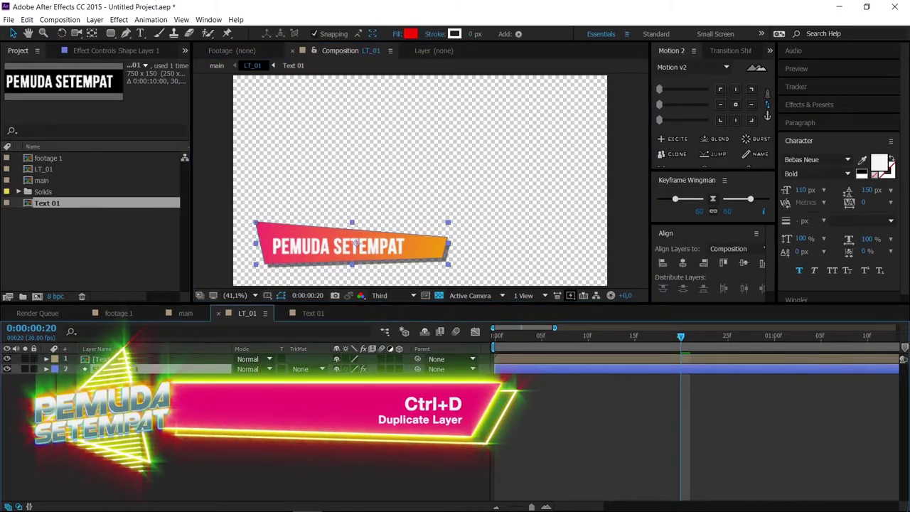
{"action": "key", "text": "ctrl+d"}
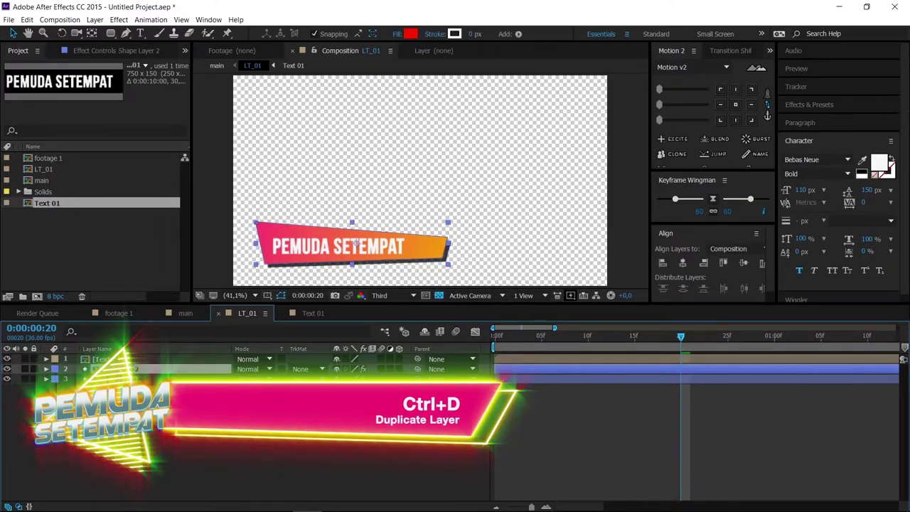
{"action": "left_click_drag", "start_coordinate": [121, 369], "coordinate": [125, 357]}
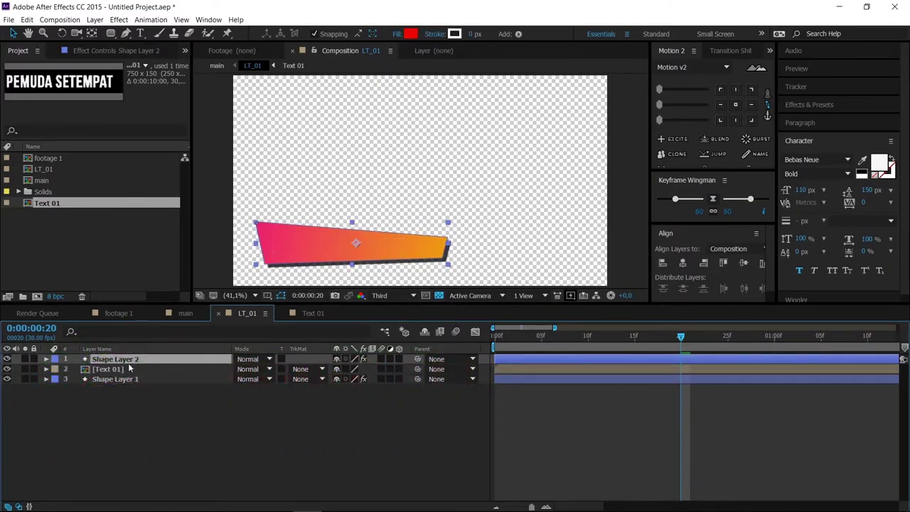
Set the Text 01 layer's track matte to Alpha Matte from Shape Layer 2 and check it around frame 20
{"action": "left_click", "coordinate": [100, 371]}
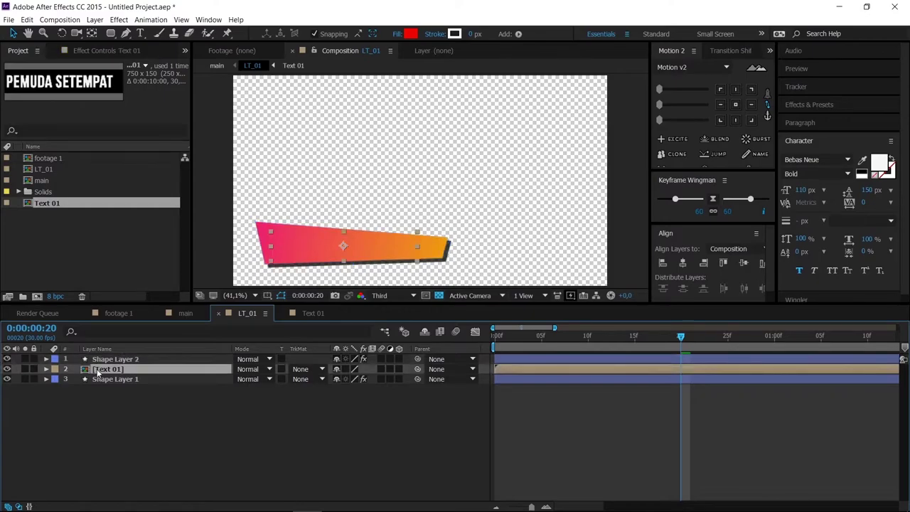
{"action": "left_click", "coordinate": [303, 369]}
{"action": "left_click", "coordinate": [334, 394]}
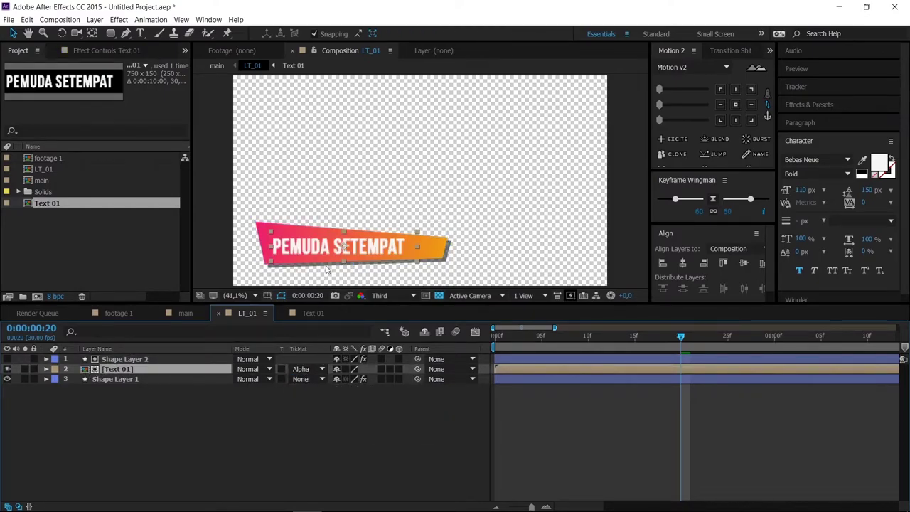
{"action": "scroll", "coordinate": [326, 269], "scroll_direction": "up", "scroll_amount": 2}
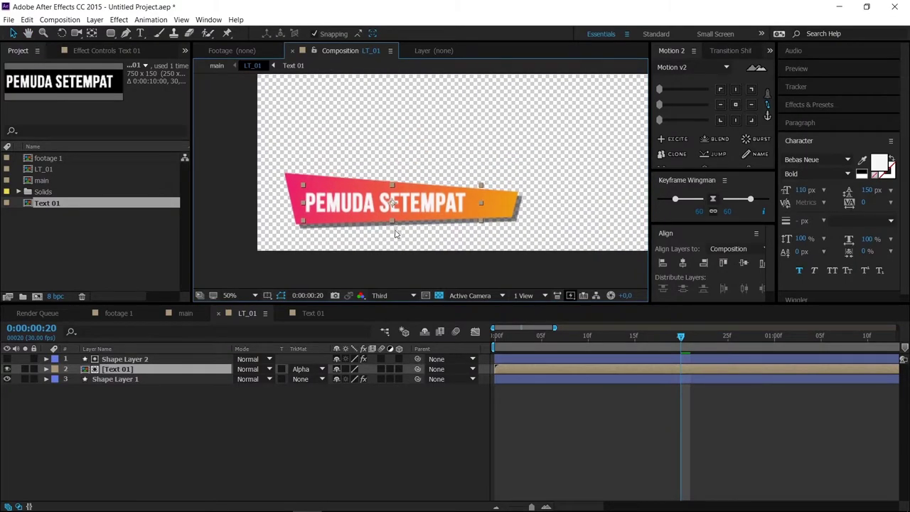
{"action": "left_click_drag", "start_coordinate": [633, 342], "coordinate": [683, 341]}
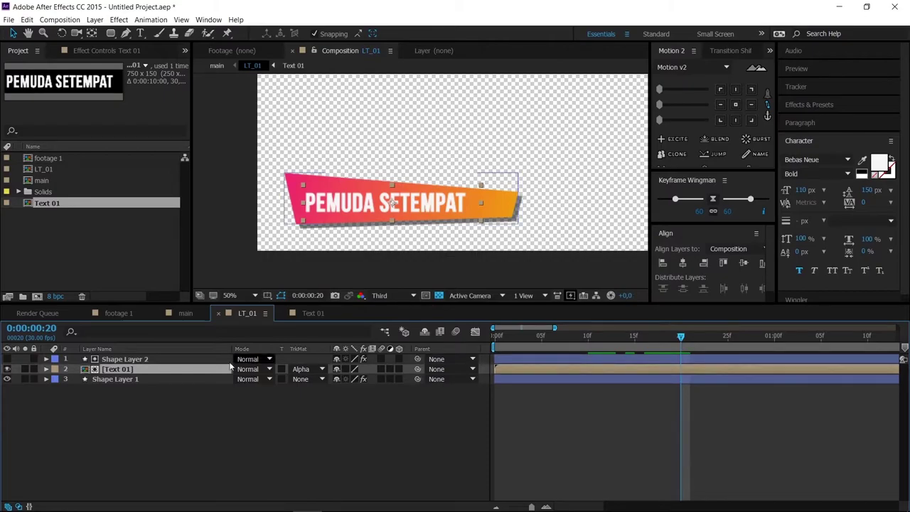
Keyframe Text 01's position at frame 20, and at frame 0 move it horizontally off the left edge to about -411, 876
{"action": "key", "text": "p"}
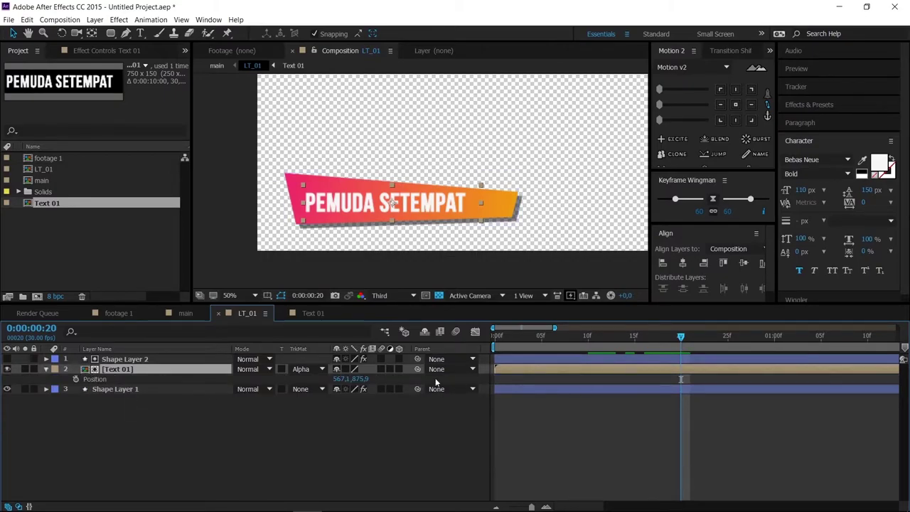
{"action": "left_click", "coordinate": [75, 379]}
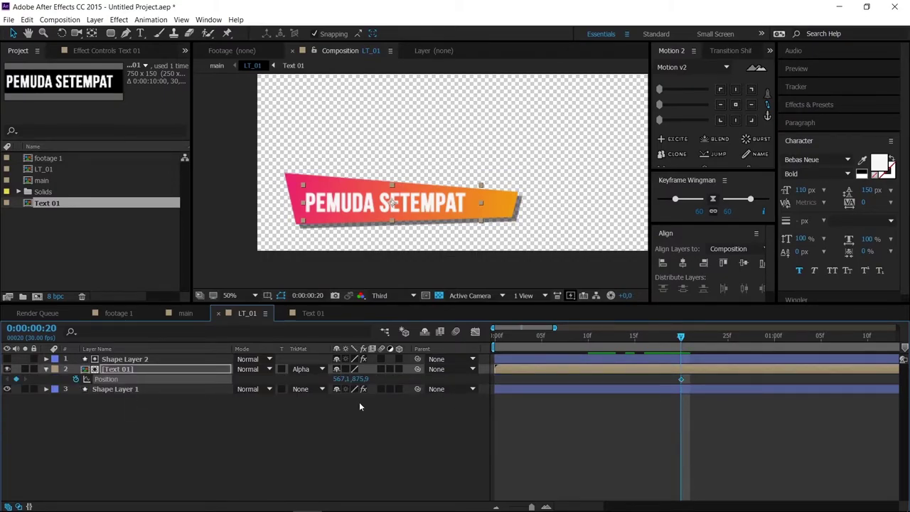
{"action": "key", "text": "Home"}
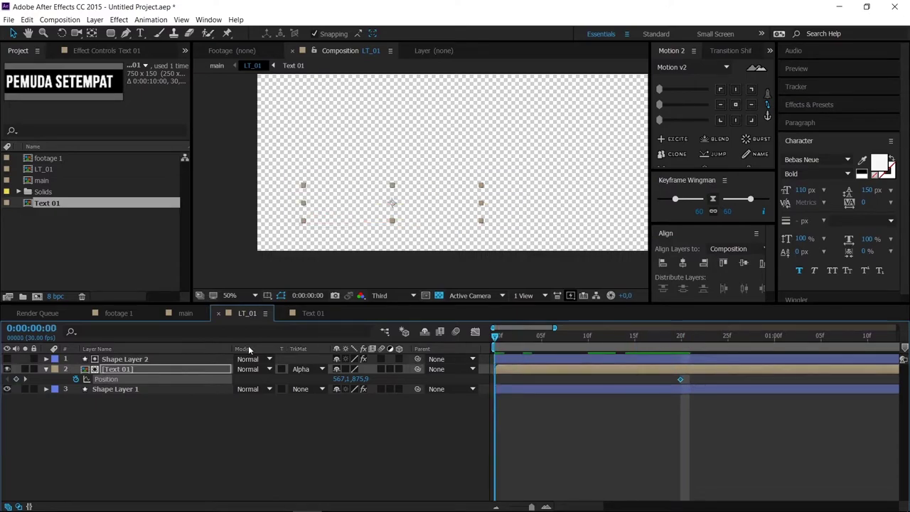
{"action": "left_click_drag", "start_coordinate": [558, 227], "coordinate": [352, 226]}
Ease both Text 01 position keyframes with Keyframe Wingman at 60 in and out, and check the motion
{"action": "left_click_drag", "start_coordinate": [779, 429], "coordinate": [481, 364]}
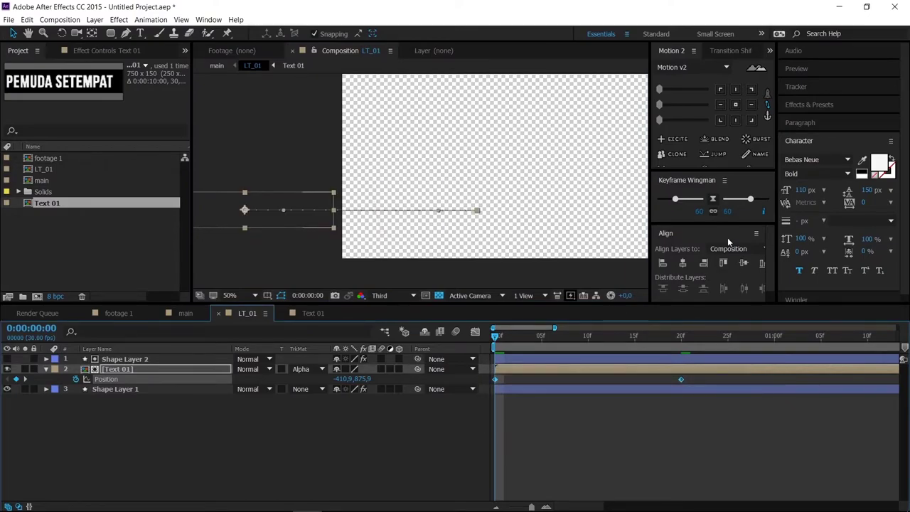
{"action": "left_click", "coordinate": [674, 199]}
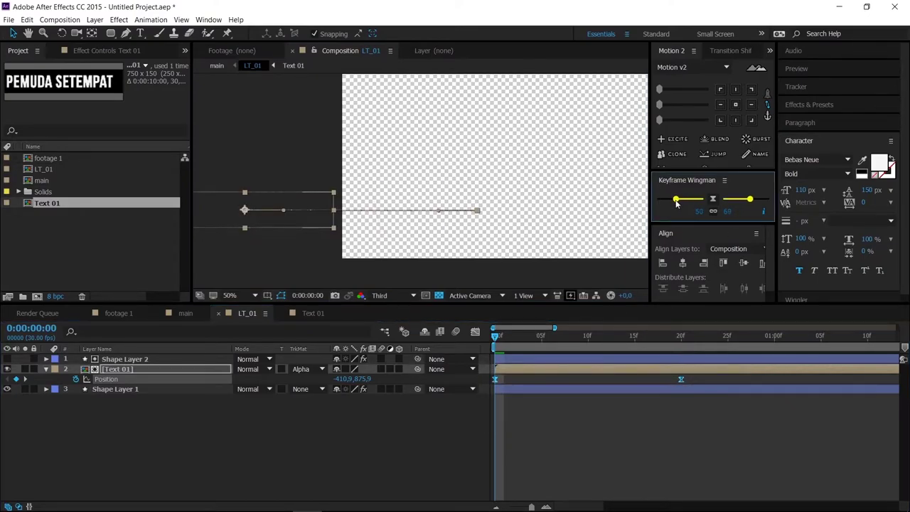
{"action": "left_click_drag", "start_coordinate": [540, 335], "coordinate": [590, 344]}
Shift the Text 01 layer in time so it starts at frame 10, and preview the lower third animation
{"action": "key", "text": "F2"}
{"action": "left_click_drag", "start_coordinate": [542, 366], "coordinate": [634, 372]}
{"action": "key", "text": "minus"}
{"action": "key", "text": "minus"}
{"action": "key", "text": "minus"}
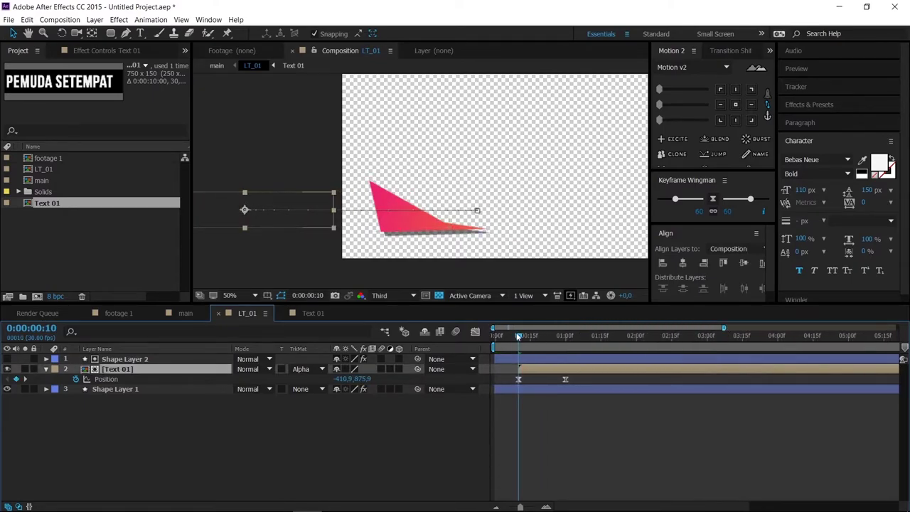
{"action": "key", "text": "space"}
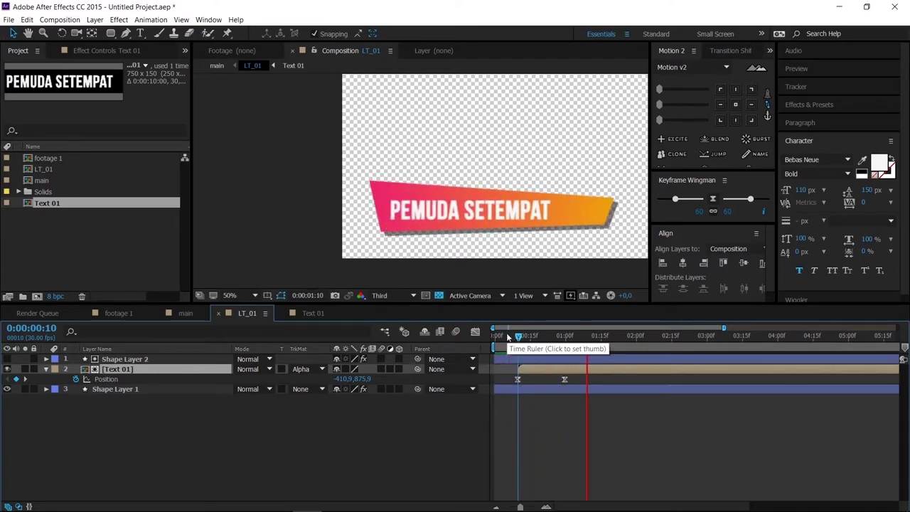
Enable motion blur for all LT_01 layers and for the composition, checking it at frame 25
{"action": "left_click", "coordinate": [555, 336]}
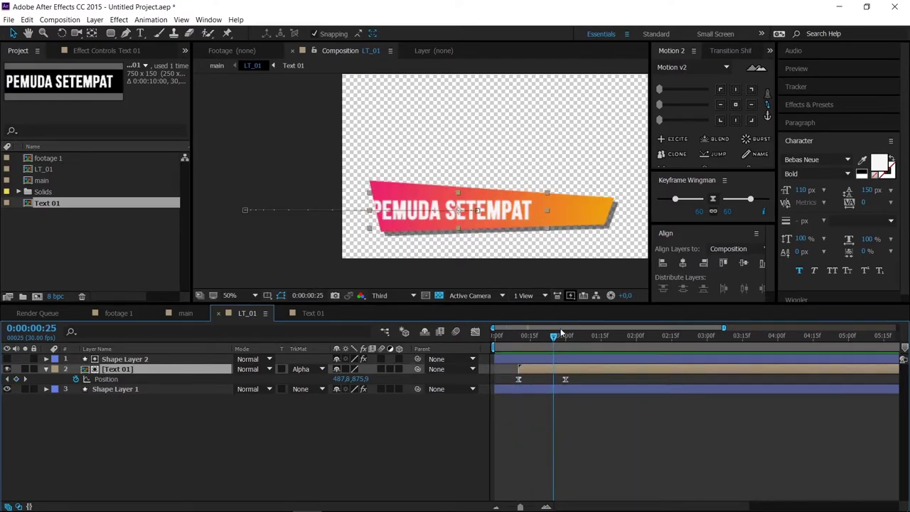
{"action": "key", "text": "ctrl+a"}
{"action": "left_click", "coordinate": [382, 388]}
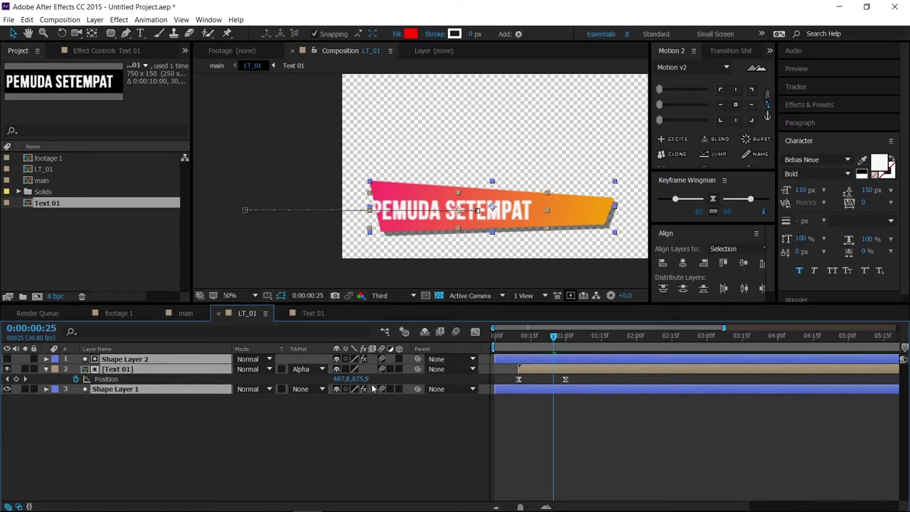
{"action": "left_click", "coordinate": [455, 333]}
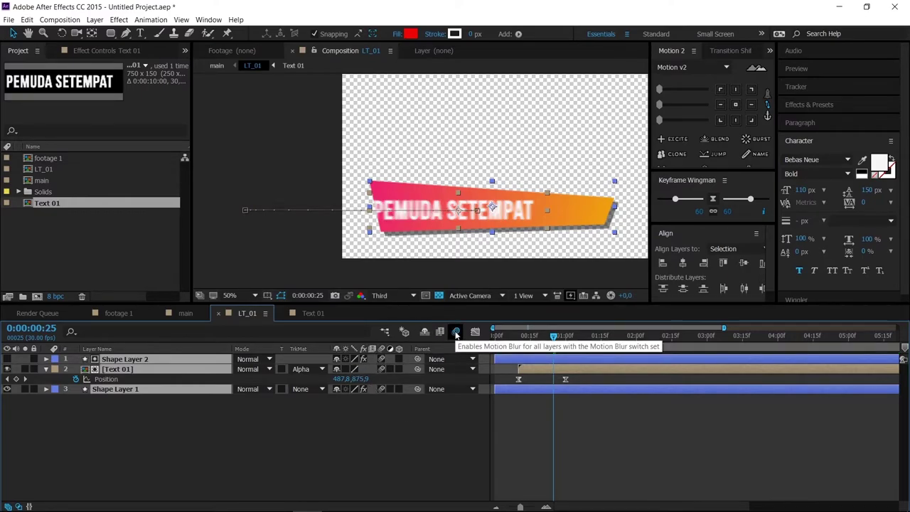
{"action": "left_click", "coordinate": [411, 444]}
{"action": "key", "text": "shift+slash"}
{"action": "key", "text": "space"}
{"action": "key", "text": "space"}
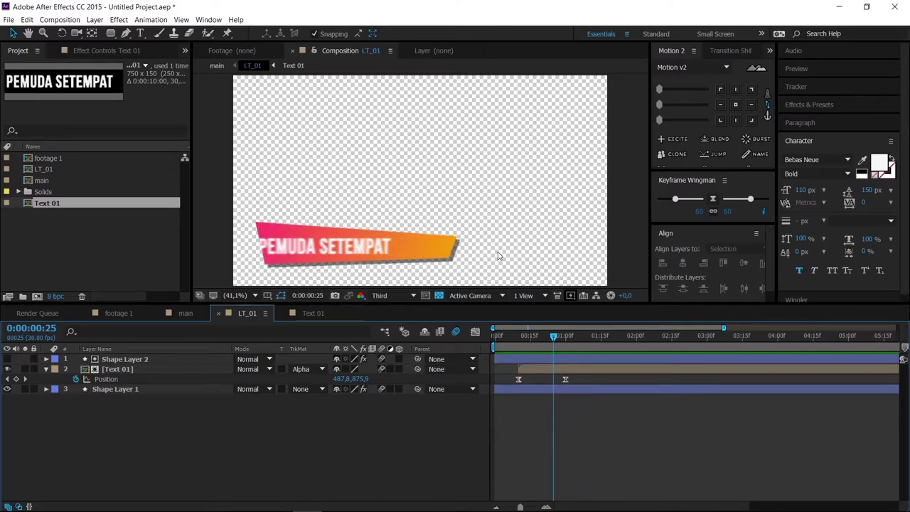
Preview the lower third over the footage in the main composition and go to about 0:00:02:01
{"action": "left_click", "coordinate": [185, 313]}
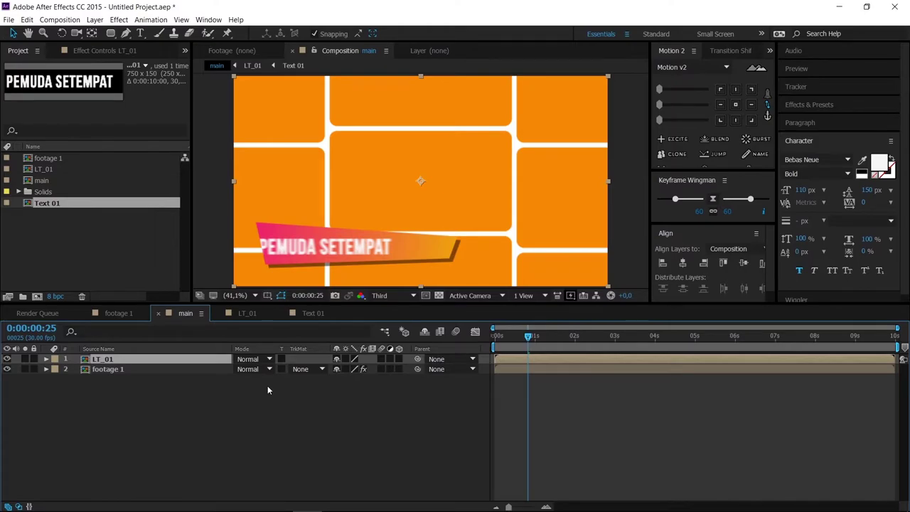
{"action": "key", "text": "space"}
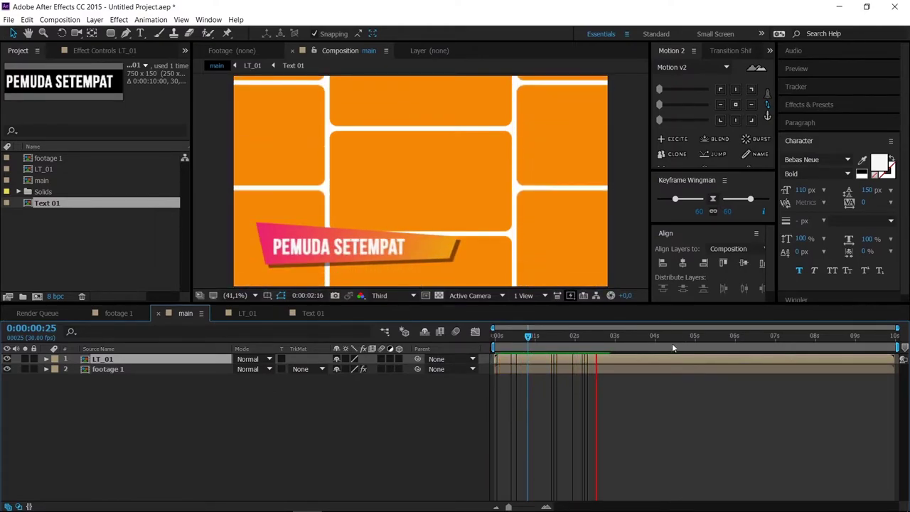
{"action": "key", "text": "space"}
{"action": "left_click", "coordinate": [574, 339]}
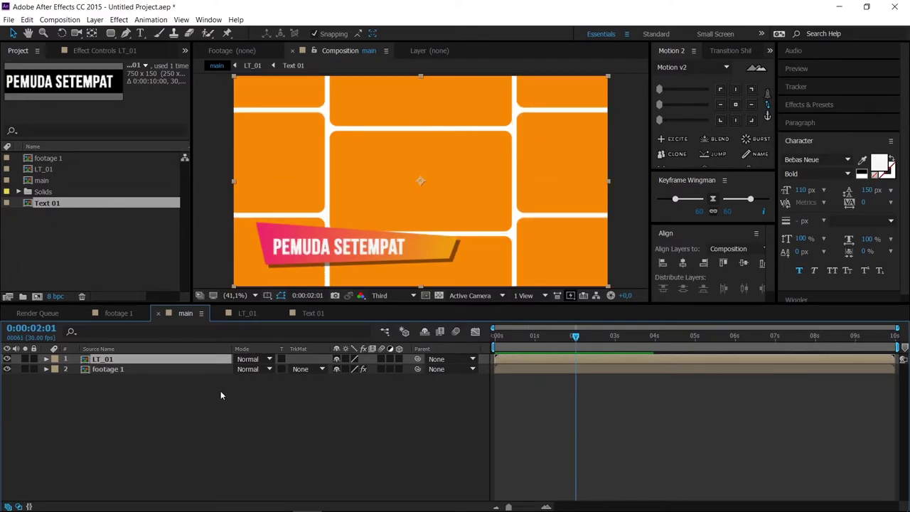
{"action": "left_click", "coordinate": [213, 424]}
{"action": "right_click", "coordinate": [213, 423]}
{"action": "left_click", "coordinate": [405, 477]}
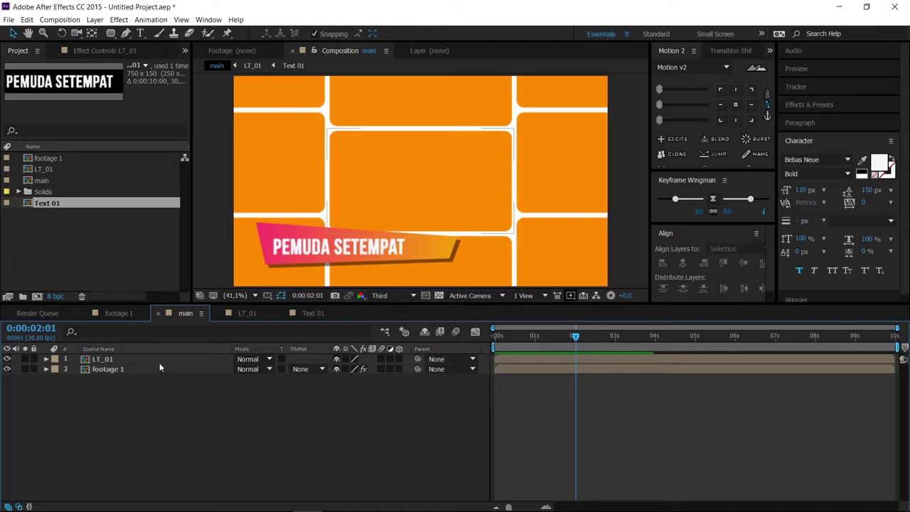
Enable motion blur for the footage 1 and LT_01 layers in the main composition and make footage 1 a 3D layer
{"action": "left_click", "coordinate": [100, 369]}
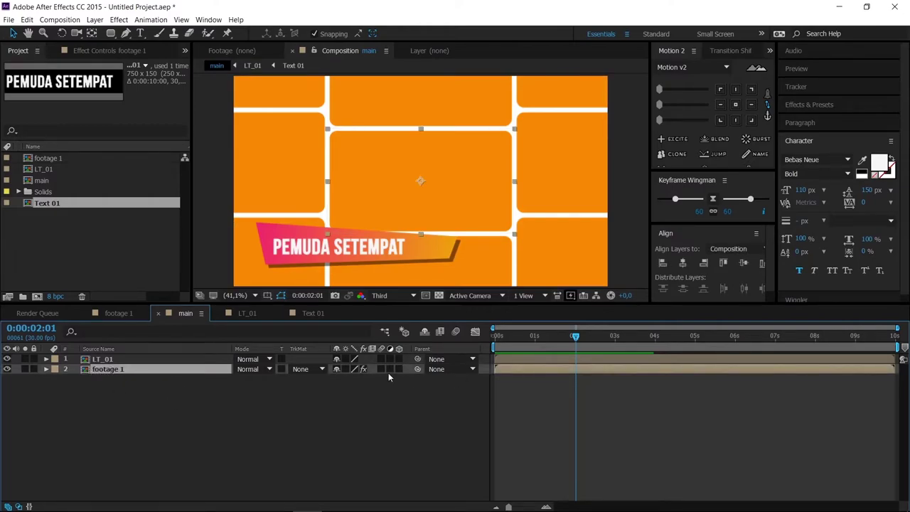
{"action": "left_click_drag", "start_coordinate": [381, 369], "coordinate": [382, 359]}
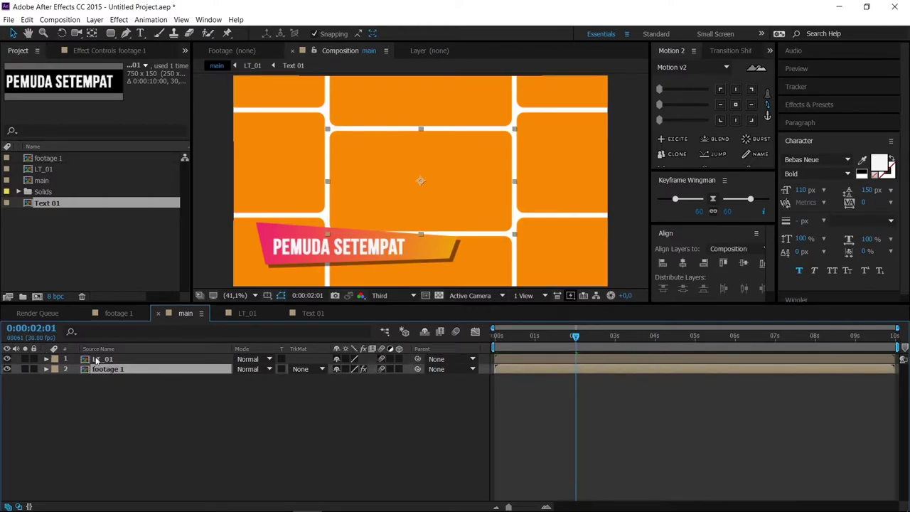
{"action": "left_click", "coordinate": [359, 409]}
{"action": "left_click", "coordinate": [99, 373]}
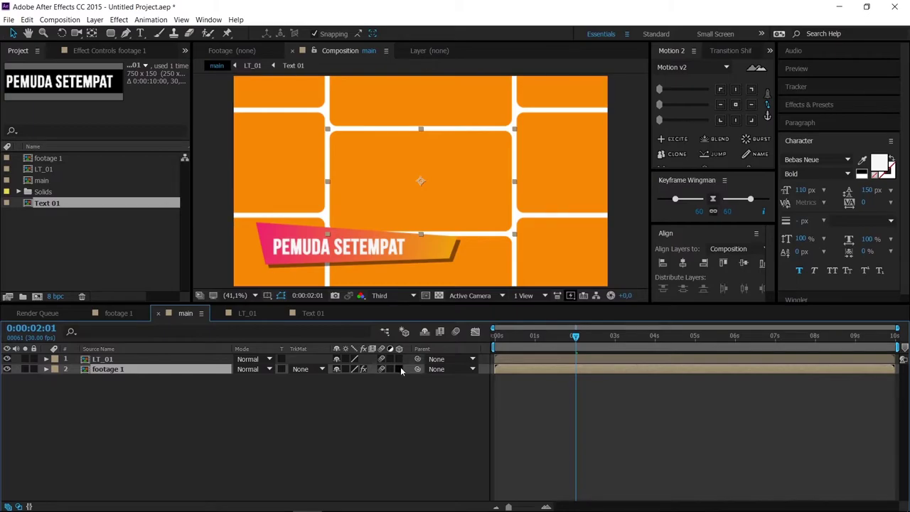
Add a new camera layer with its default settings to the main composition and activate the camera tool
{"action": "right_click", "coordinate": [302, 433]}
{"action": "mouse_move", "coordinate": [368, 337]}
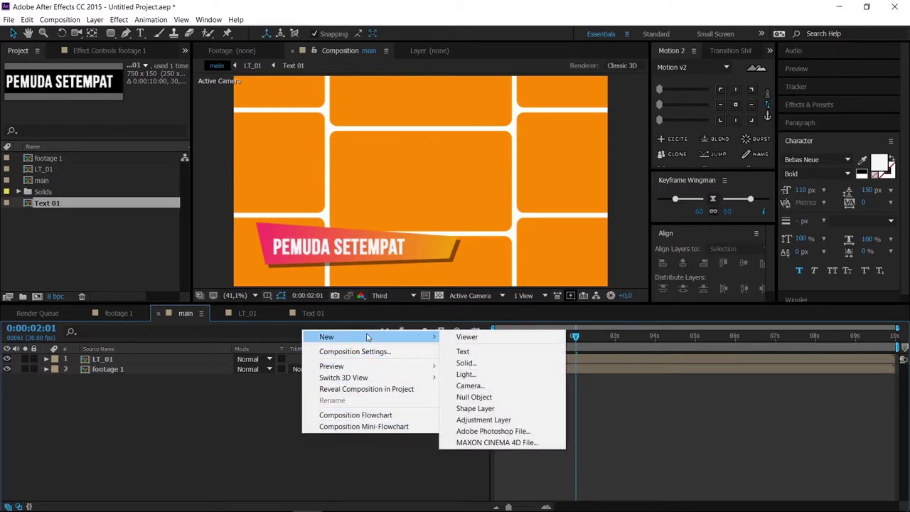
{"action": "left_click", "coordinate": [227, 448]}
{"action": "right_click", "coordinate": [277, 406]}
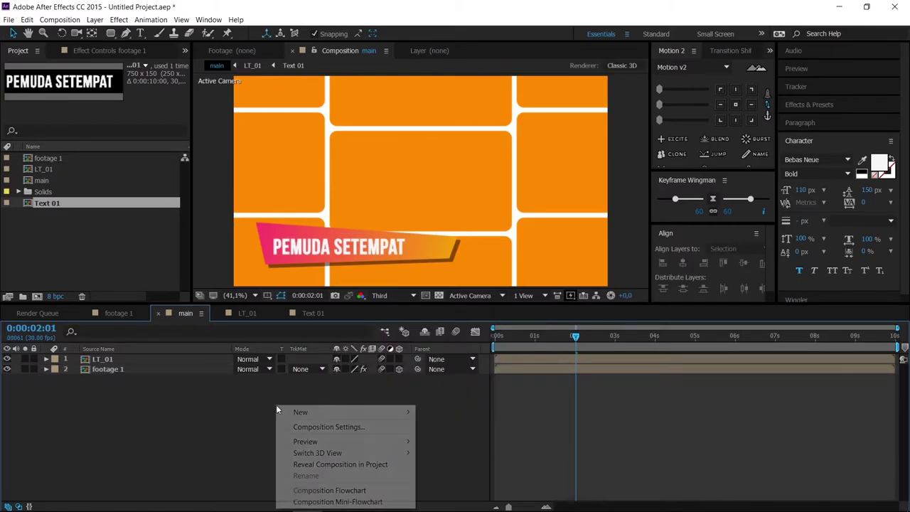
{"action": "mouse_move", "coordinate": [376, 412]}
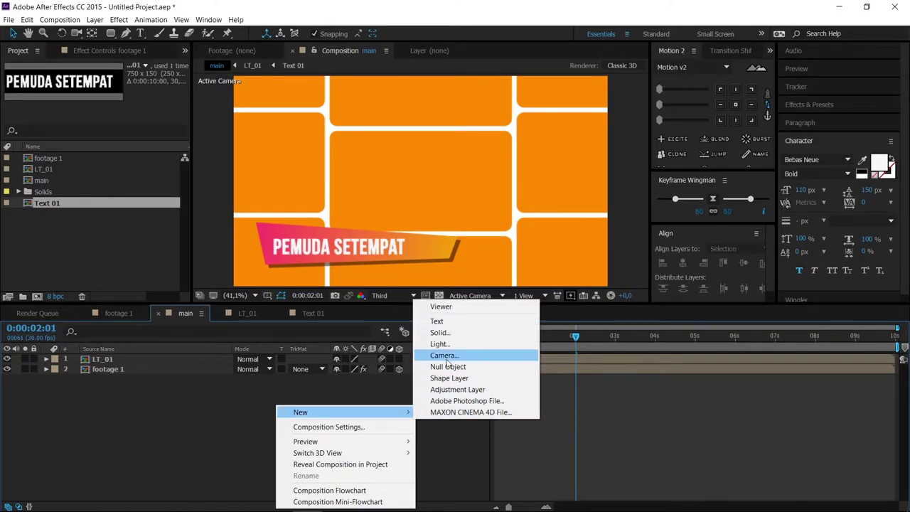
{"action": "left_click", "coordinate": [444, 356]}
{"action": "left_click", "coordinate": [352, 287]}
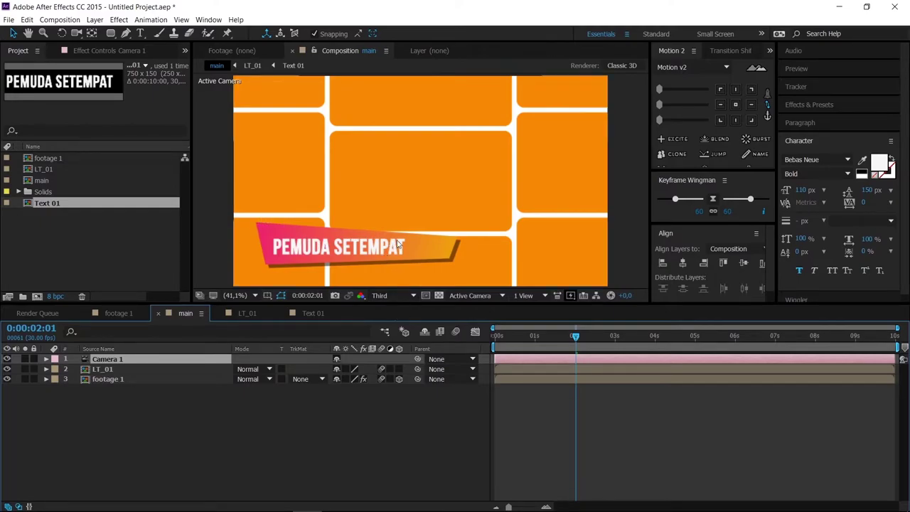
{"action": "key", "text": "c"}
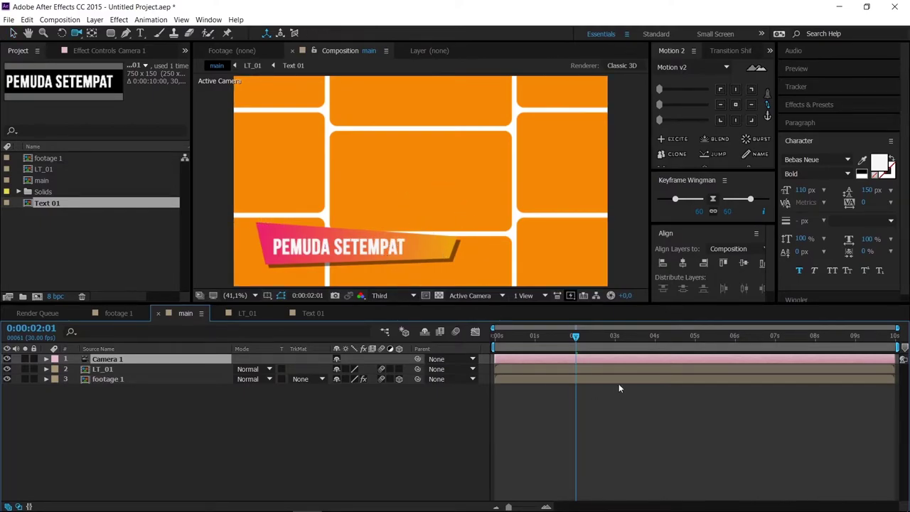
Add keyframes for Camera 1's Point of Interest, Position and Orientation at 0:00:01:00 and show only its keyframed properties
{"action": "left_click_drag", "start_coordinate": [900, 328], "coordinate": [637, 348]}
{"action": "left_click", "coordinate": [624, 337]}
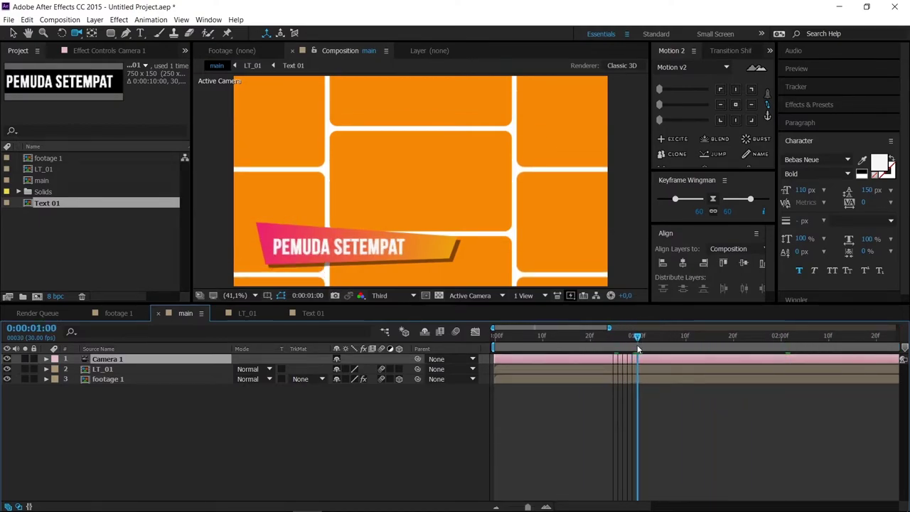
{"action": "left_click", "coordinate": [47, 359]}
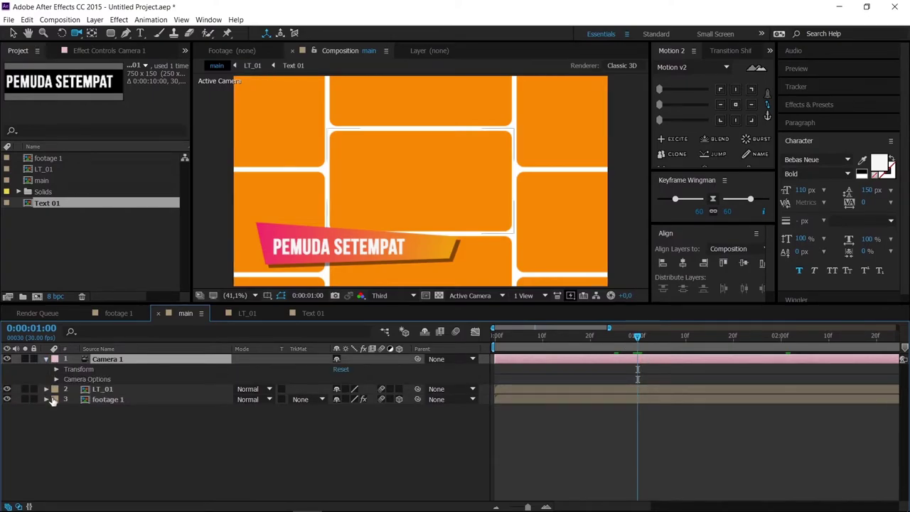
{"action": "left_click", "coordinate": [56, 369]}
{"action": "left_click", "coordinate": [75, 380]}
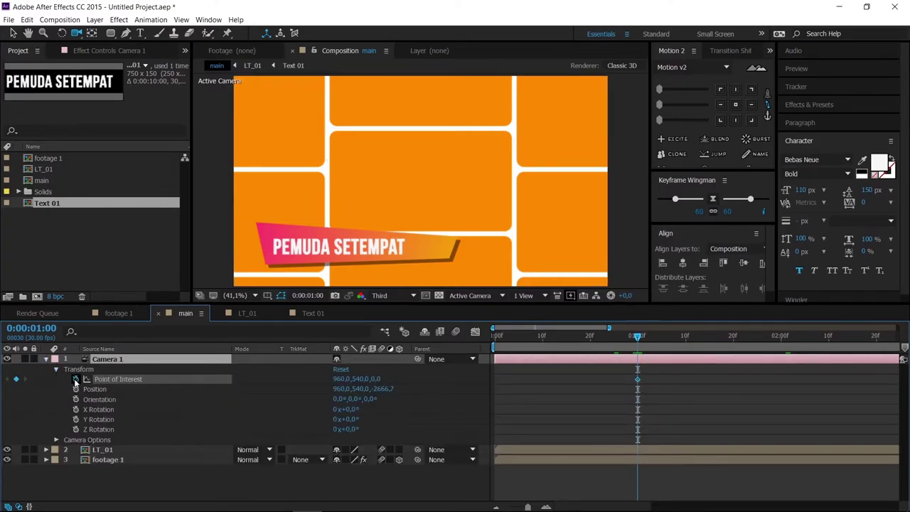
{"action": "left_click", "coordinate": [76, 389]}
{"action": "left_click", "coordinate": [75, 400]}
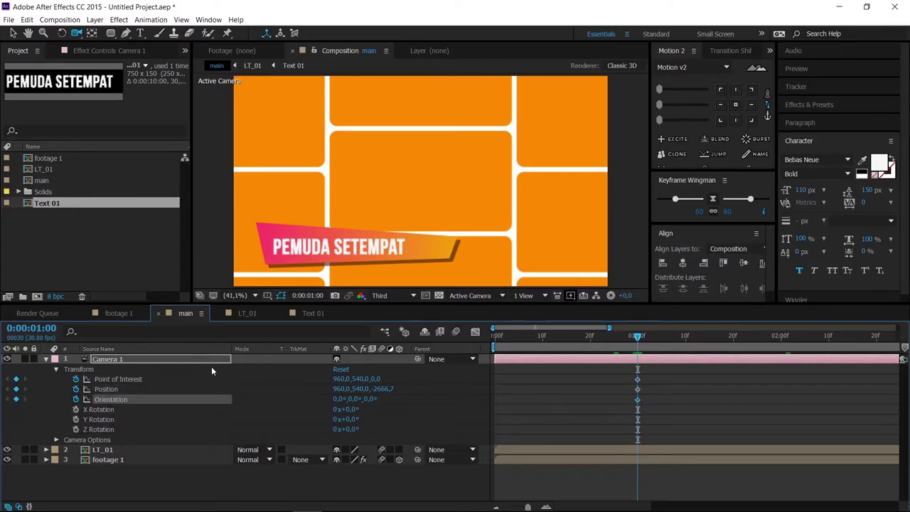
{"action": "key", "text": "u"}
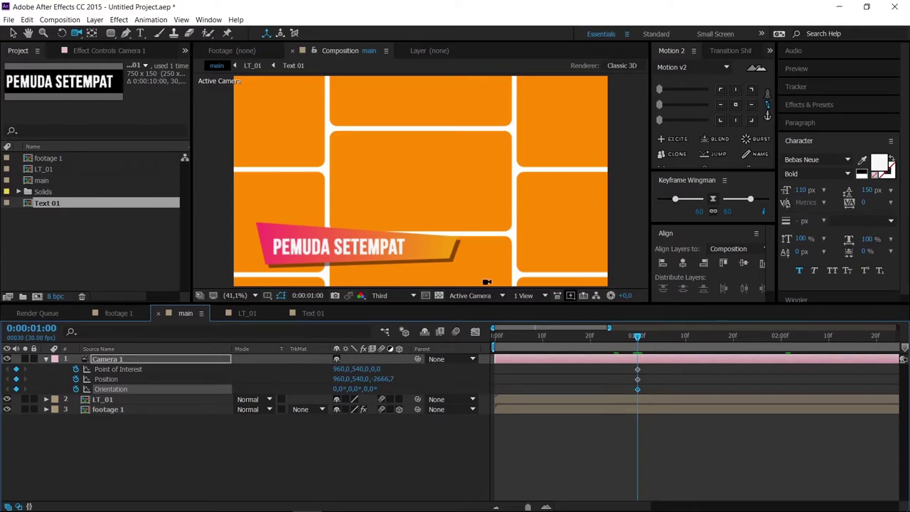
At the first frame, pull Camera 1 back to a Z position of about -5109 and add Point of Interest and Orientation keyframes
{"action": "key", "text": "Home"}
{"action": "left_click_drag", "start_coordinate": [406, 190], "coordinate": [427, 229]}
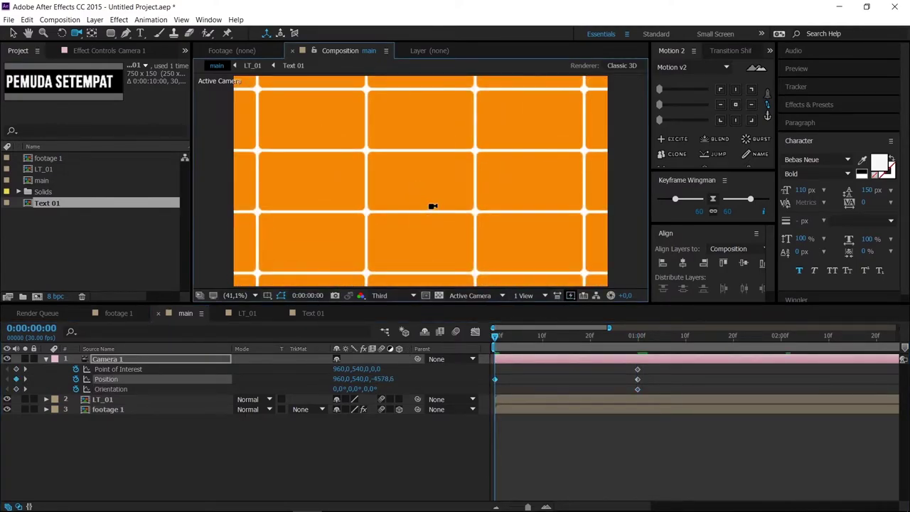
{"action": "left_click_drag", "start_coordinate": [350, 194], "coordinate": [384, 199]}
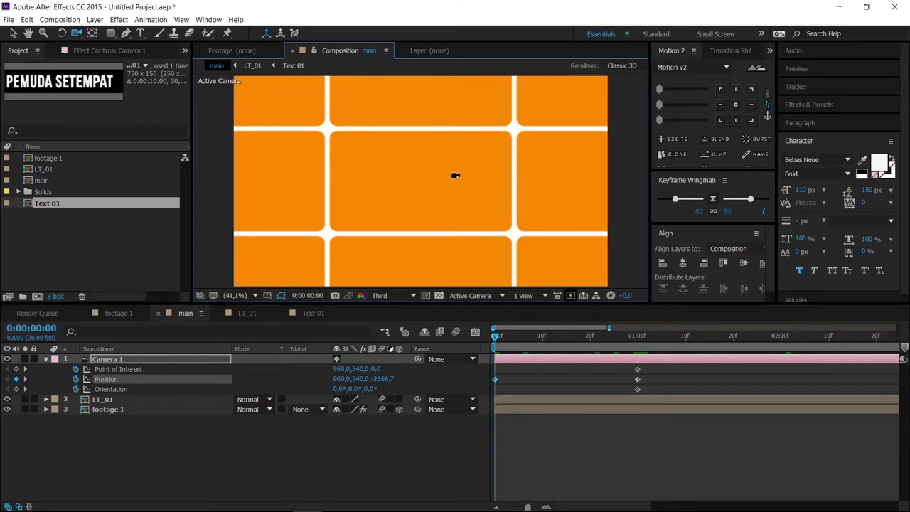
{"action": "left_click_drag", "start_coordinate": [425, 156], "coordinate": [396, 364]}
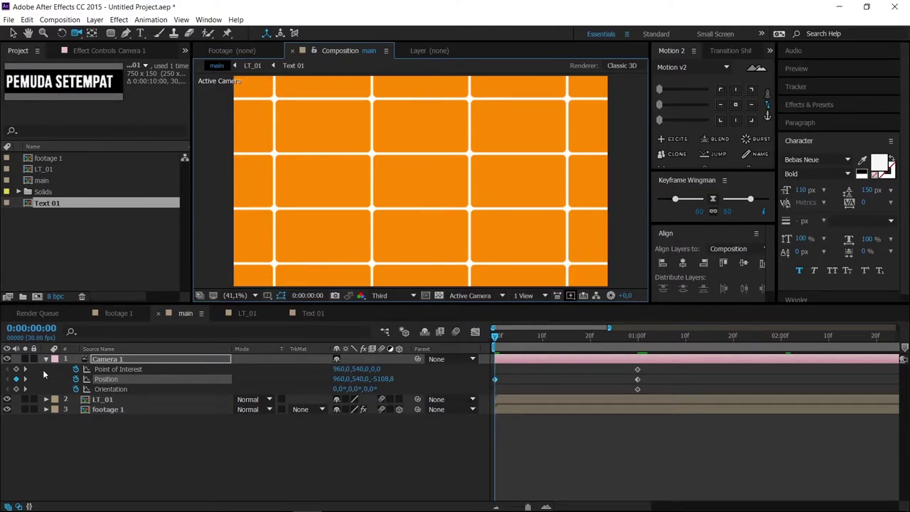
{"action": "left_click", "coordinate": [19, 369]}
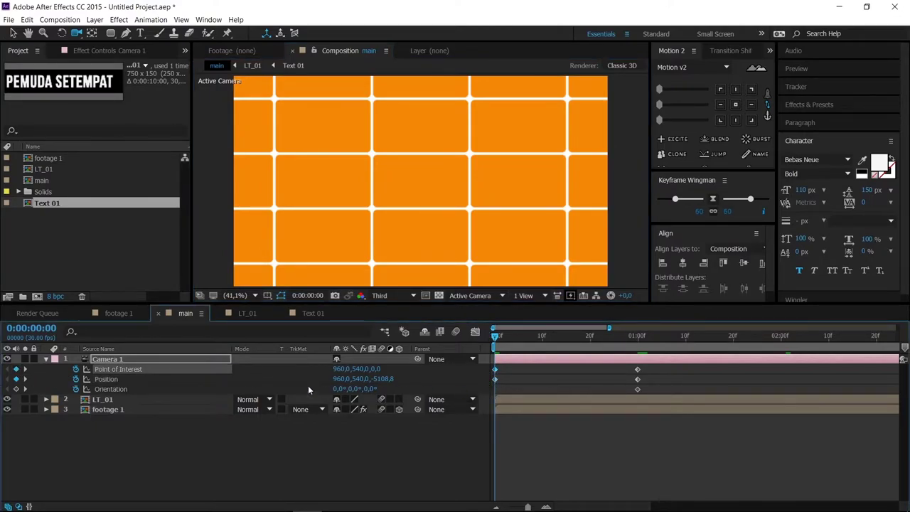
{"action": "left_click", "coordinate": [15, 389]}
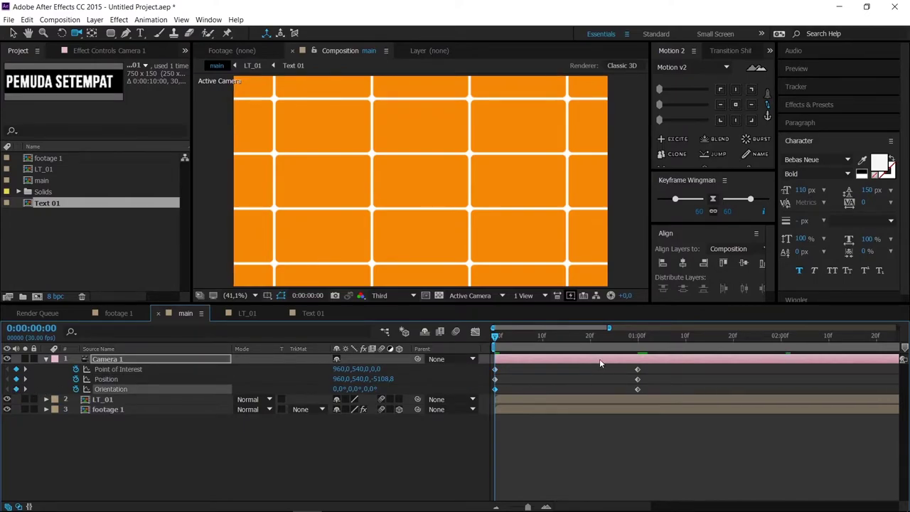
Ease all Camera 1 keyframes with Keyframe Wingman at 60 in and out, and enable motion blur for the main composition
{"action": "left_click_drag", "start_coordinate": [654, 372], "coordinate": [478, 409]}
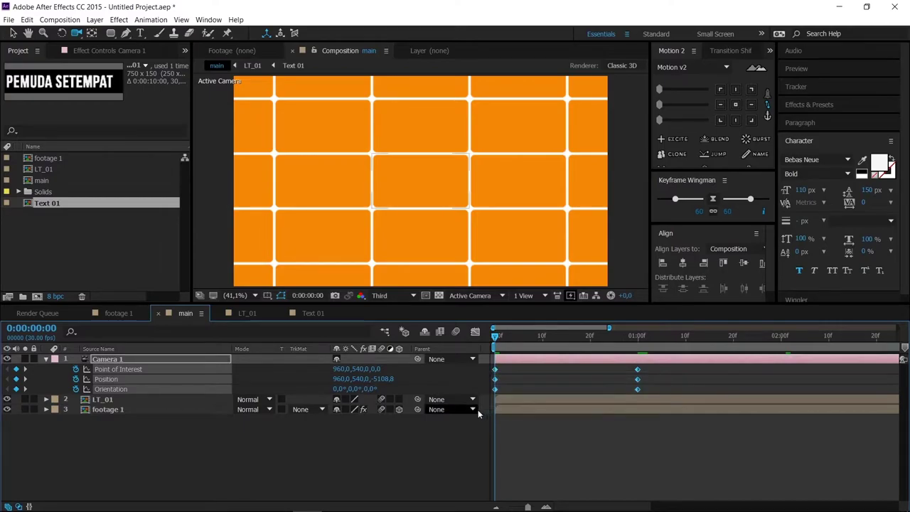
{"action": "left_click_drag", "start_coordinate": [674, 202], "coordinate": [676, 203]}
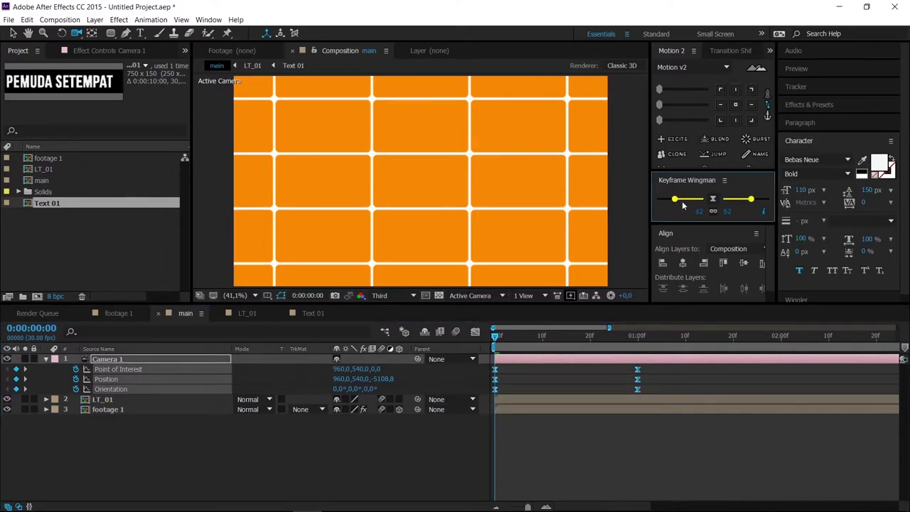
{"action": "type", "text": "60"}
{"action": "key", "text": "Return"}
{"action": "left_click", "coordinate": [456, 333]}
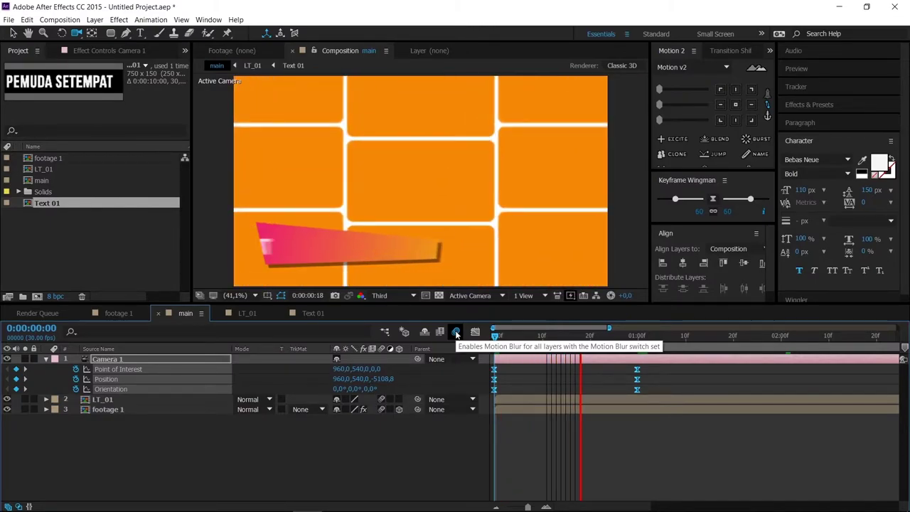
At 0:00:01:00, set Camera 1's Z orientation to 3° and move it in to a Z position of about -1504, previewing the motion
{"action": "left_click_drag", "start_coordinate": [623, 340], "coordinate": [638, 342]}
{"action": "left_click", "coordinate": [661, 362]}
{"action": "left_click", "coordinate": [662, 362]}
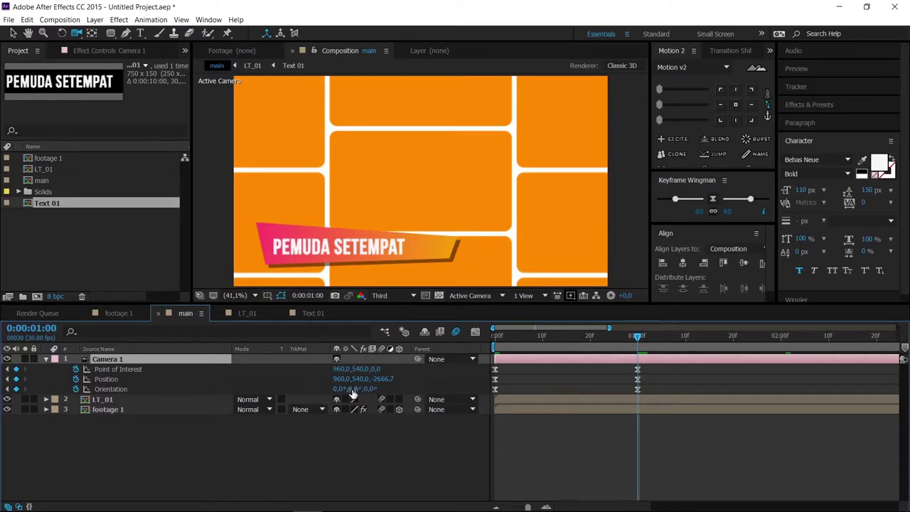
{"action": "left_click", "coordinate": [376, 393]}
{"action": "key", "text": "Return"}
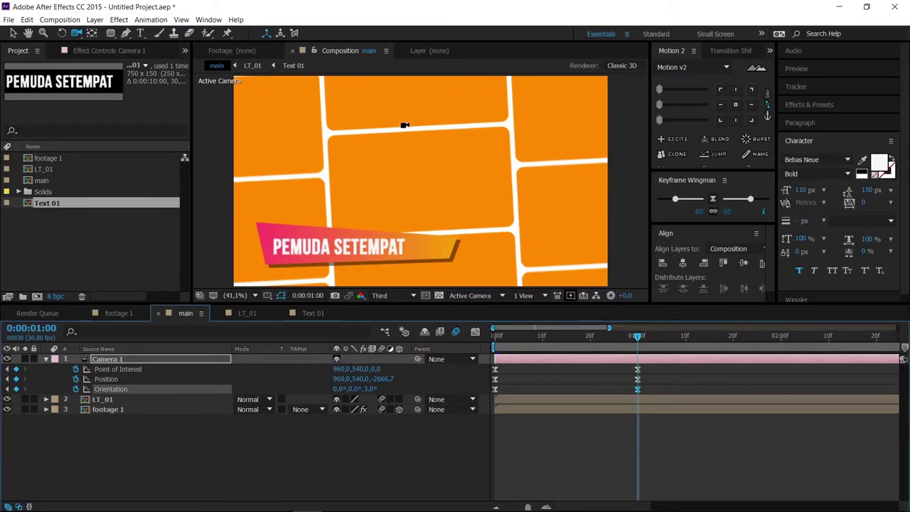
{"action": "left_click_drag", "start_coordinate": [424, 175], "coordinate": [423, 62]}
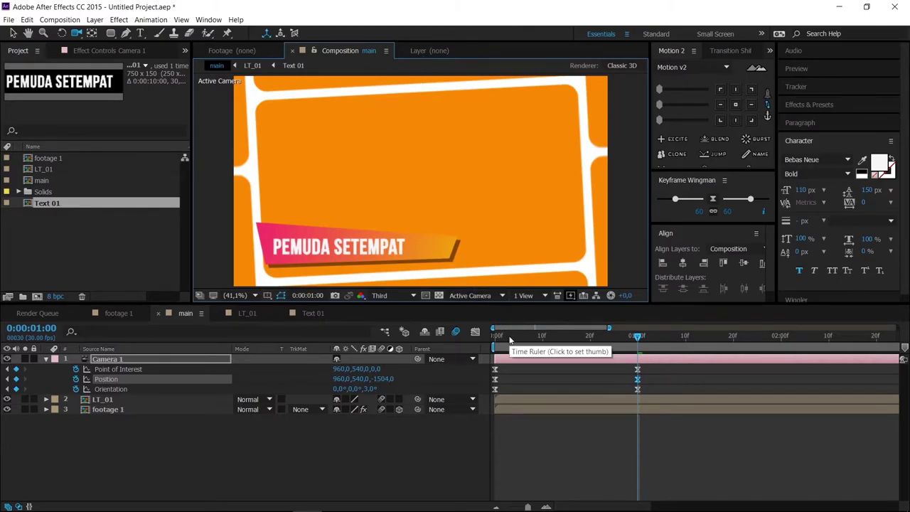
{"action": "key", "text": "space"}
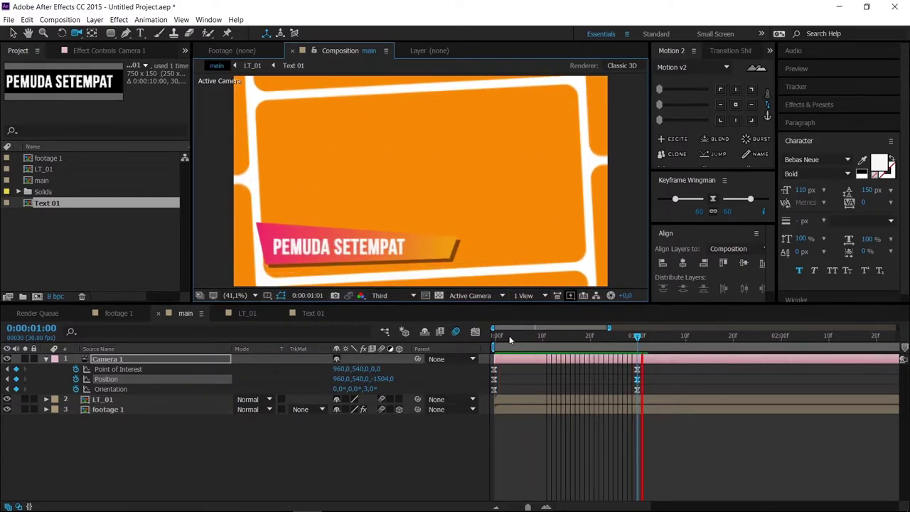
Shift the LT_01 layer to start at 0:00:01:00, preview the main composition and go to 0:00:02:04
{"action": "left_click_drag", "start_coordinate": [557, 338], "coordinate": [638, 339]}
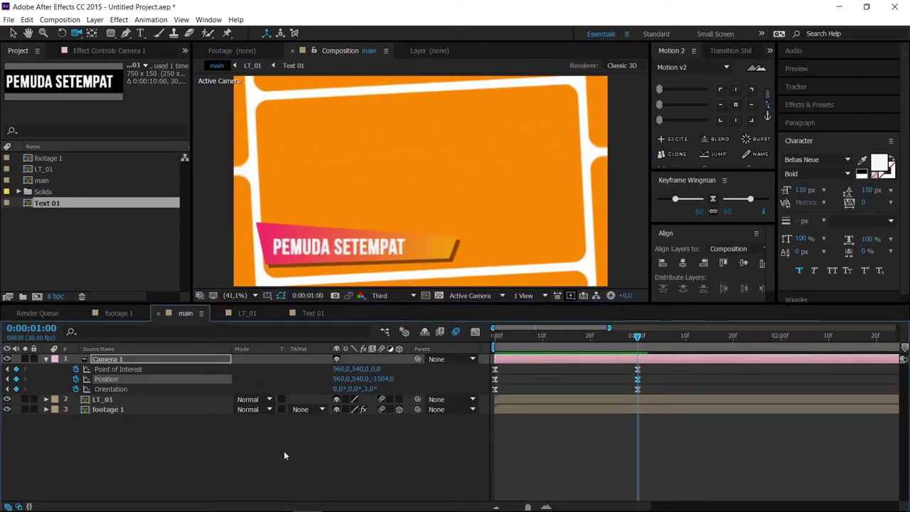
{"action": "left_click", "coordinate": [126, 402]}
{"action": "left_click_drag", "start_coordinate": [525, 399], "coordinate": [658, 402]}
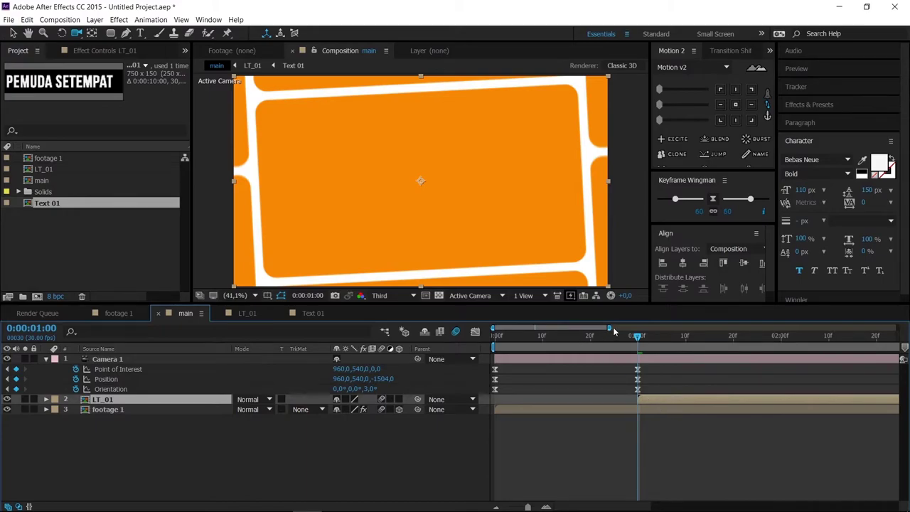
{"action": "left_click_drag", "start_coordinate": [612, 327], "coordinate": [817, 326]}
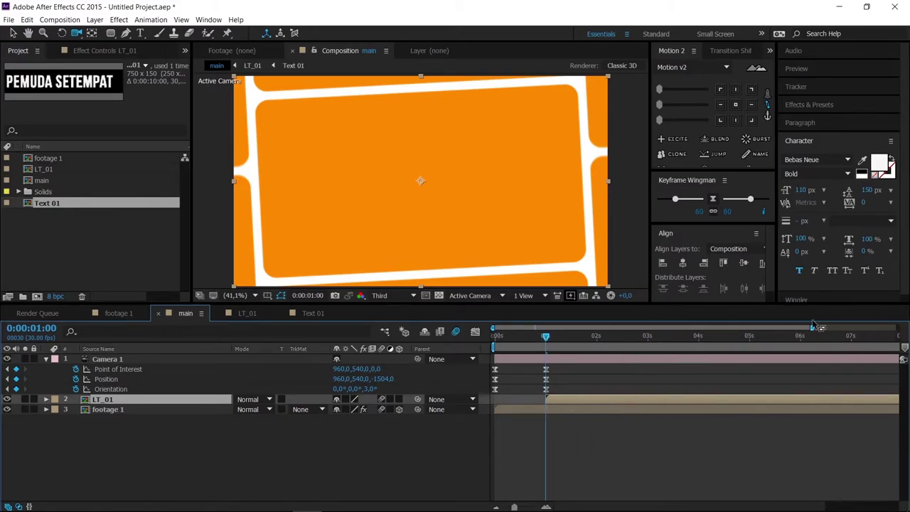
{"action": "key", "text": "space"}
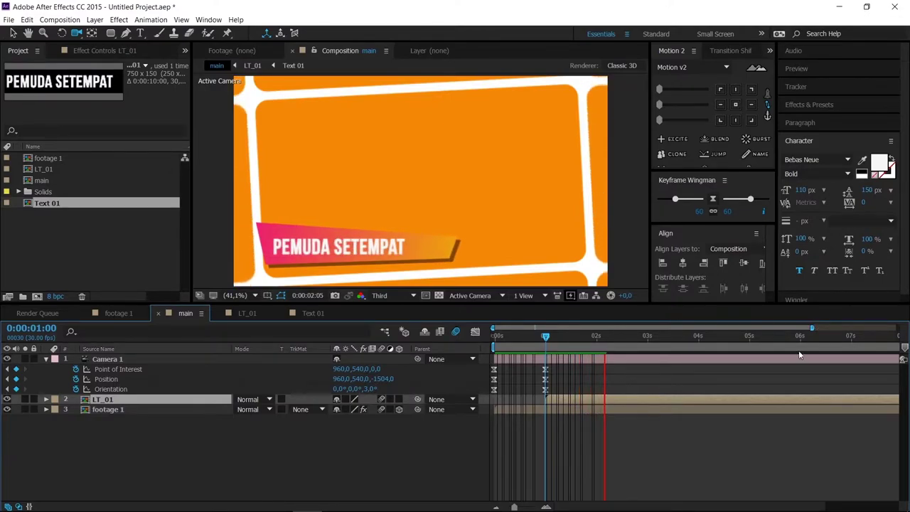
{"action": "left_click_drag", "start_coordinate": [548, 337], "coordinate": [603, 339]}
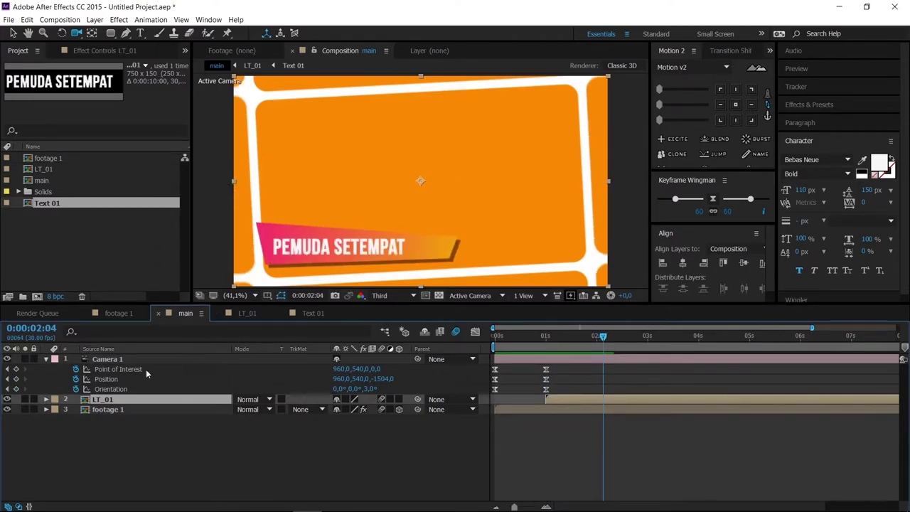
{"action": "left_click", "coordinate": [46, 359]}
Pre-compose all three layers of the LT_01 composition as "sub LT 01" and go to 0:00:01:14
{"action": "left_click", "coordinate": [228, 314]}
{"action": "left_click", "coordinate": [46, 369]}
{"action": "left_click_drag", "start_coordinate": [131, 411], "coordinate": [112, 353]}
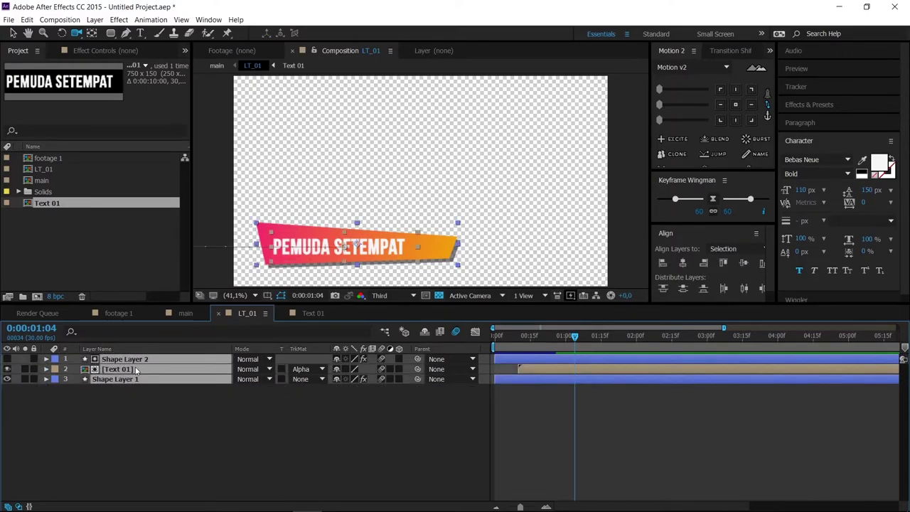
{"action": "key", "text": "ctrl+shift+c"}
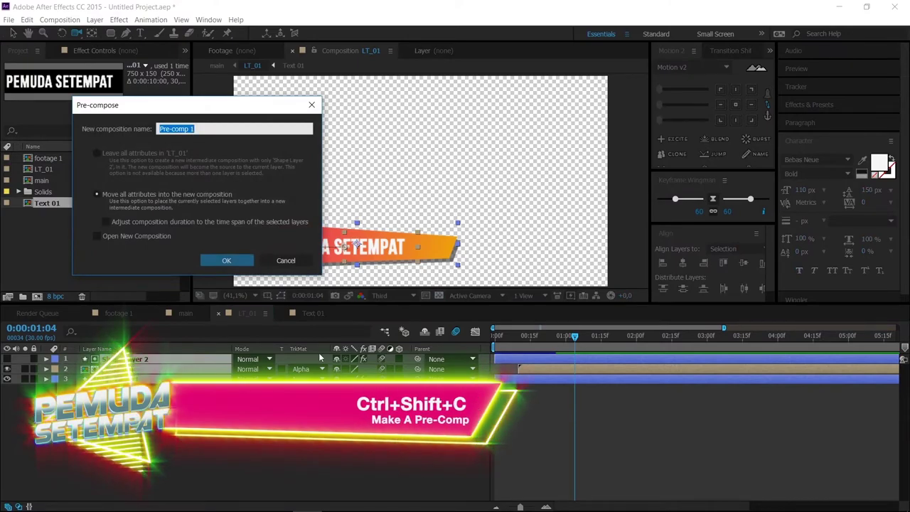
{"action": "type", "text": "sub LT 01"}
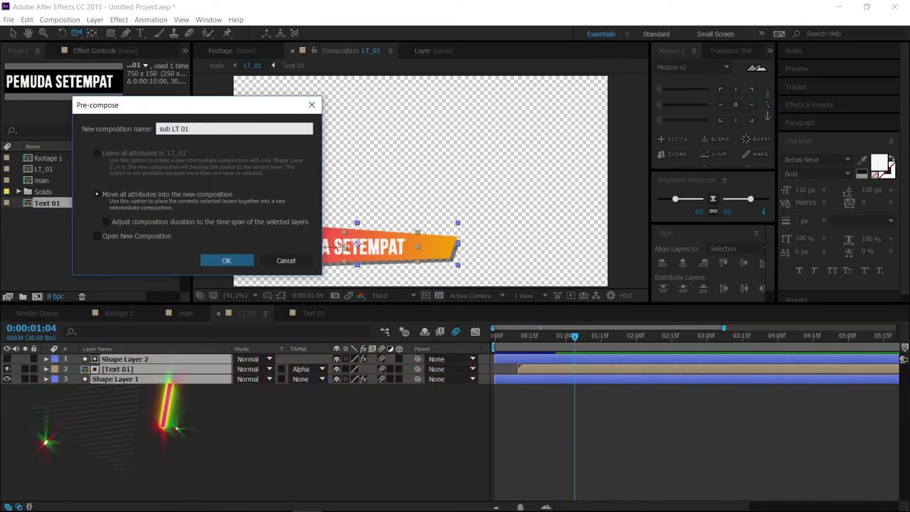
{"action": "key", "text": "Return"}
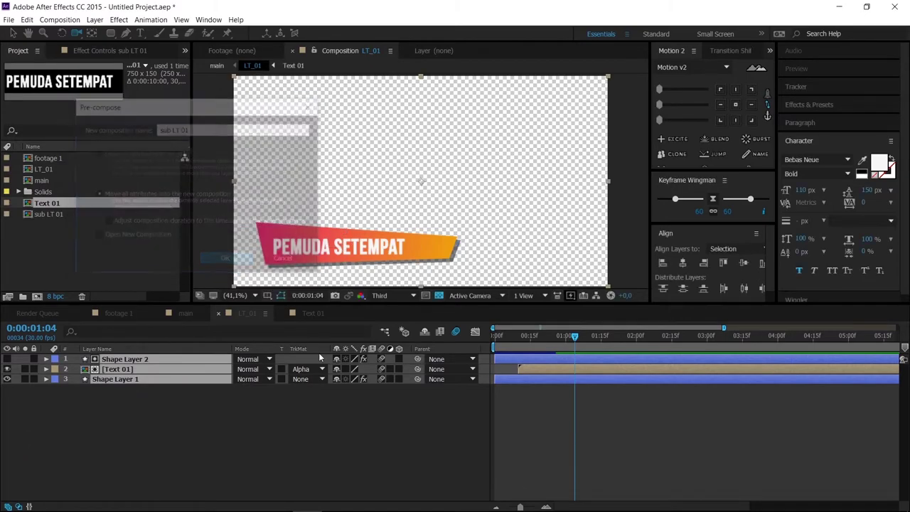
{"action": "left_click_drag", "start_coordinate": [574, 334], "coordinate": [597, 334]}
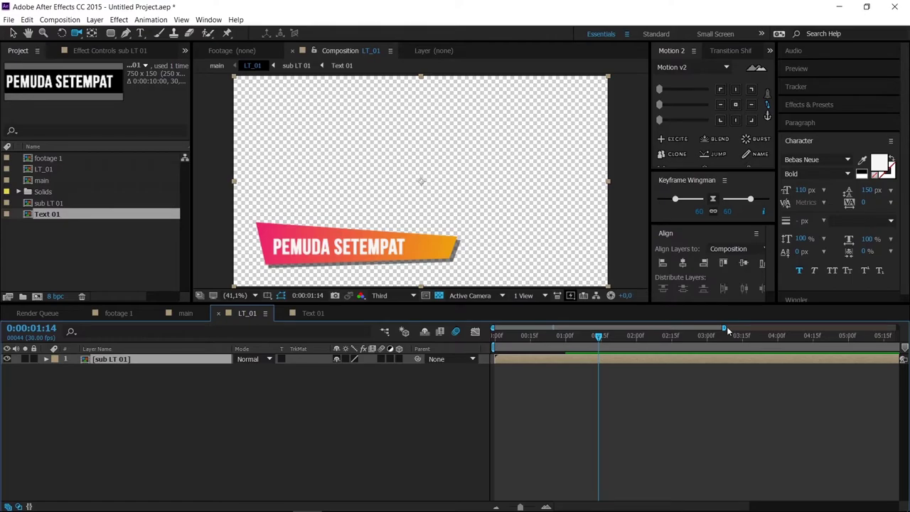
Enable time remapping on the sub LT 01 layer and add a Time Remap keyframe at 0:00:02:00
{"action": "left_click_drag", "start_coordinate": [728, 326], "coordinate": [709, 327]}
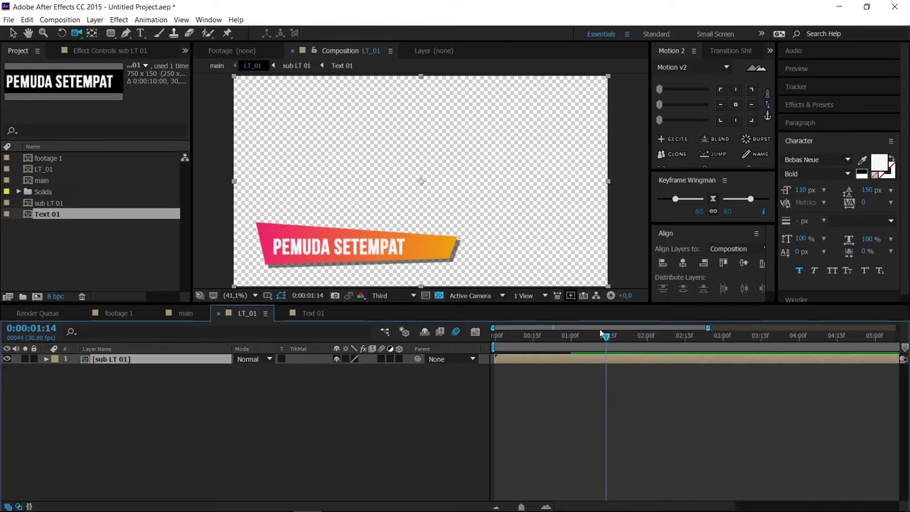
{"action": "mouse_move", "coordinate": [562, 337]}
{"action": "left_mouse_down"}
{"action": "mouse_move", "coordinate": [506, 337]}
{"action": "mouse_move", "coordinate": [650, 358]}
{"action": "mouse_move", "coordinate": [646, 352]}
{"action": "left_mouse_up"}
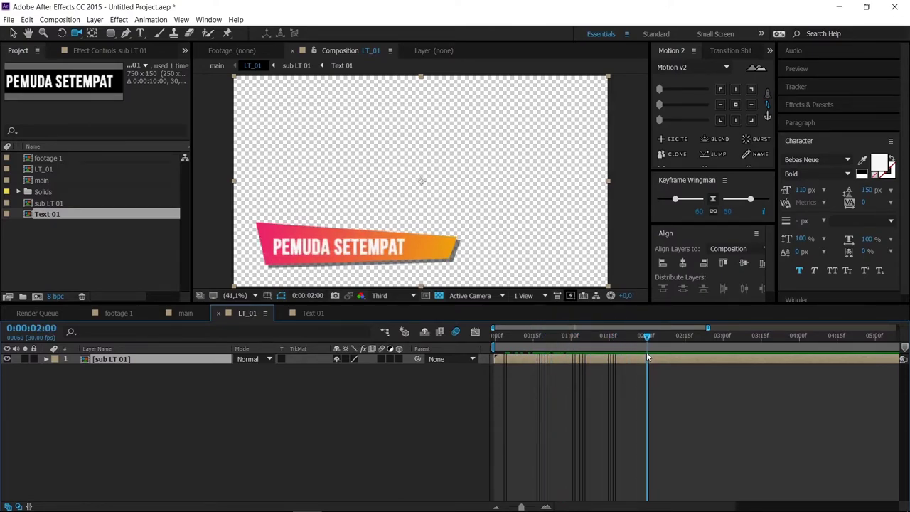
{"action": "right_click", "coordinate": [126, 365]}
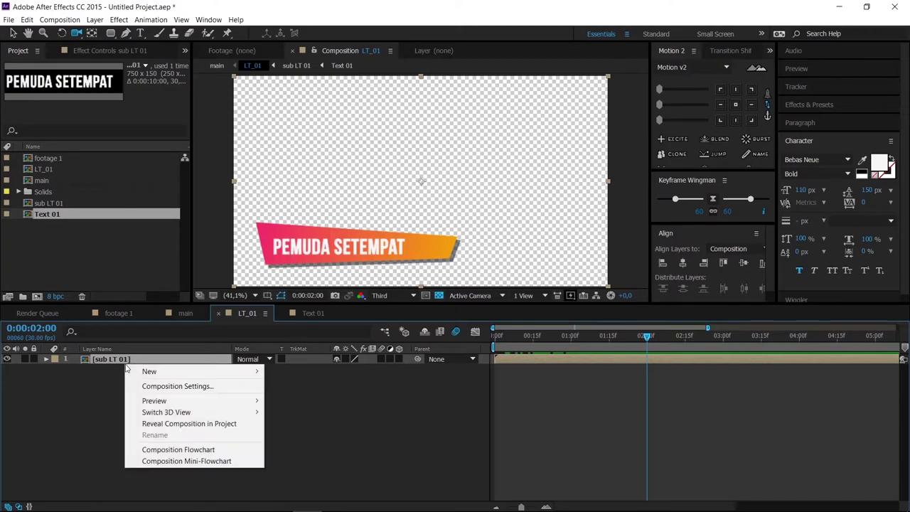
{"action": "right_click", "coordinate": [123, 362]}
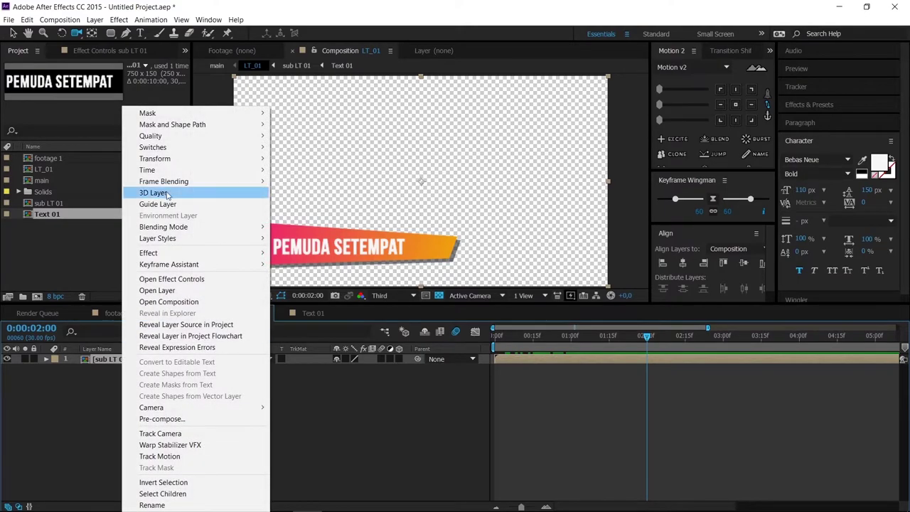
{"action": "mouse_move", "coordinate": [188, 173]}
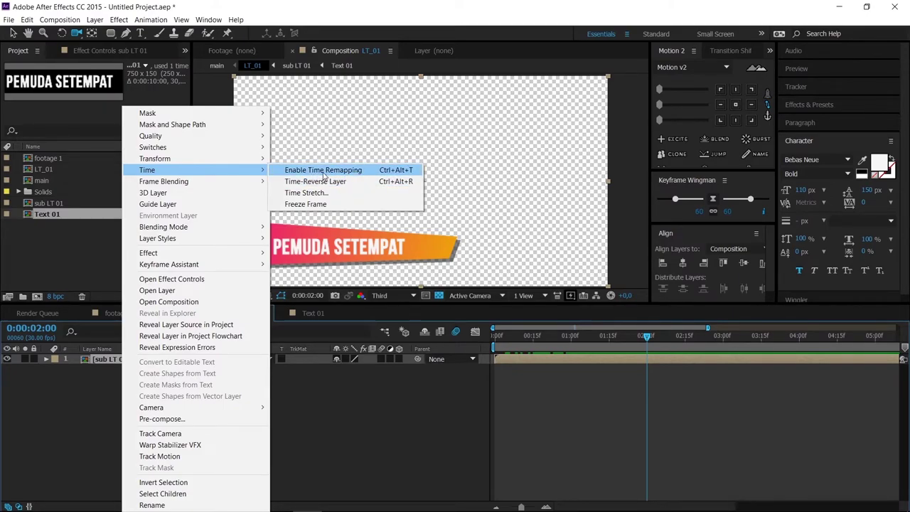
{"action": "left_click", "coordinate": [324, 176]}
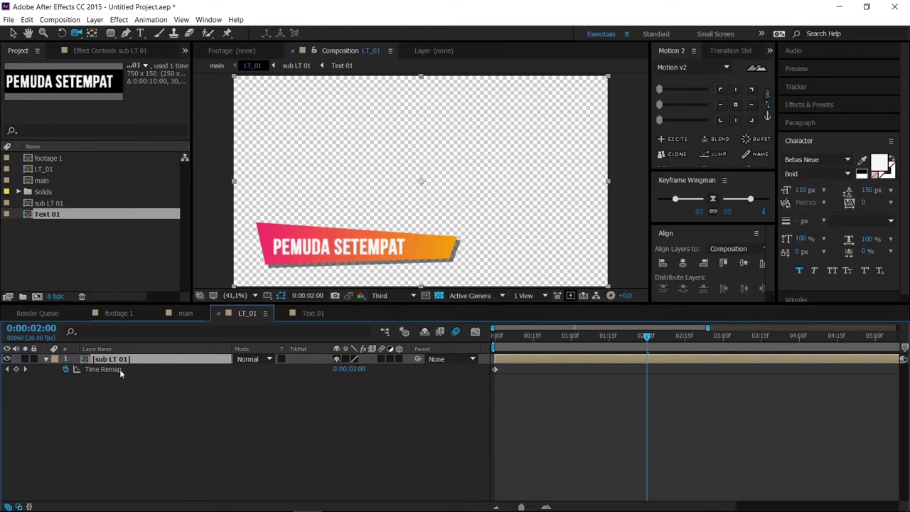
{"action": "left_click", "coordinate": [16, 369]}
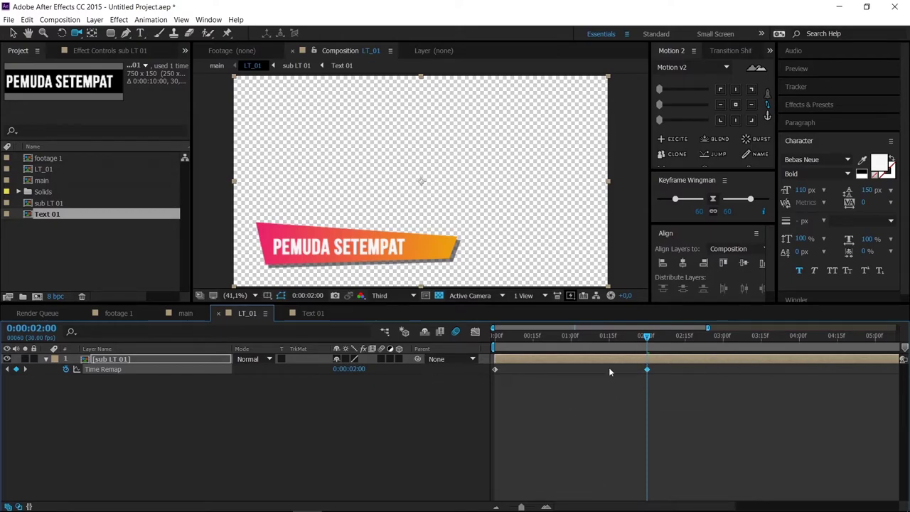
At 0:00:04:00, set the sub LT 01 layer's Time Remap value to 0 so the animation plays back in reverse
{"action": "left_click_drag", "start_coordinate": [616, 345], "coordinate": [801, 354]}
{"action": "left_click", "coordinate": [351, 370]}
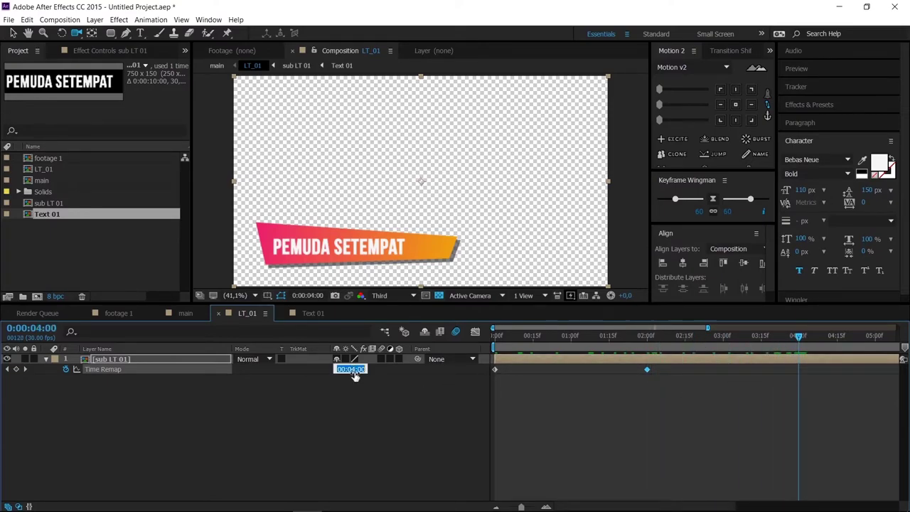
{"action": "type", "text": "0"}
{"action": "key", "text": "Return"}
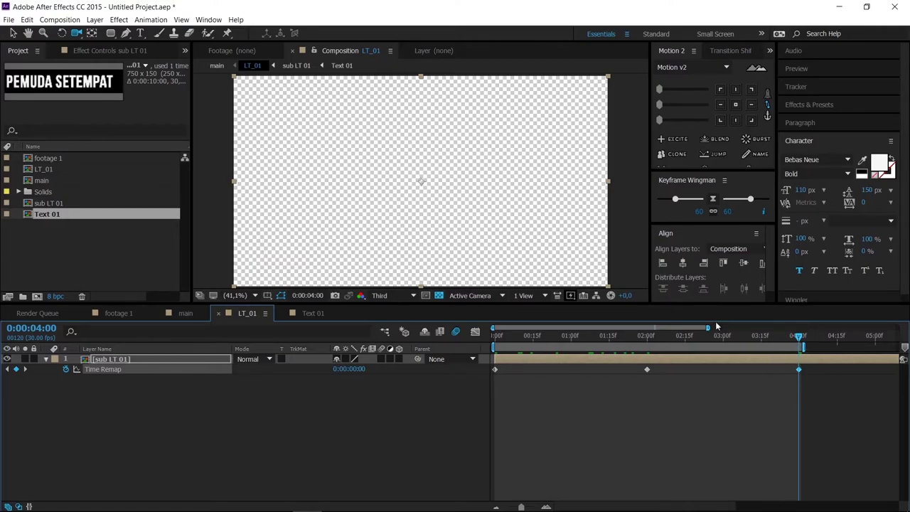
Trim the LT_01 composition to a work area ending around 0:00:04:00 and preview the lower third's in and out animation
{"action": "left_click_drag", "start_coordinate": [709, 327], "coordinate": [745, 327]}
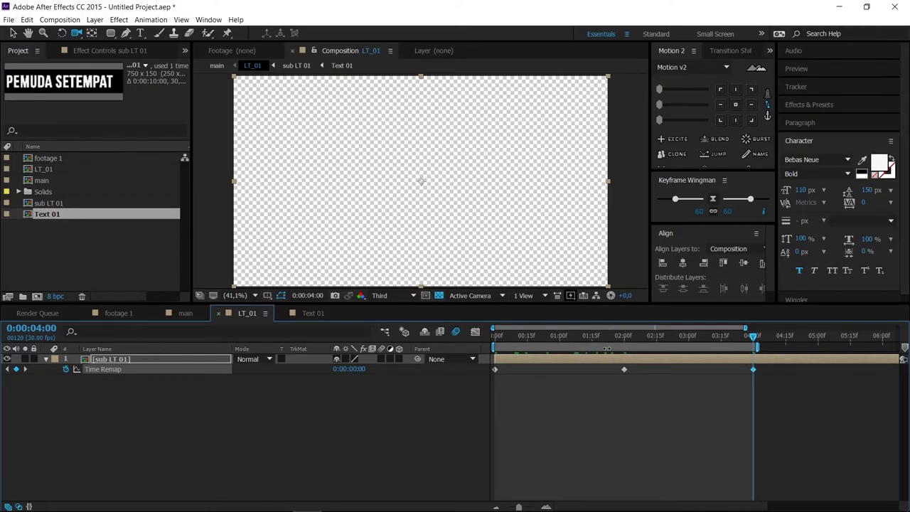
{"action": "mouse_move", "coordinate": [754, 335]}
{"action": "left_mouse_down"}
{"action": "mouse_move", "coordinate": [737, 338]}
{"action": "mouse_move", "coordinate": [753, 337]}
{"action": "left_mouse_up"}
{"action": "right_click", "coordinate": [703, 349]}
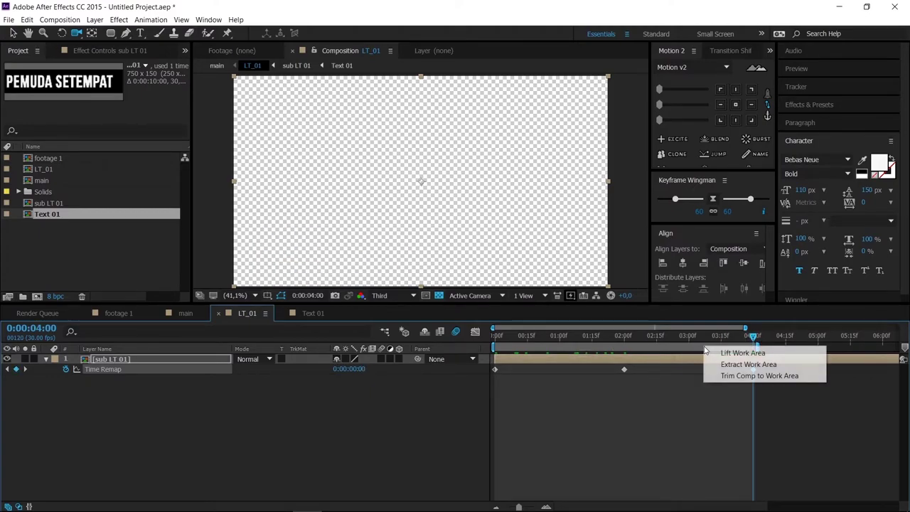
{"action": "left_click", "coordinate": [739, 377]}
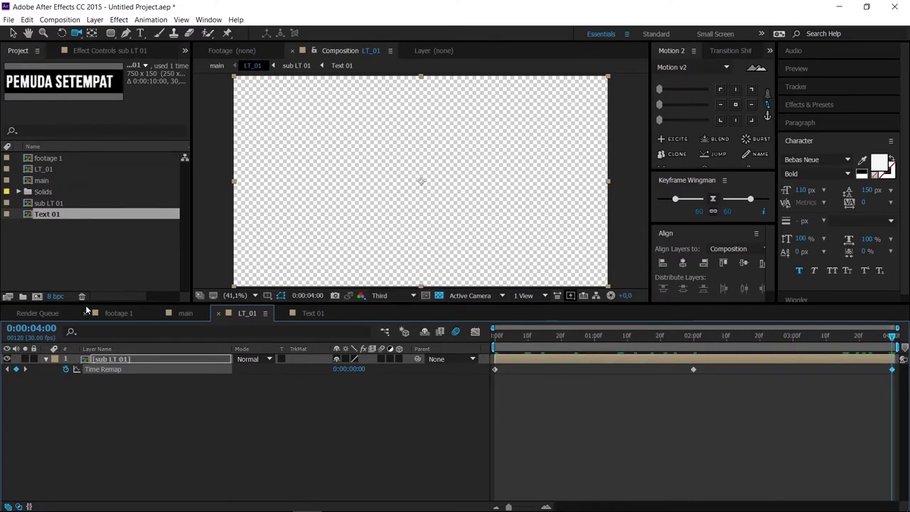
{"action": "left_click_drag", "start_coordinate": [527, 336], "coordinate": [772, 340]}
{"action": "key", "text": "space"}
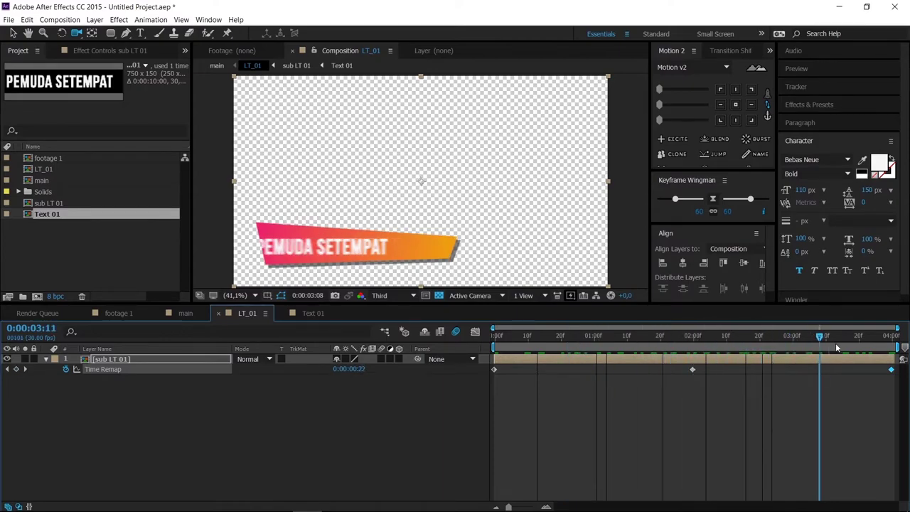
In the main composition, scrub through the lower third and go to the LT_01 layer's end at 0:00:05:00
{"action": "left_click", "coordinate": [185, 317]}
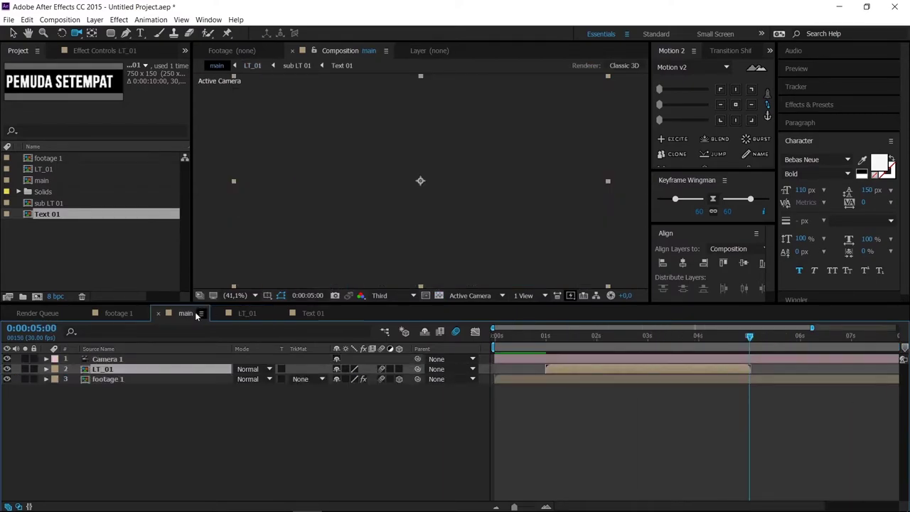
{"action": "left_click_drag", "start_coordinate": [564, 345], "coordinate": [746, 359]}
{"action": "key", "text": "alt+bracketright"}
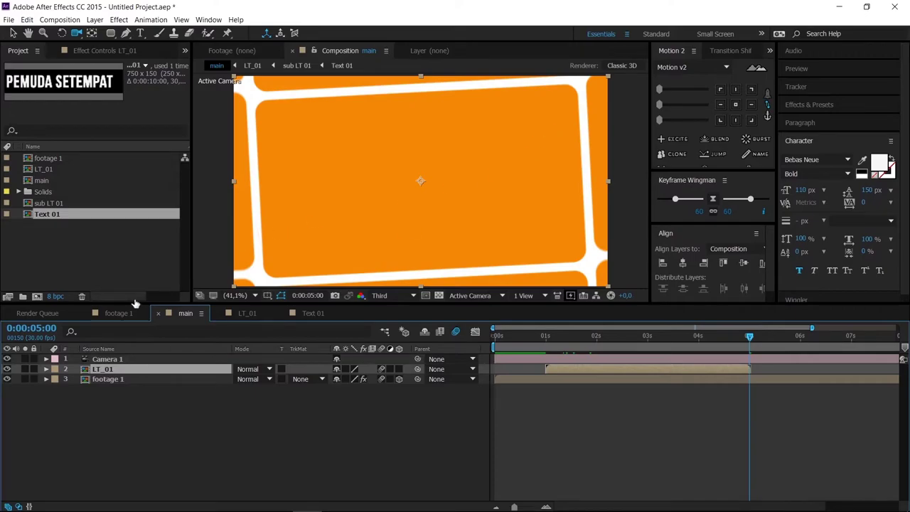
Duplicate the footage 1 composition in the project and open the copy, footage 2
{"action": "left_click", "coordinate": [109, 391]}
{"action": "left_click", "coordinate": [57, 279]}
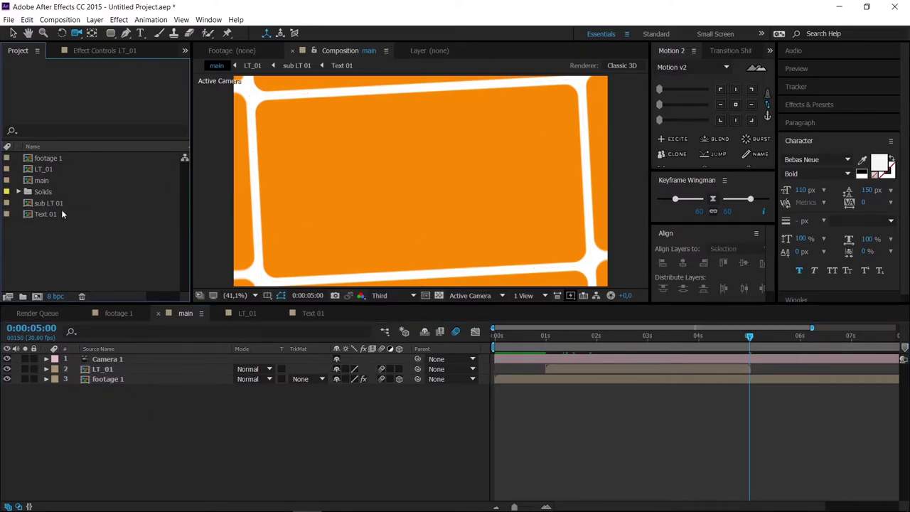
{"action": "left_click", "coordinate": [53, 160]}
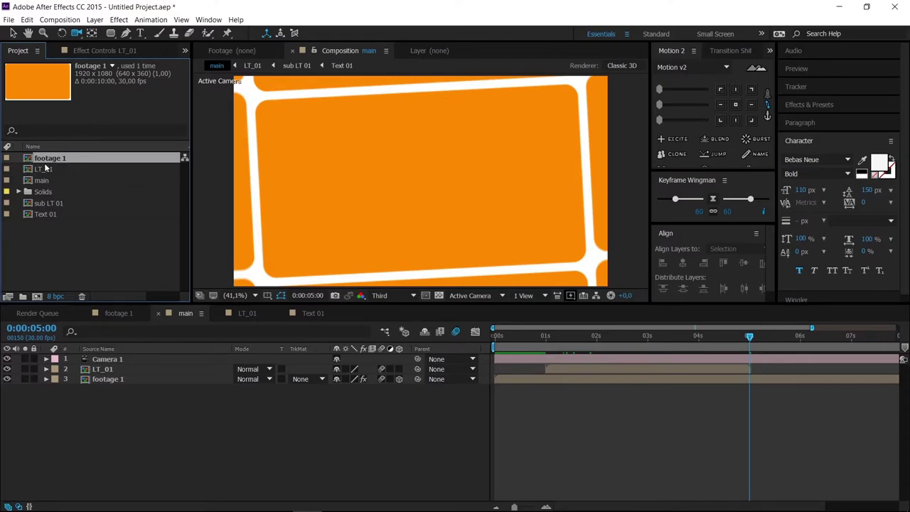
{"action": "key", "text": "ctrl+d"}
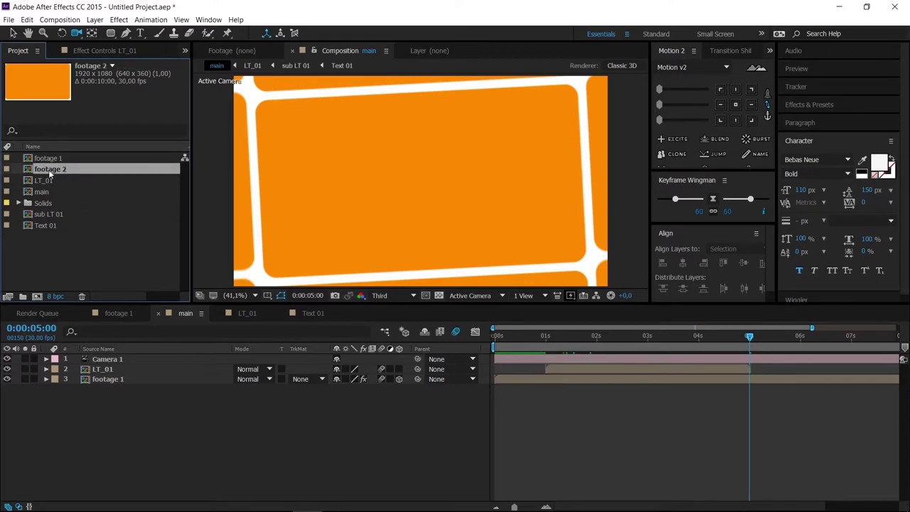
{"action": "double_click", "coordinate": [50, 171]}
Delete the Orange Solid 1 layer from the footage 2 composition
{"action": "left_click", "coordinate": [133, 379]}
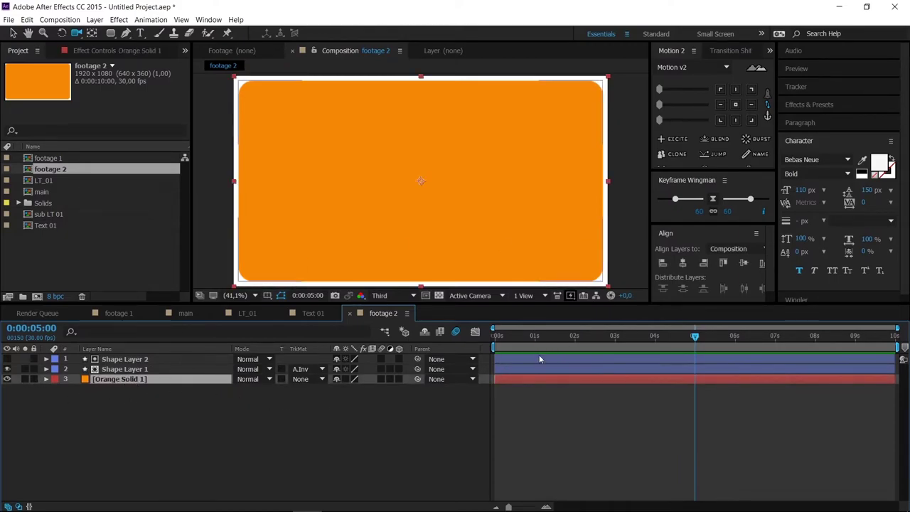
{"action": "left_click", "coordinate": [123, 396]}
{"action": "left_click", "coordinate": [124, 379]}
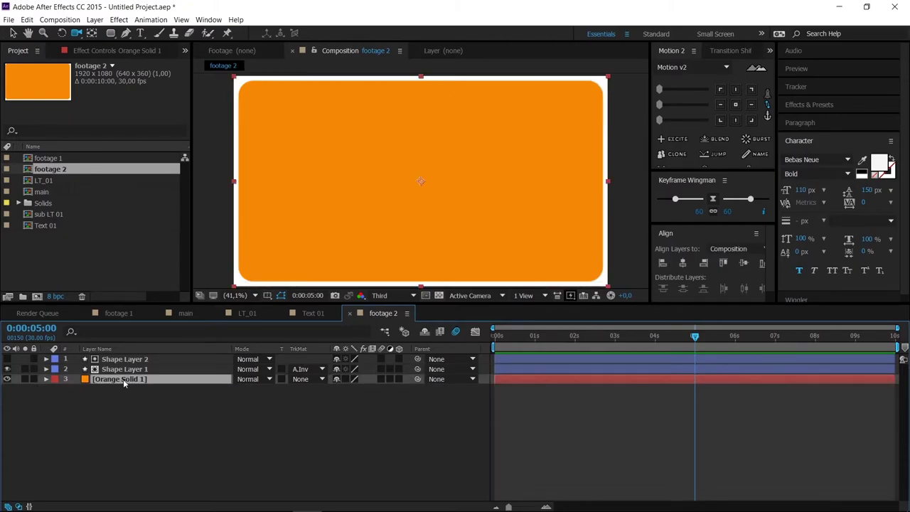
{"action": "key", "text": "Delete"}
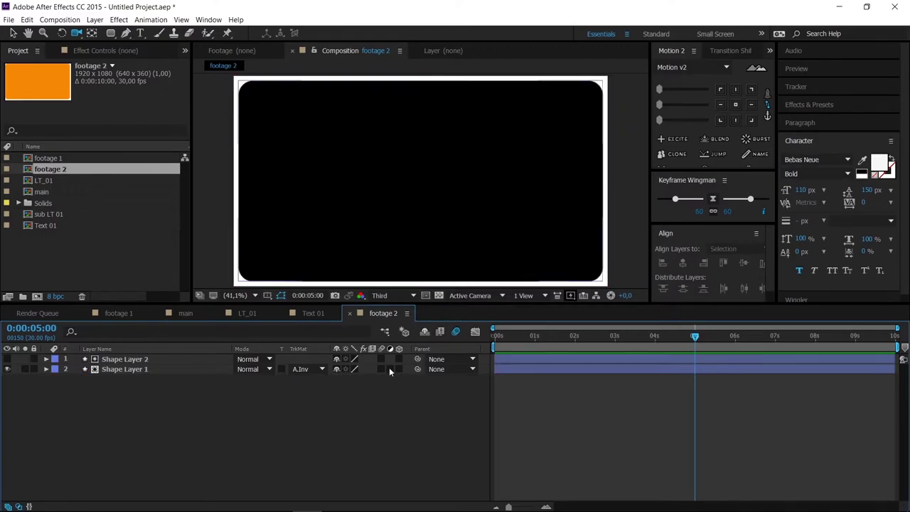
Create a 1920 x 1080 px turquoise solid in footage 2, place it below Shape Layer 1 and return to the Selection tool
{"action": "key", "text": "ctrl+y"}
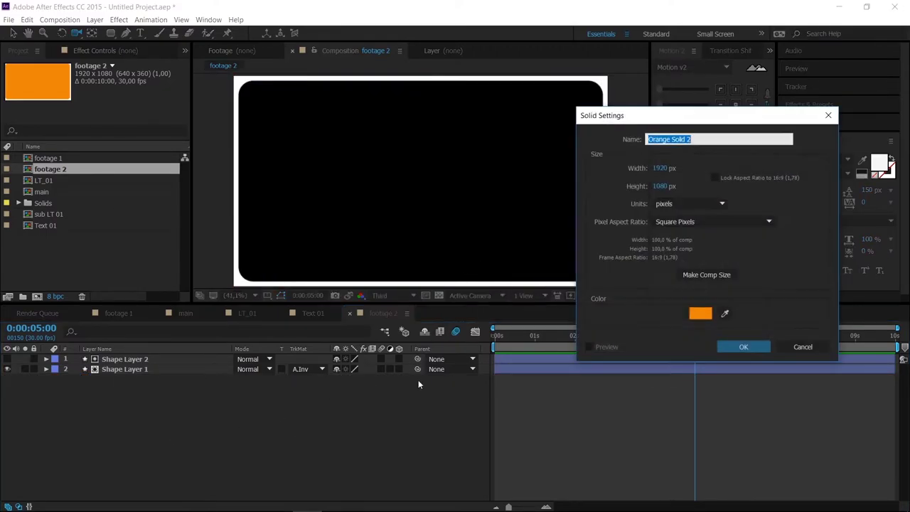
{"action": "left_click", "coordinate": [702, 313]}
{"action": "left_click_drag", "start_coordinate": [675, 383], "coordinate": [677, 338]}
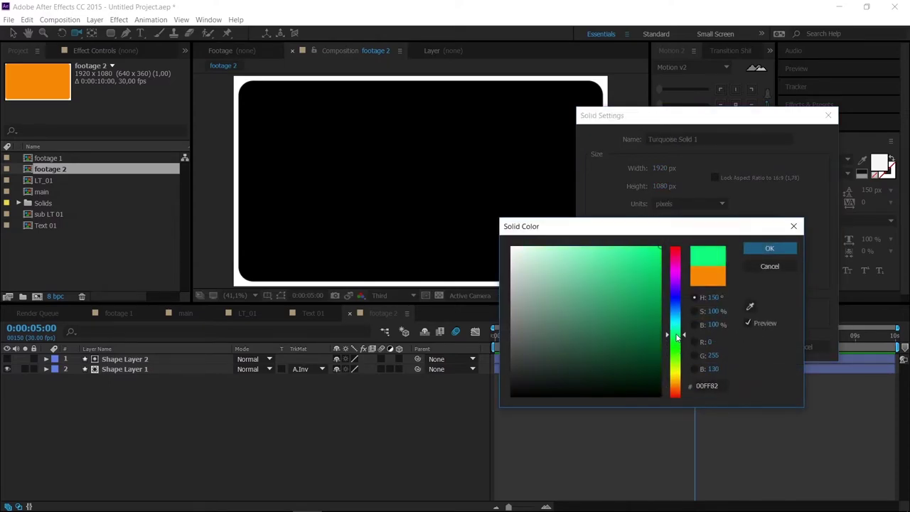
{"action": "left_click", "coordinate": [770, 251]}
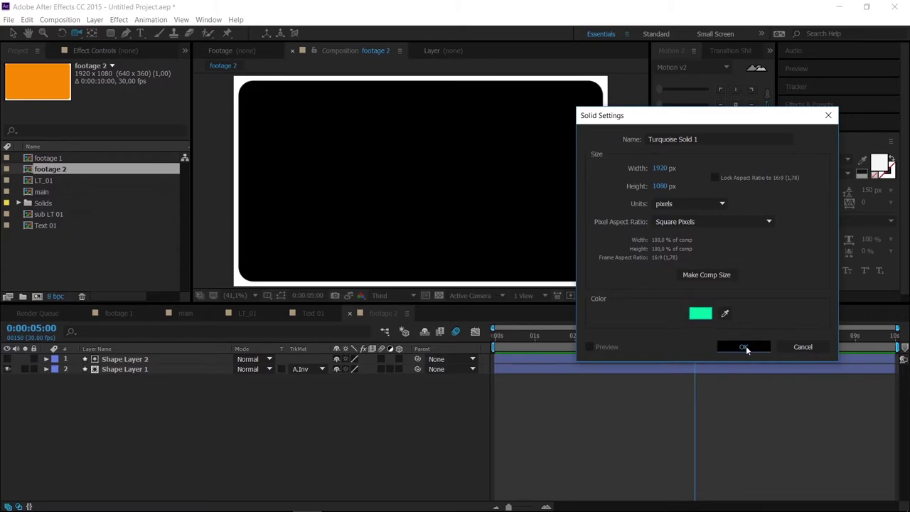
{"action": "left_click", "coordinate": [744, 347]}
{"action": "left_click_drag", "start_coordinate": [137, 361], "coordinate": [143, 422]}
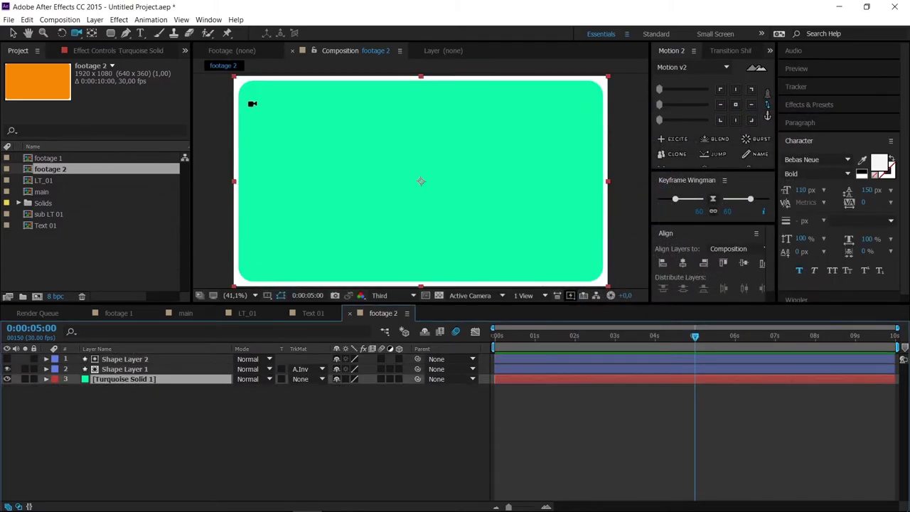
{"action": "key", "text": "v"}
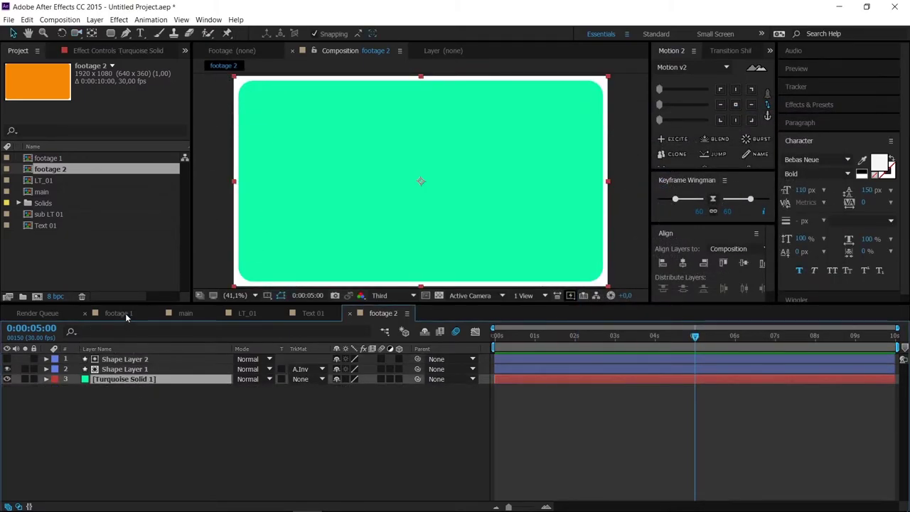
In the main composition at 0:00:05:00, add Point of Interest, Position and Orientation keyframes to Camera 1
{"action": "left_click", "coordinate": [186, 313]}
{"action": "left_click_drag", "start_coordinate": [554, 341], "coordinate": [751, 344]}
{"action": "key", "text": "alt+bracketright"}
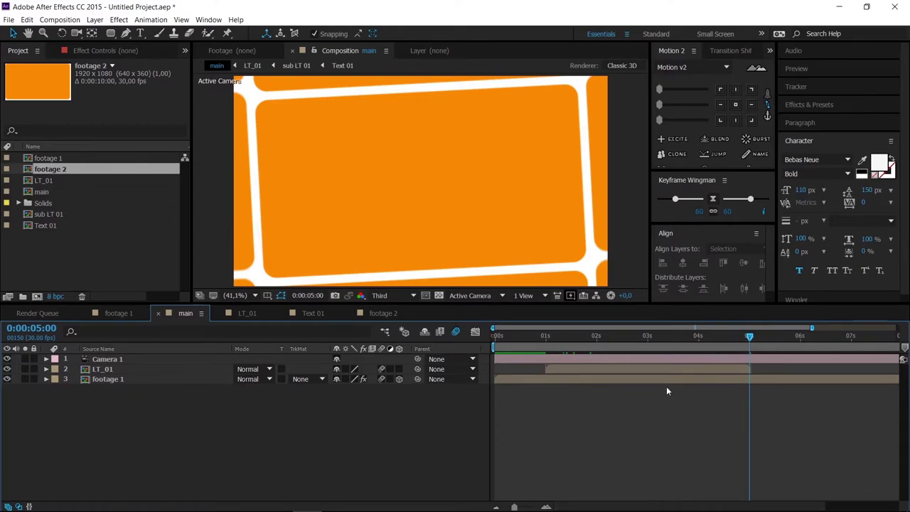
{"action": "left_click", "coordinate": [670, 360]}
{"action": "key", "text": "u"}
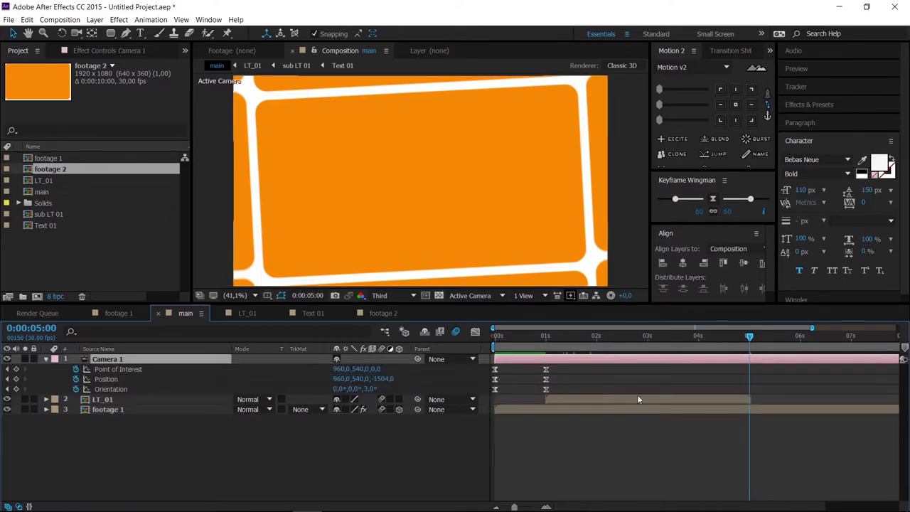
{"action": "left_click", "coordinate": [15, 369]}
{"action": "left_click", "coordinate": [16, 379]}
{"action": "left_click", "coordinate": [16, 389]}
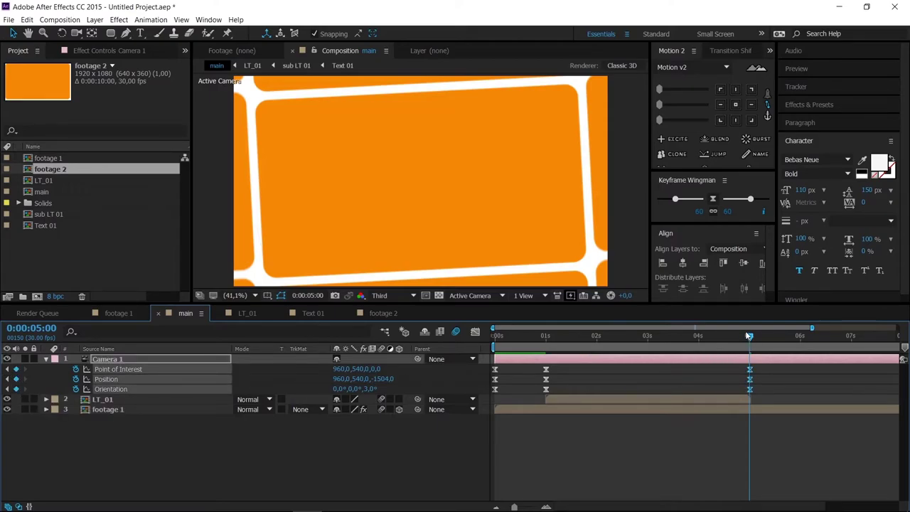
At 0:00:06:00, pull Camera 1 back to a Z position of about -4661 with the camera tool
{"action": "left_click_drag", "start_coordinate": [748, 334], "coordinate": [776, 339]}
{"action": "left_click_drag", "start_coordinate": [751, 352], "coordinate": [800, 357]}
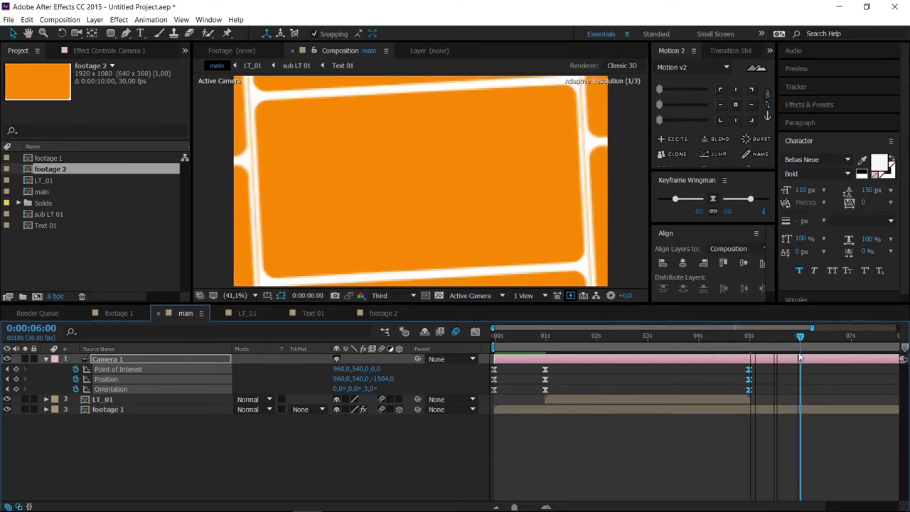
{"action": "key", "text": "c"}
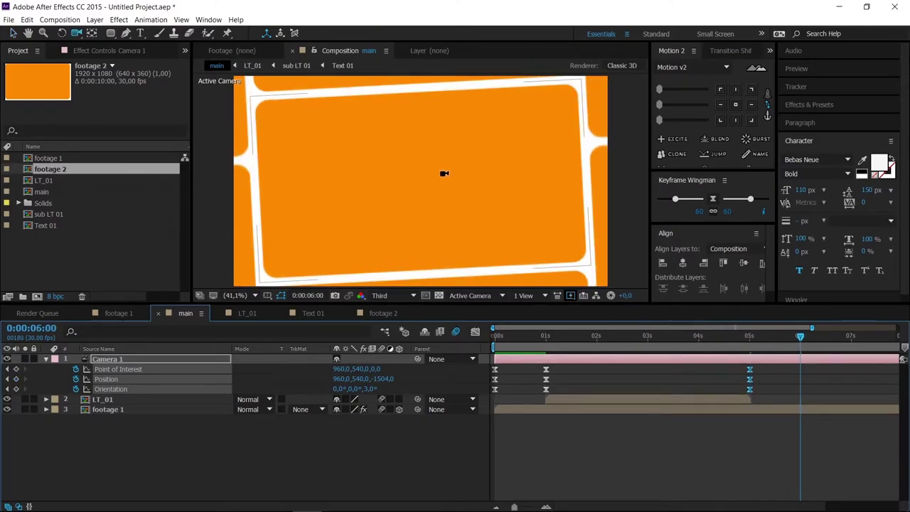
{"action": "scroll", "coordinate": [441, 166], "scroll_direction": "down", "scroll_amount": 10}
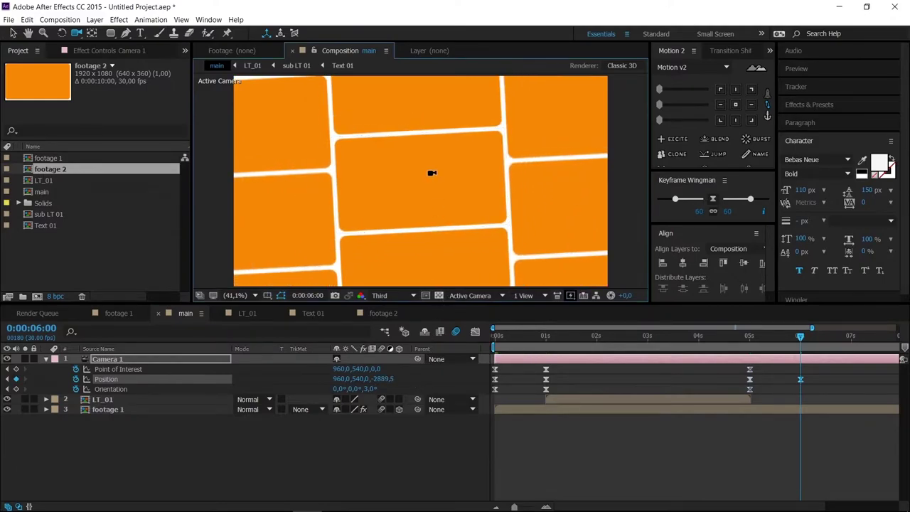
{"action": "scroll", "coordinate": [399, 209], "scroll_direction": "up", "scroll_amount": 2}
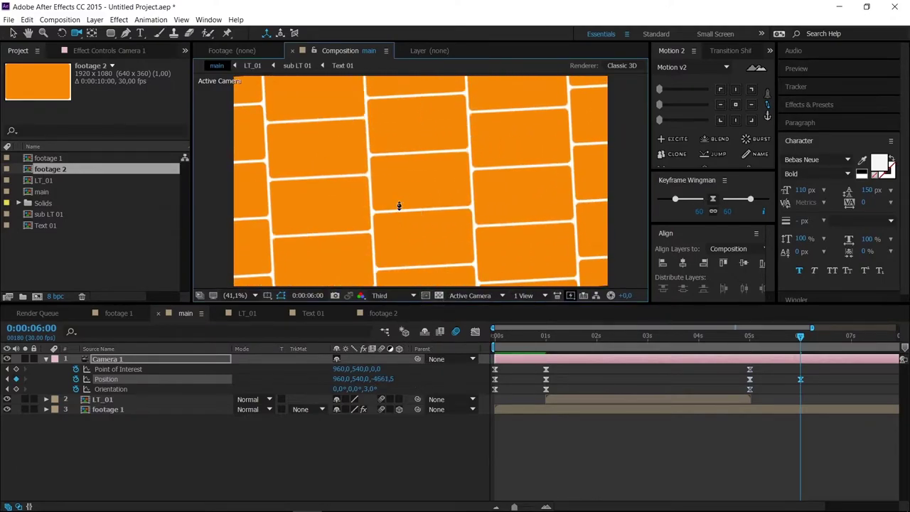
Try orbiting and panning Camera 1 across the tiled footage at 0:00:06:00, and undo the latest camera moves
{"action": "left_click_drag", "start_coordinate": [398, 191], "coordinate": [519, 230]}
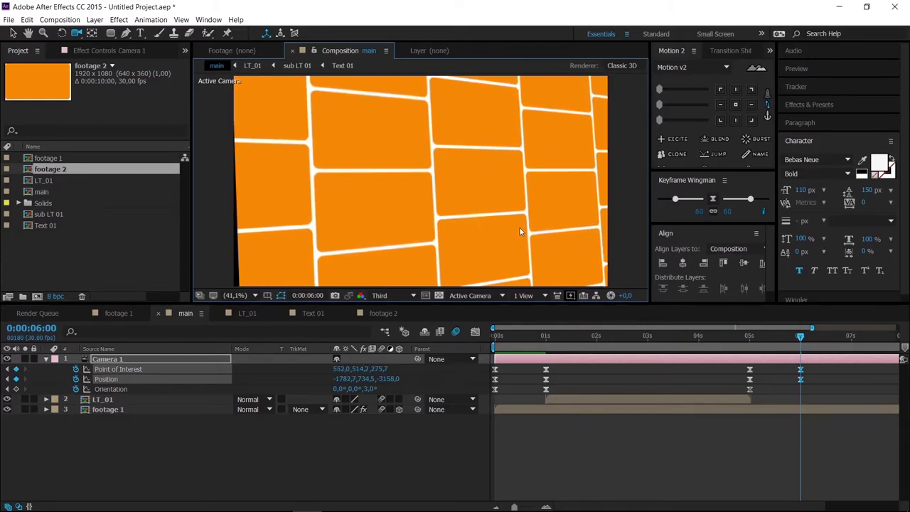
{"action": "key", "text": "ctrl+z"}
{"action": "key", "text": "ctrl+z"}
{"action": "key", "text": "ctrl+z"}
{"action": "key", "text": "ctrl+z"}
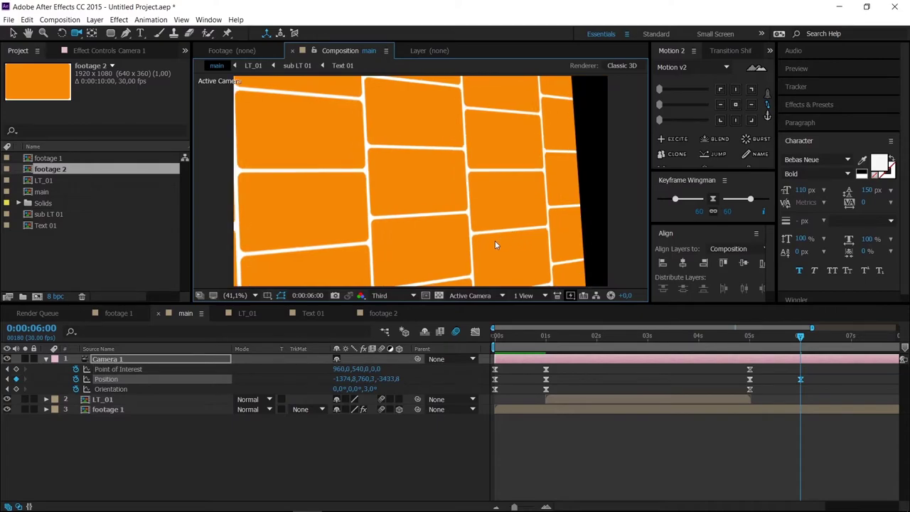
Undo the remaining trial moves of Camera 1 at 0:00:06:00
{"action": "key", "text": "ctrl+z"}
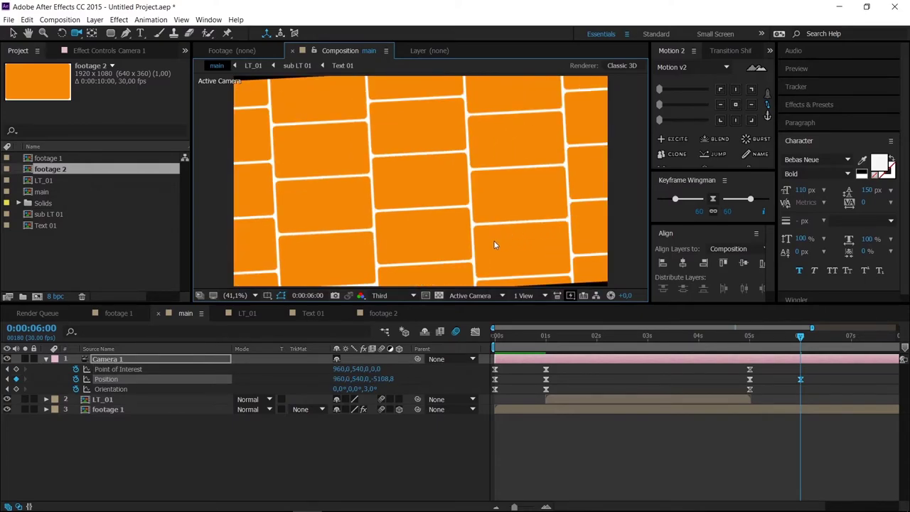
{"action": "key", "text": "ctrl+z"}
{"action": "key", "text": "ctrl+z"}
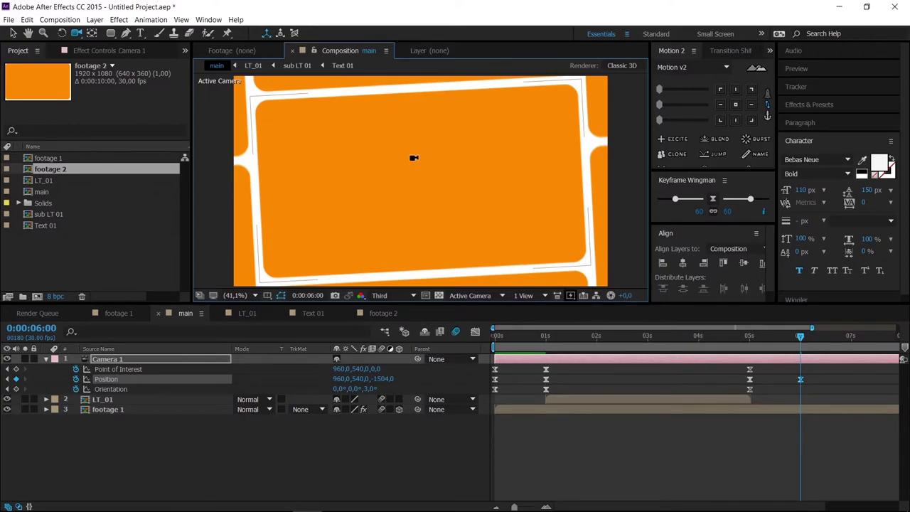
At 0:00:06:00, pull back, orbit and pan Camera 1 past the tiled footage's edge to a position of about -3415, 855, -1603
{"action": "left_click_drag", "start_coordinate": [413, 158], "coordinate": [431, 509]}
{"action": "mouse_move", "coordinate": [418, 200]}
{"action": "left_mouse_down"}
{"action": "mouse_move", "coordinate": [419, 209]}
{"action": "mouse_move", "coordinate": [431, 205]}
{"action": "mouse_move", "coordinate": [423, 212]}
{"action": "left_mouse_up"}
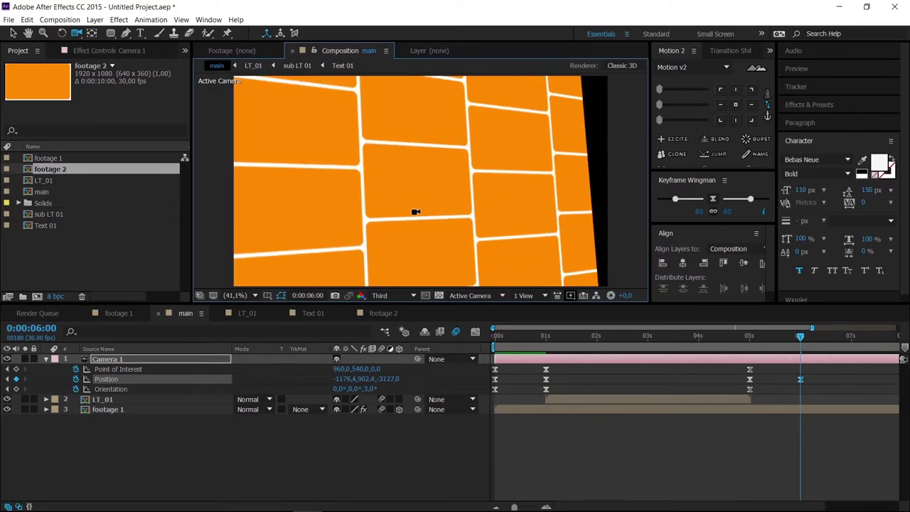
{"action": "left_click_drag", "start_coordinate": [411, 215], "coordinate": [490, 215]}
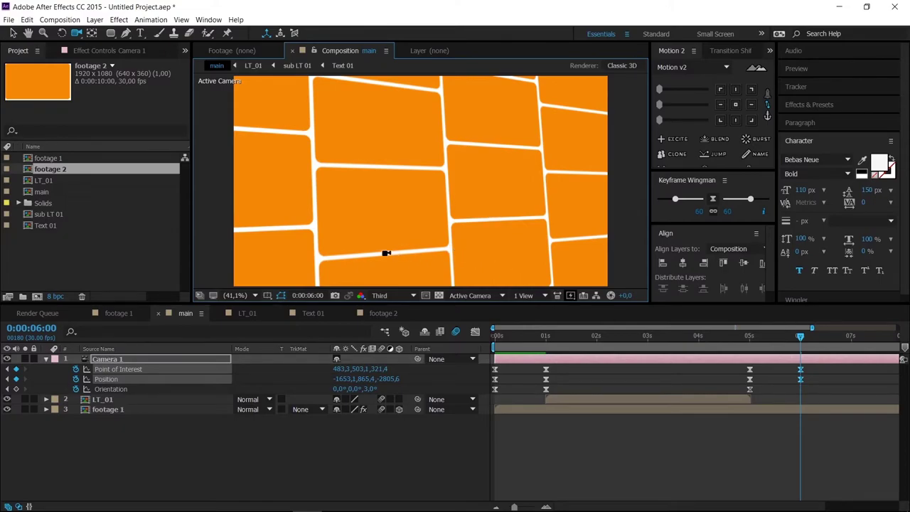
{"action": "left_click_drag", "start_coordinate": [346, 242], "coordinate": [637, 229]}
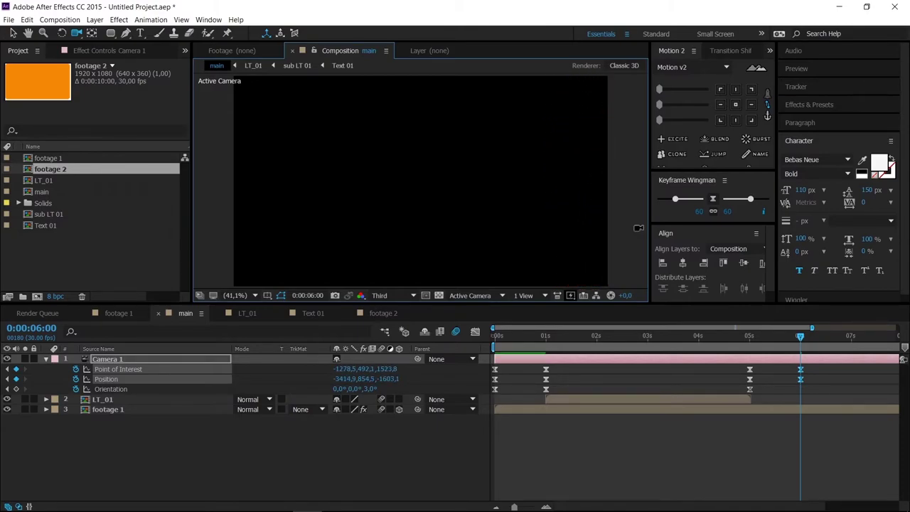
Set Camera 1's Z orientation to 0° at 0:00:06:00 and scrub back to 0:00:05:00 to check the move
{"action": "left_click", "coordinate": [371, 389]}
{"action": "key", "text": "Return"}
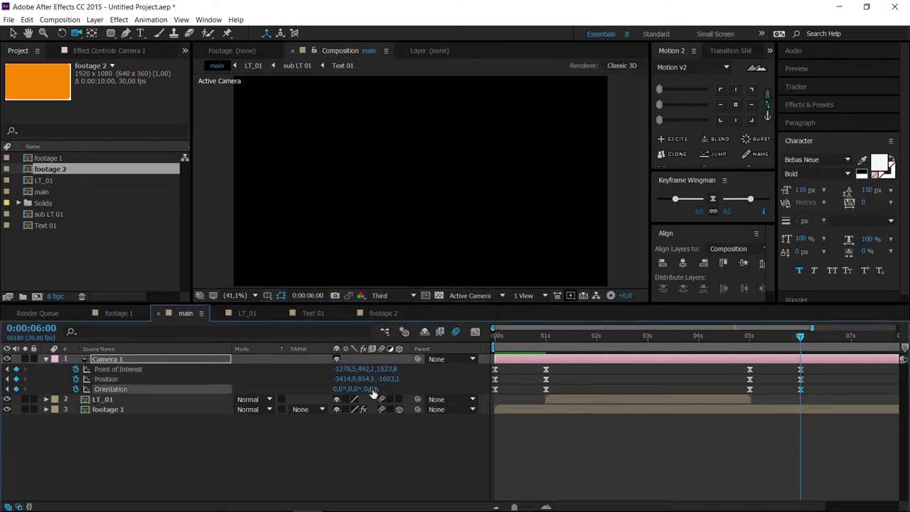
{"action": "left_click_drag", "start_coordinate": [745, 335], "coordinate": [749, 359]}
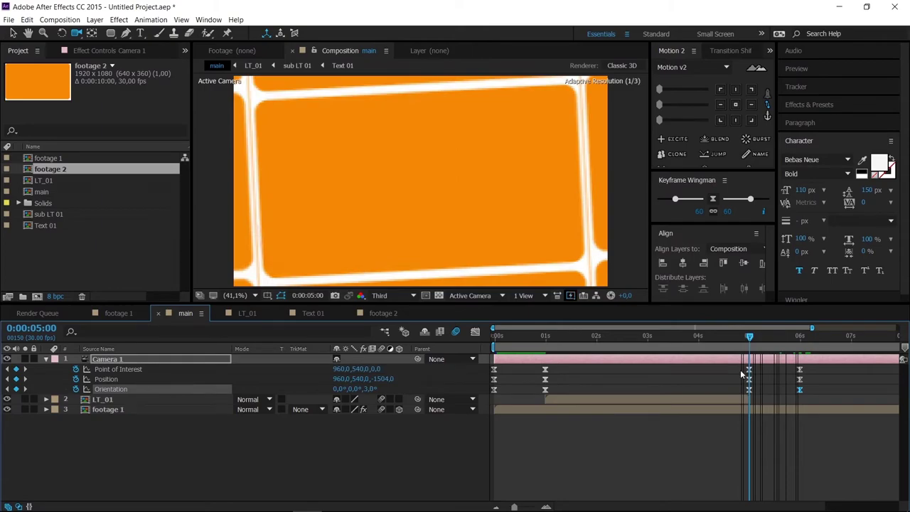
Add footage 2 to the main composition between LT_01 and footage 1, starting at 0:00:05:00
{"action": "left_click", "coordinate": [323, 455]}
{"action": "left_click_drag", "start_coordinate": [49, 176], "coordinate": [101, 413]}
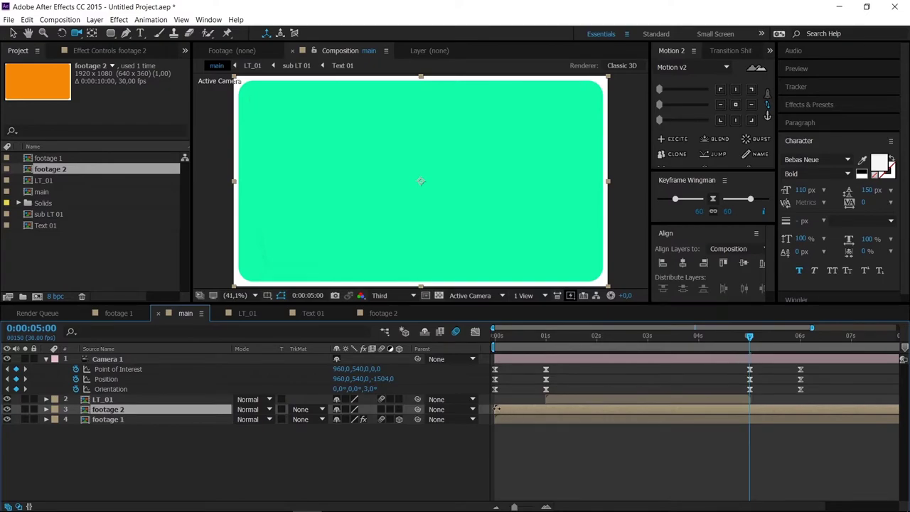
{"action": "left_click_drag", "start_coordinate": [526, 410], "coordinate": [760, 424]}
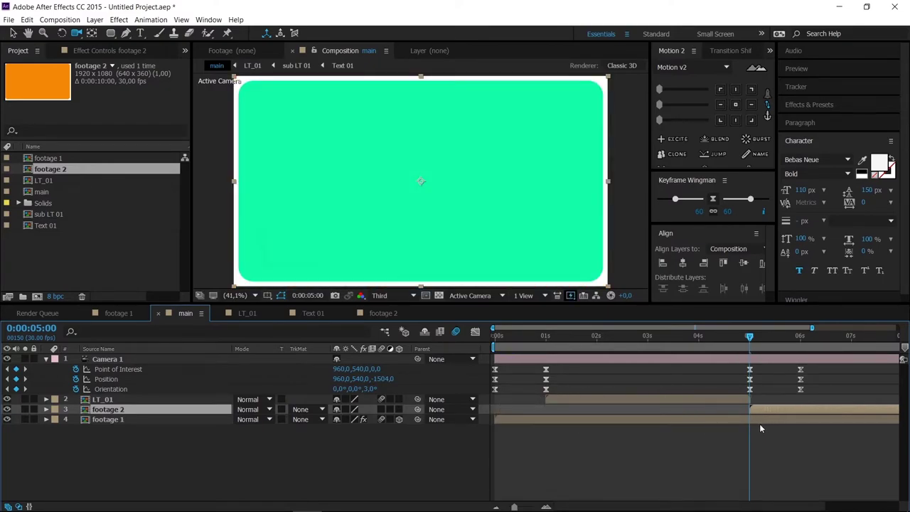
{"action": "scroll", "coordinate": [719, 365], "scroll_direction": "down", "scroll_amount": 2}
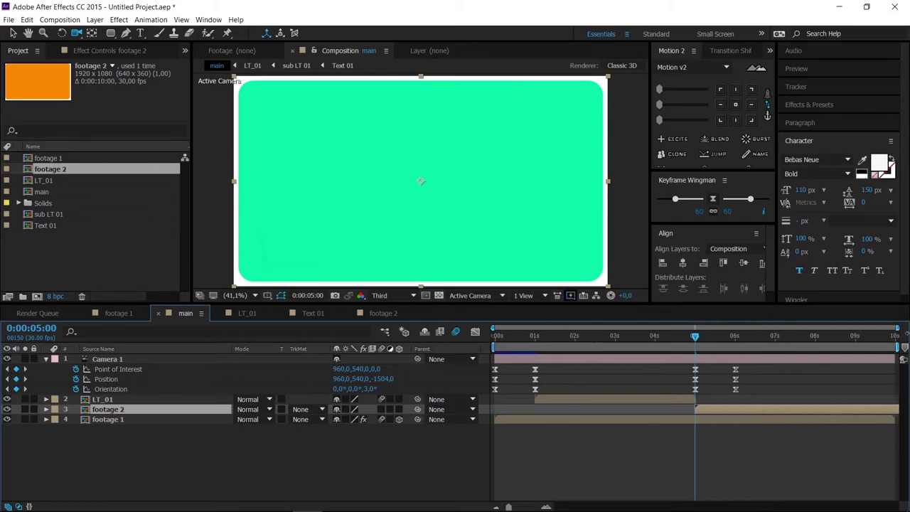
{"action": "mouse_move", "coordinate": [693, 340]}
{"action": "left_mouse_down"}
{"action": "mouse_move", "coordinate": [710, 339]}
{"action": "mouse_move", "coordinate": [694, 340]}
{"action": "left_mouse_up"}
Copy the Motion Tile effect from the footage 1 layer to the footage 2 layer
{"action": "left_click", "coordinate": [85, 419]}
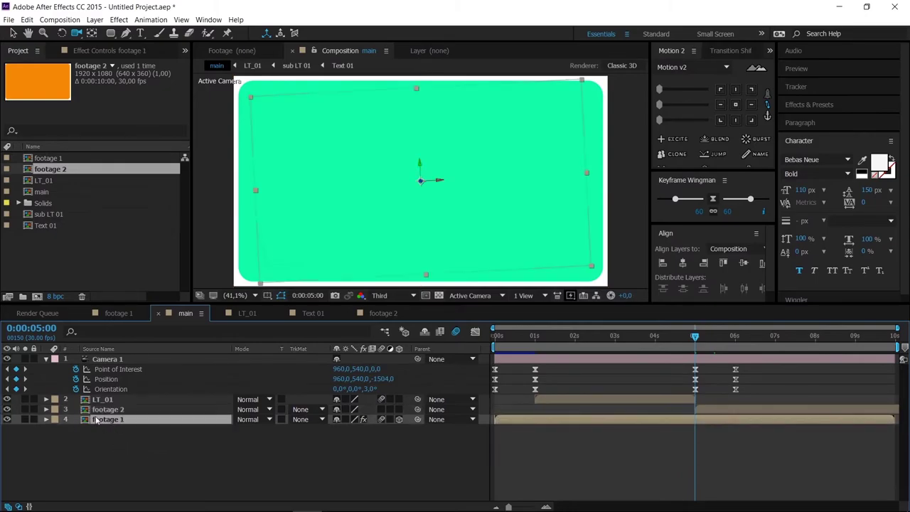
{"action": "left_click", "coordinate": [100, 51]}
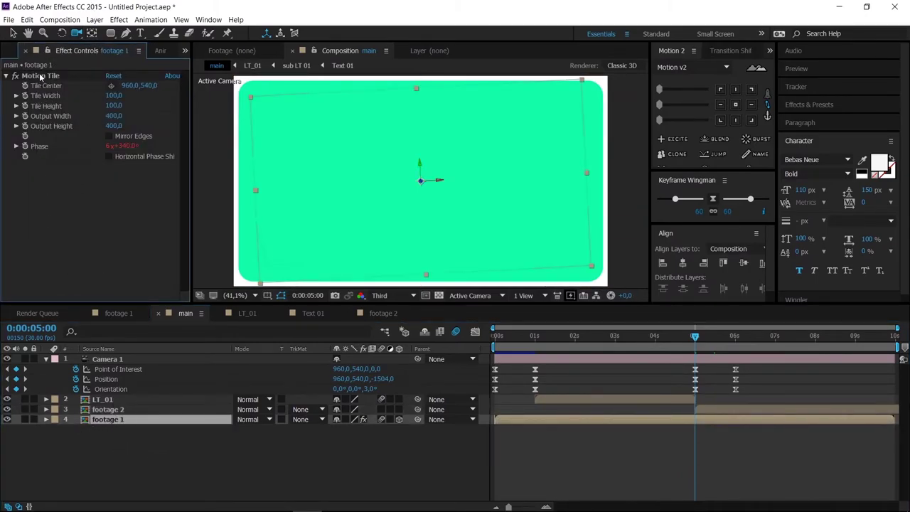
{"action": "left_click", "coordinate": [41, 76]}
{"action": "left_click", "coordinate": [46, 75]}
{"action": "left_click", "coordinate": [46, 76]}
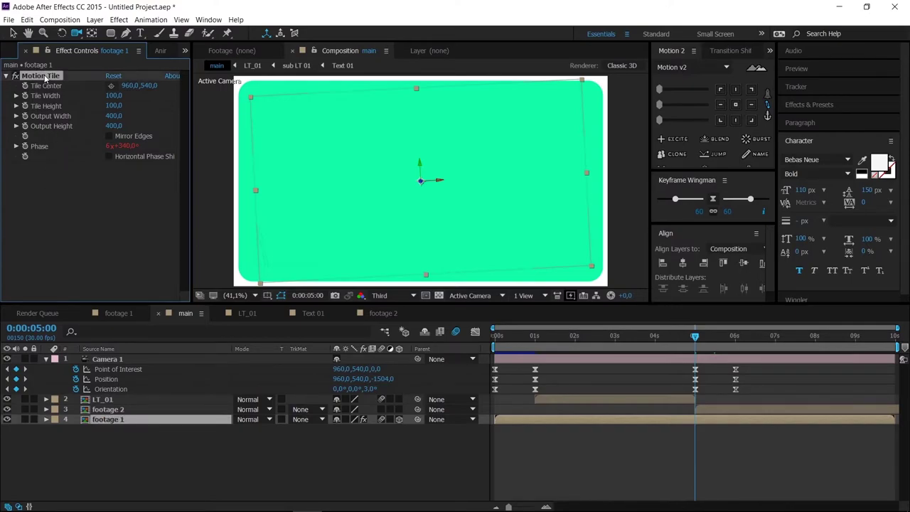
{"action": "left_click", "coordinate": [751, 411]}
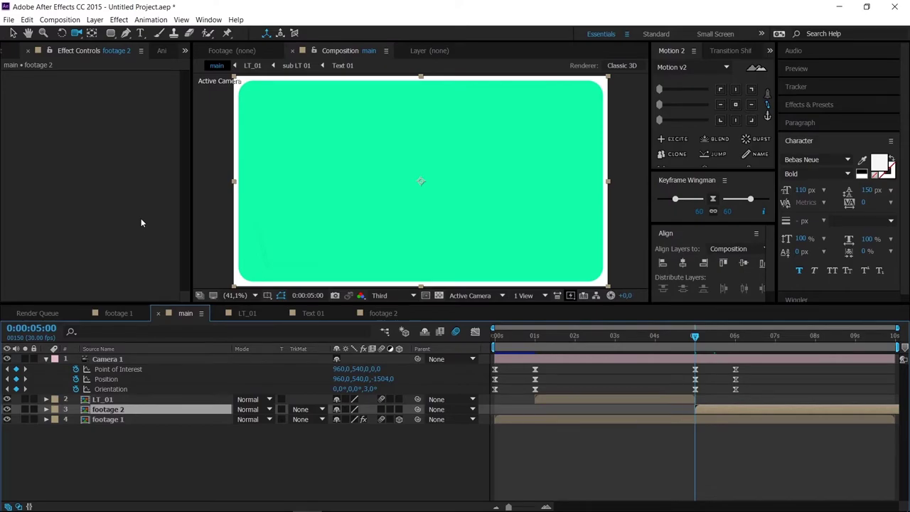
{"action": "key", "text": "ctrl+v"}
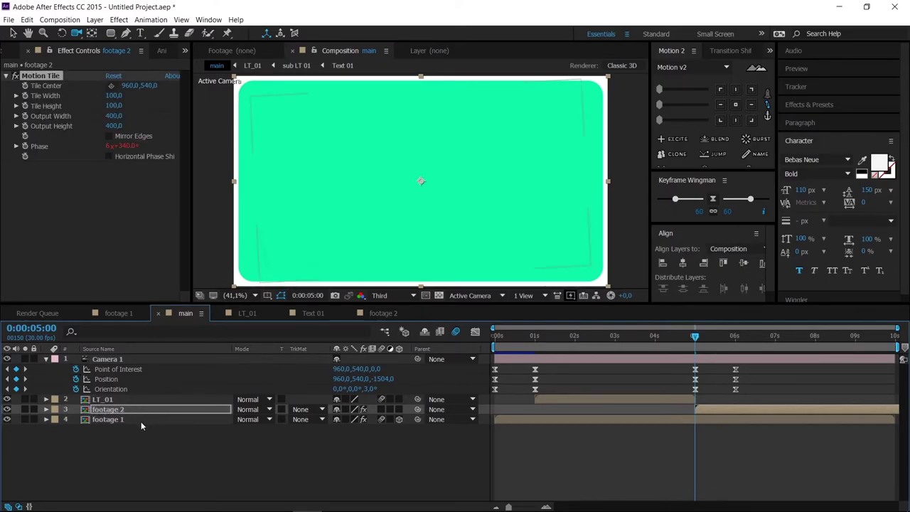
Scale the footage 2 layer to 50% and make it a 3D layer
{"action": "key", "text": "s"}
{"action": "left_click", "coordinate": [373, 420]}
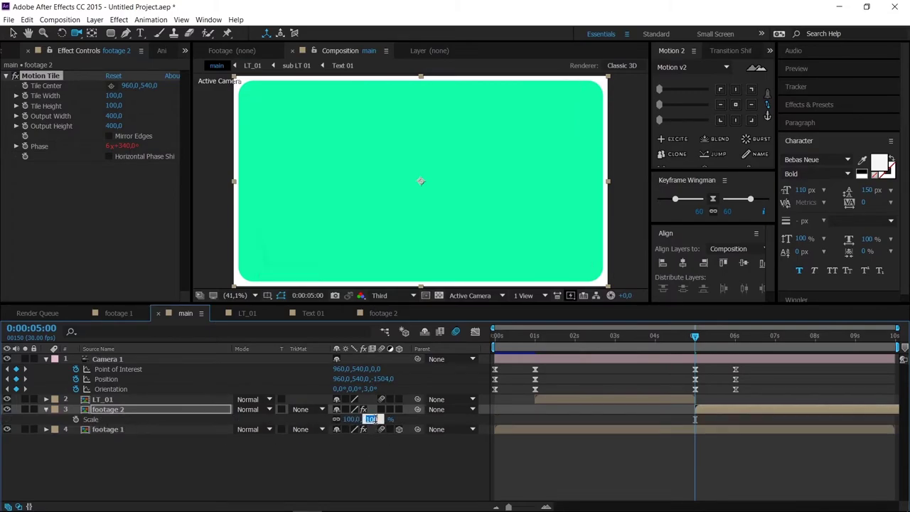
{"action": "key", "text": "Return"}
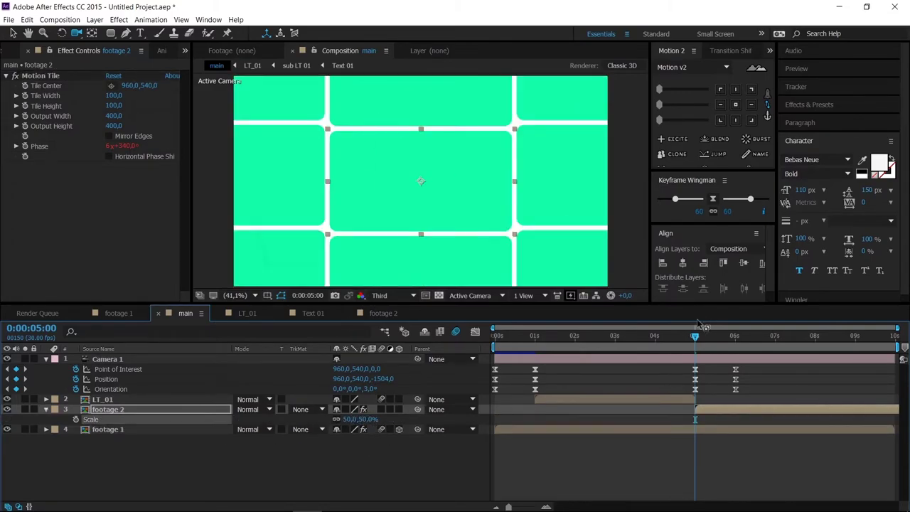
{"action": "left_click", "coordinate": [399, 409]}
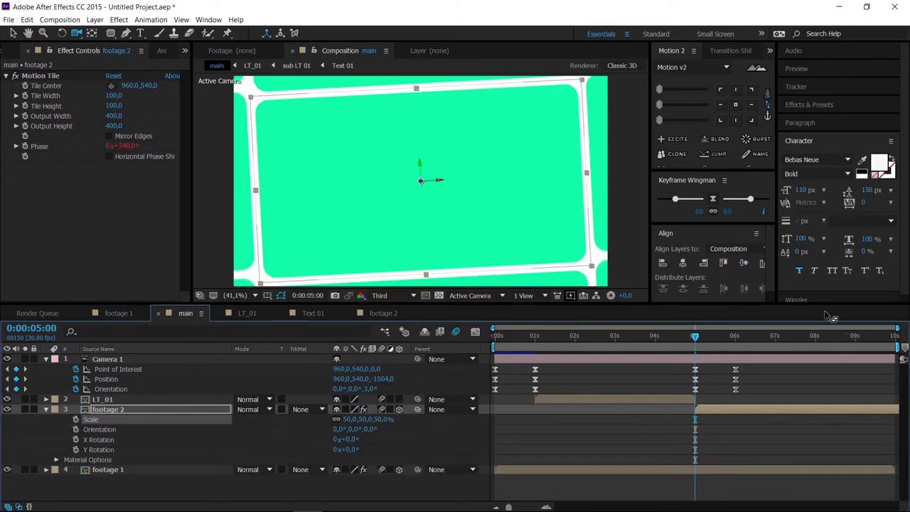
At 0:00:05:17, turn off the composition's motion blur and set footage 2's X position to -2879 so its tiles meet footage 1's edge
{"action": "left_click_drag", "start_coordinate": [704, 339], "coordinate": [718, 358]}
{"action": "key", "text": "ctrl+x"}
{"action": "key", "text": "ctrl+v"}
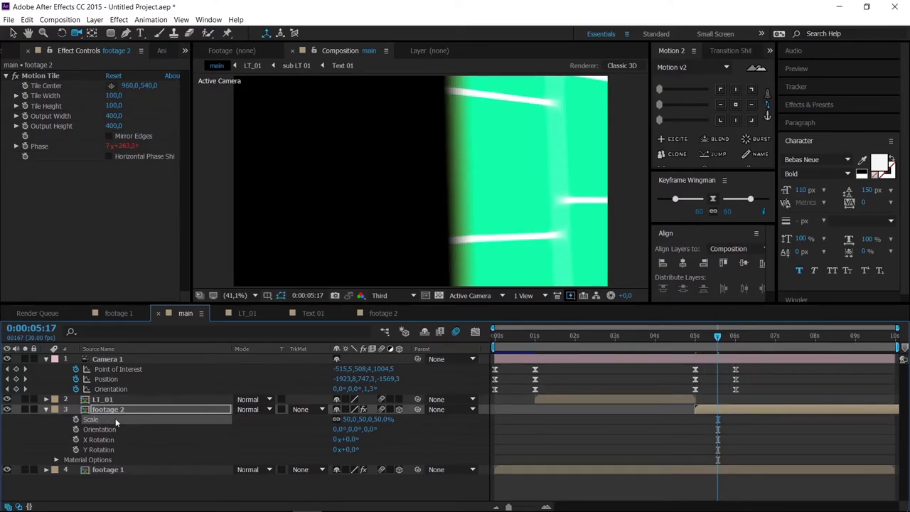
{"action": "key", "text": "p"}
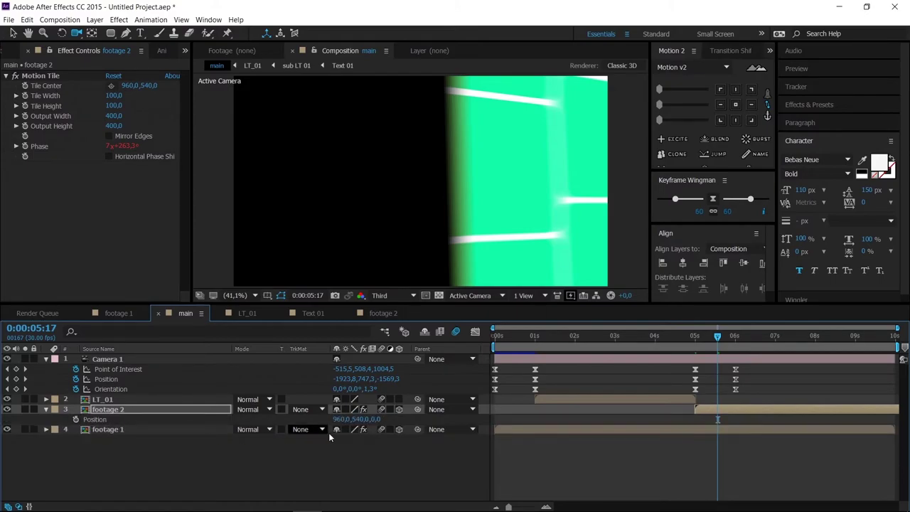
{"action": "left_click_drag", "start_coordinate": [338, 421], "coordinate": [260, 433]}
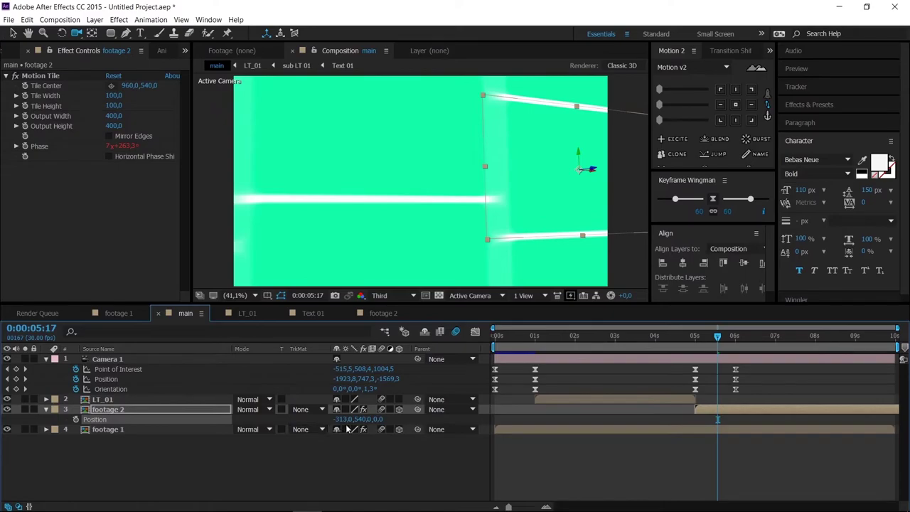
{"action": "left_click_drag", "start_coordinate": [318, 425], "coordinate": [212, 463]}
{"action": "left_click_drag", "start_coordinate": [351, 420], "coordinate": [277, 424]}
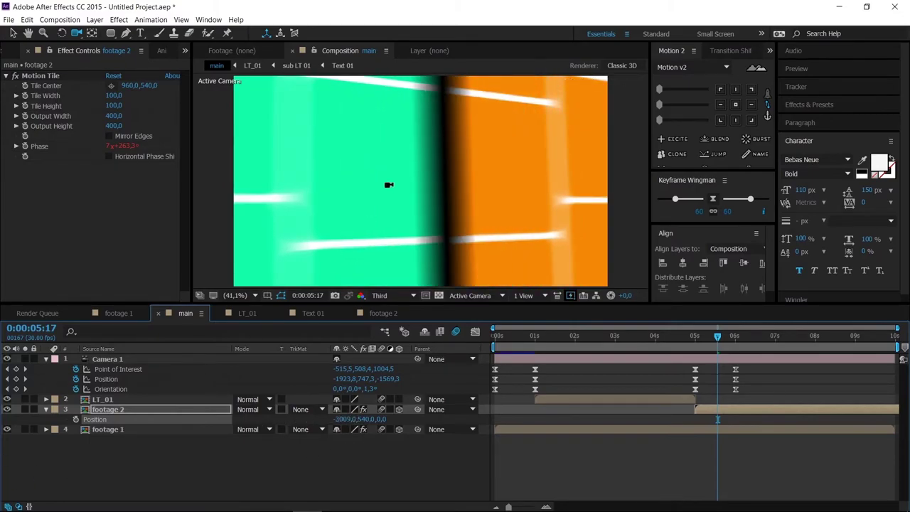
{"action": "left_click", "coordinate": [458, 332]}
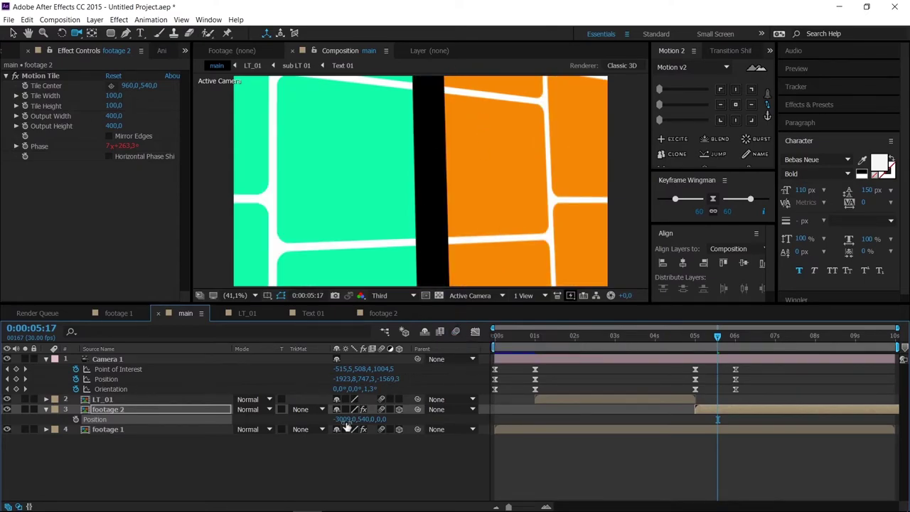
{"action": "left_click_drag", "start_coordinate": [349, 421], "coordinate": [456, 423]}
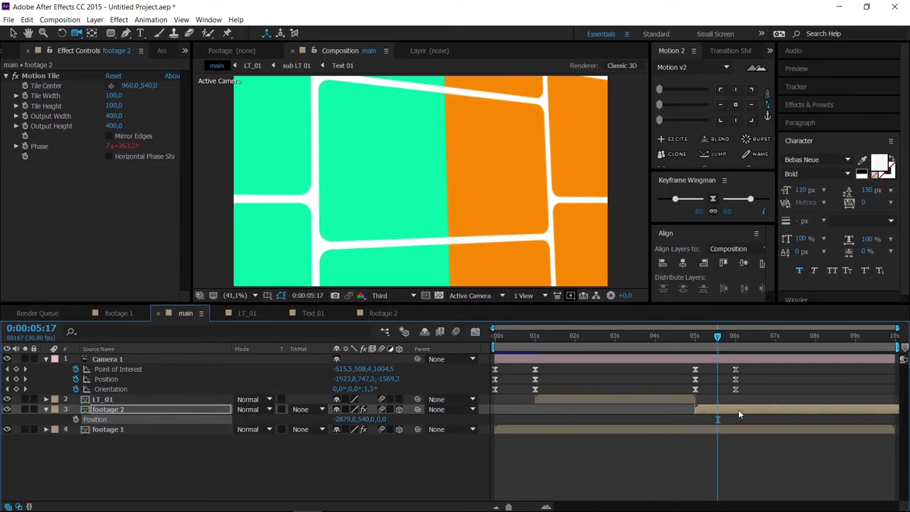
Scrub through the main composition and enable Horizontal Phase Shift in footage 2's Motion Tile effect
{"action": "left_click_drag", "start_coordinate": [702, 345], "coordinate": [585, 352]}
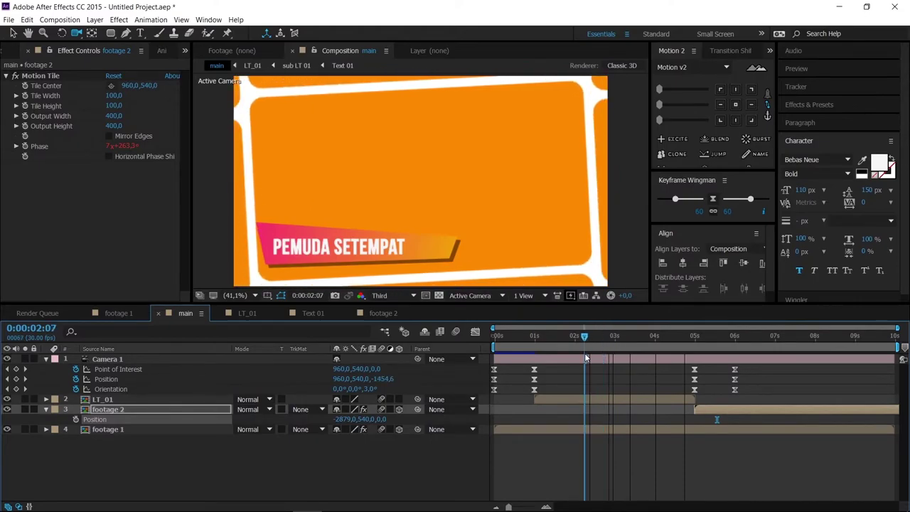
{"action": "left_click_drag", "start_coordinate": [520, 341], "coordinate": [538, 340]}
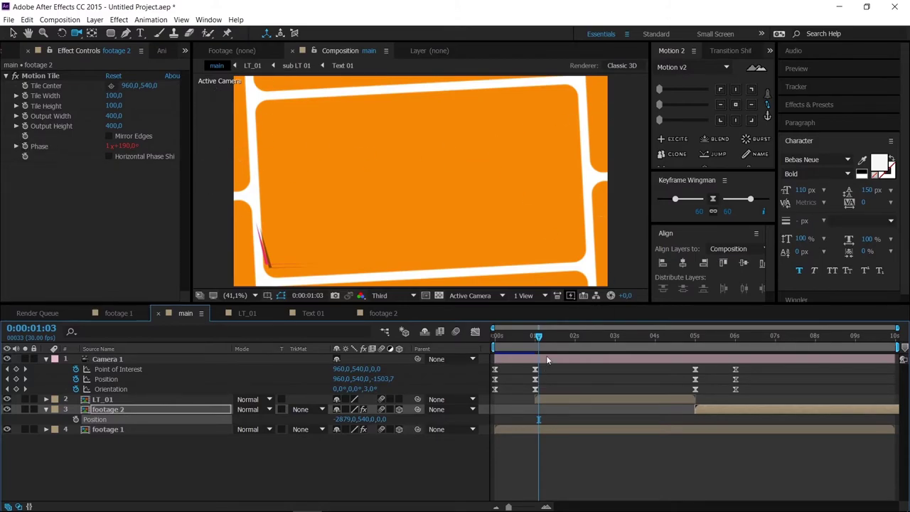
{"action": "left_click_drag", "start_coordinate": [546, 338], "coordinate": [789, 348]}
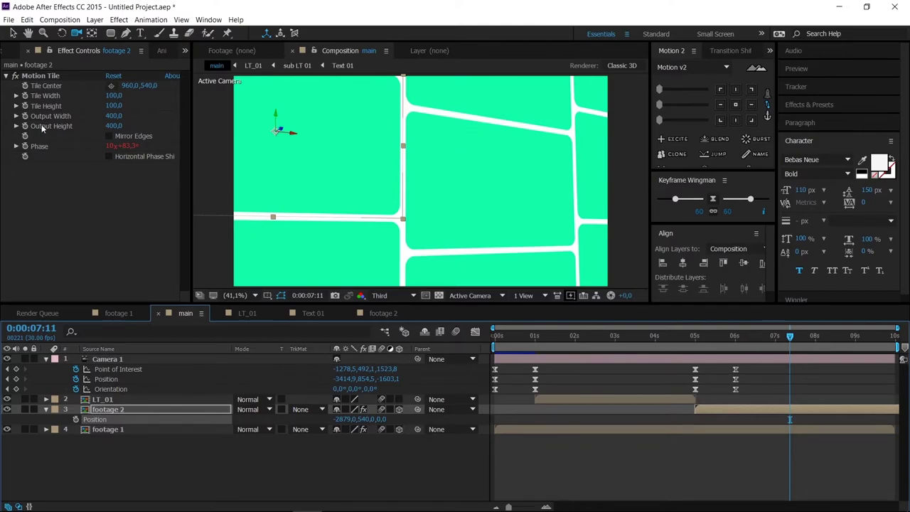
{"action": "left_click", "coordinate": [109, 157]}
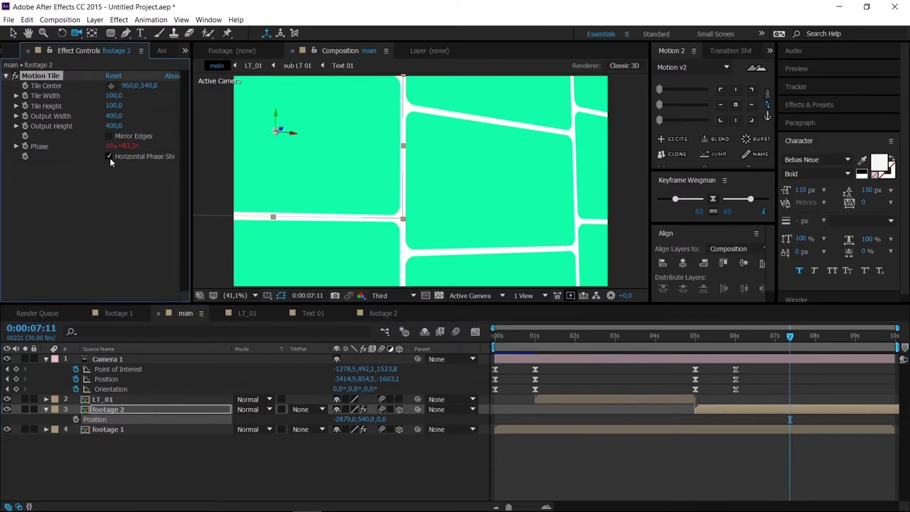
{"action": "left_click_drag", "start_coordinate": [685, 331], "coordinate": [786, 335]}
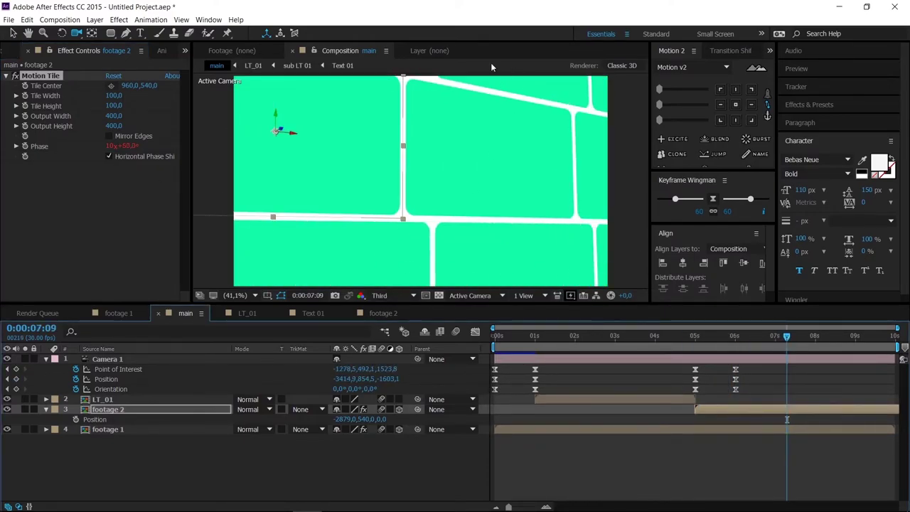
At 0:00:06:00, reframe Camera 1 on footage 2's middle tile with a position of about -4544, 817, -2314
{"action": "left_click_drag", "start_coordinate": [696, 335], "coordinate": [735, 335]}
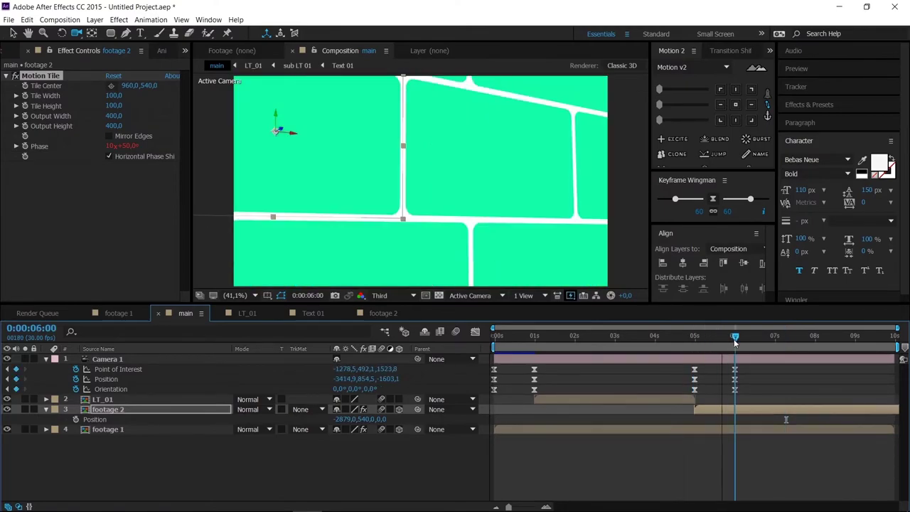
{"action": "left_click_drag", "start_coordinate": [786, 420], "coordinate": [735, 419]}
{"action": "left_click_drag", "start_coordinate": [671, 336], "coordinate": [729, 340]}
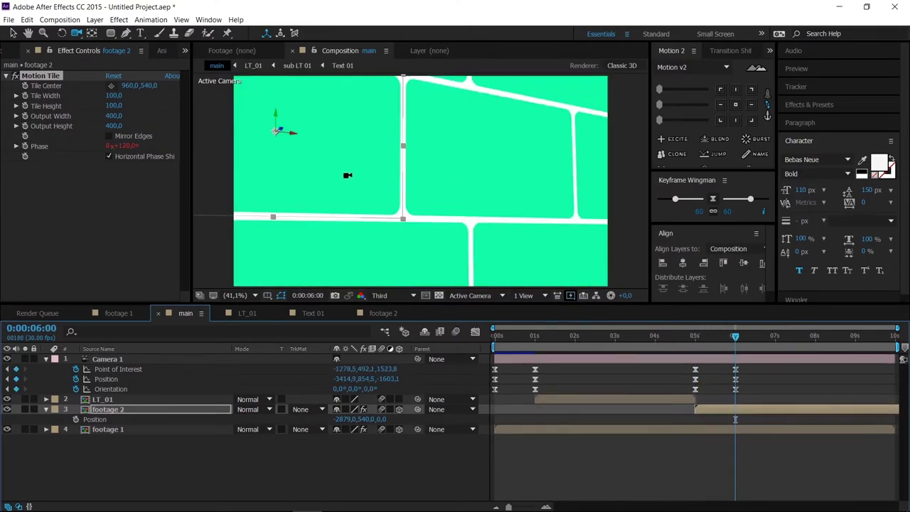
{"action": "left_click_drag", "start_coordinate": [339, 171], "coordinate": [417, 216]}
{"action": "mouse_move", "coordinate": [741, 341]}
{"action": "left_mouse_down"}
{"action": "mouse_move", "coordinate": [681, 338]}
{"action": "mouse_move", "coordinate": [741, 338]}
{"action": "mouse_move", "coordinate": [729, 335]}
{"action": "left_mouse_up"}
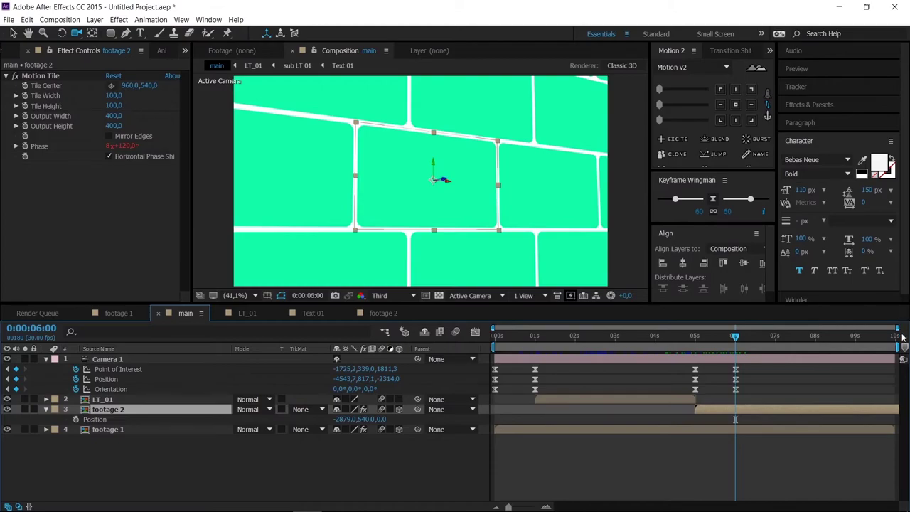
Show footage 2's Scale property and move the current time to 0:00:06:15, with the full timeline range in view
{"action": "key", "text": "s"}
{"action": "key", "text": "equal"}
{"action": "key", "text": "equal"}
{"action": "left_click_drag", "start_coordinate": [739, 335], "coordinate": [895, 352]}
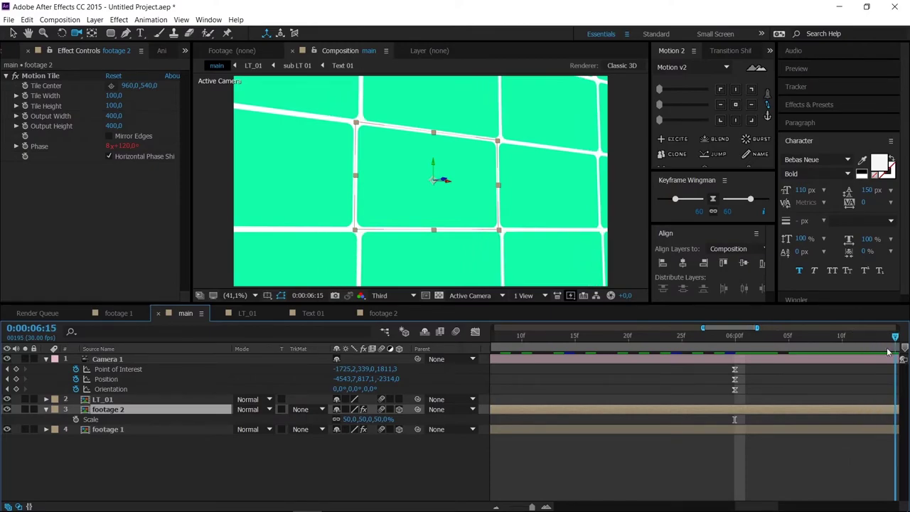
{"action": "left_click_drag", "start_coordinate": [757, 328], "coordinate": [897, 328]}
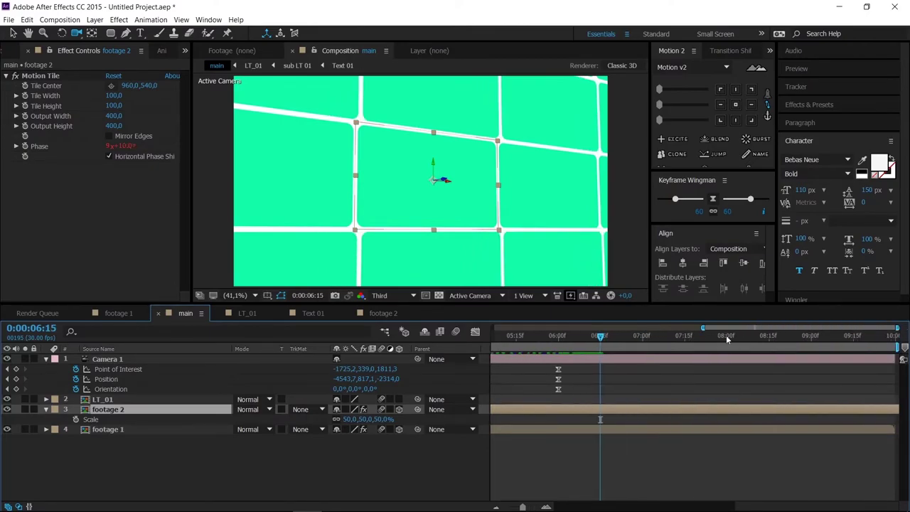
{"action": "left_click_drag", "start_coordinate": [700, 327], "coordinate": [493, 328]}
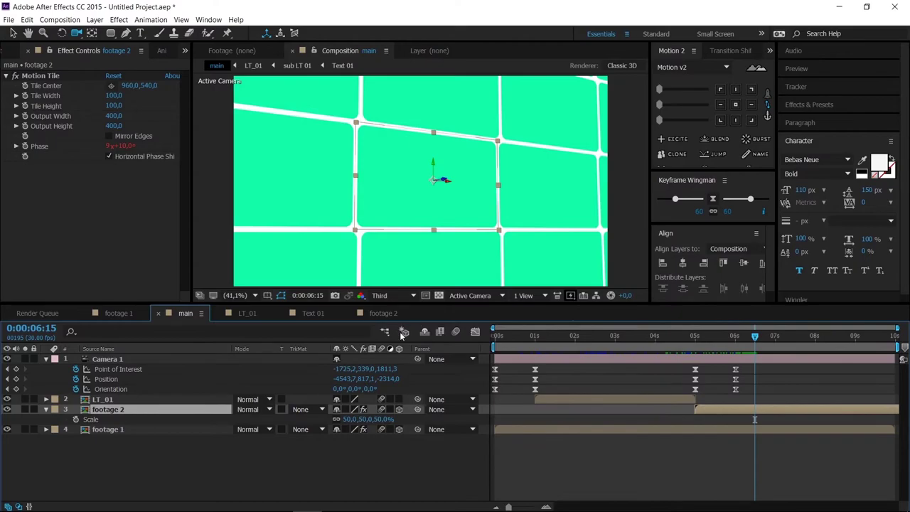
At 0:00:06:15, push Camera 1 in to about -2849, 569, -1705 on footage 2's middle tile and set its Z orientation to 357°
{"action": "left_click_drag", "start_coordinate": [437, 229], "coordinate": [457, 177]}
{"action": "left_click", "coordinate": [272, 372]}
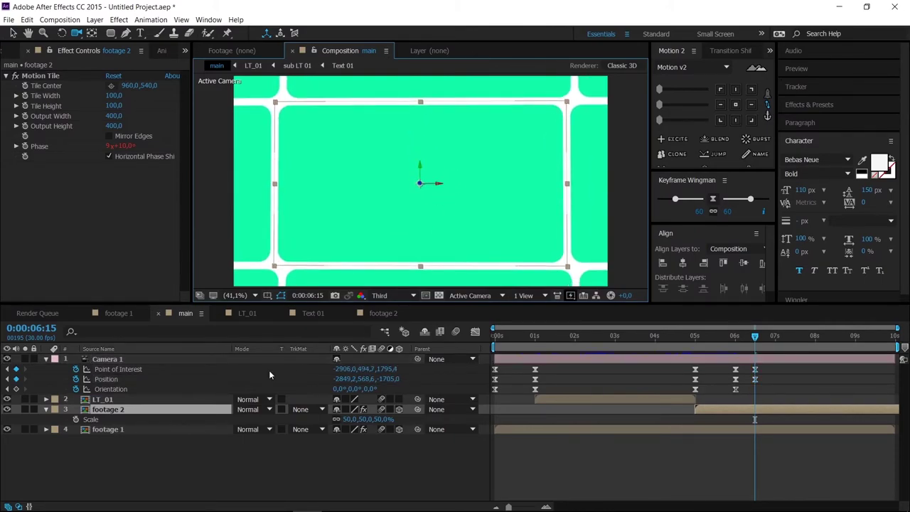
{"action": "left_click", "coordinate": [373, 389]}
{"action": "type", "text": "35"}
{"action": "key", "text": "Return"}
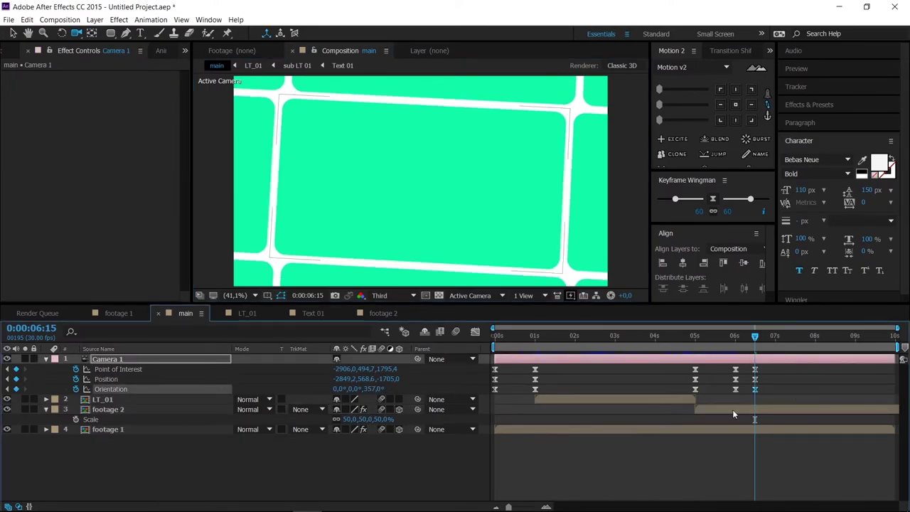
Apply 60/60 easing to all of Camera 1's keyframes with Keyframe Wingman and scrub through the result
{"action": "left_click_drag", "start_coordinate": [773, 365], "coordinate": [475, 400]}
{"action": "left_click_drag", "start_coordinate": [676, 200], "coordinate": [679, 200]}
{"action": "left_click", "coordinate": [696, 212]}
{"action": "type", "text": "60"}
{"action": "key", "text": "Return"}
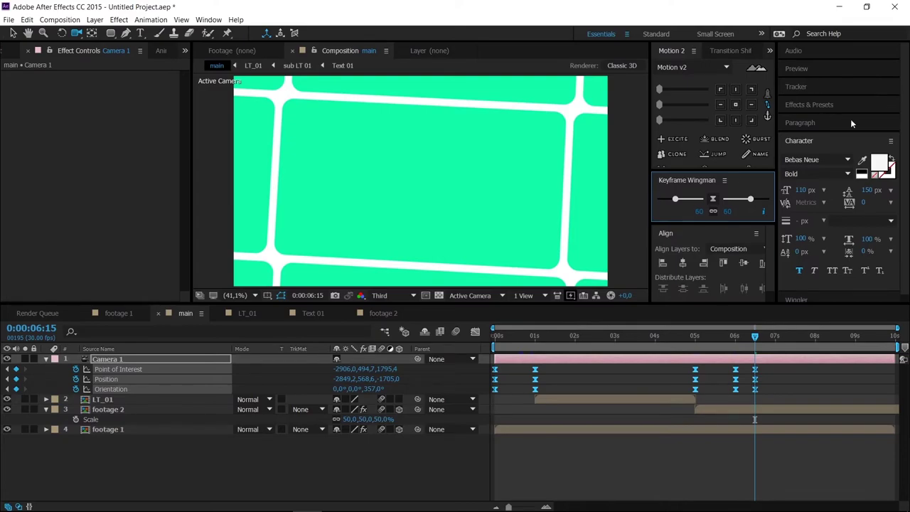
{"action": "left_click_drag", "start_coordinate": [580, 346], "coordinate": [655, 376]}
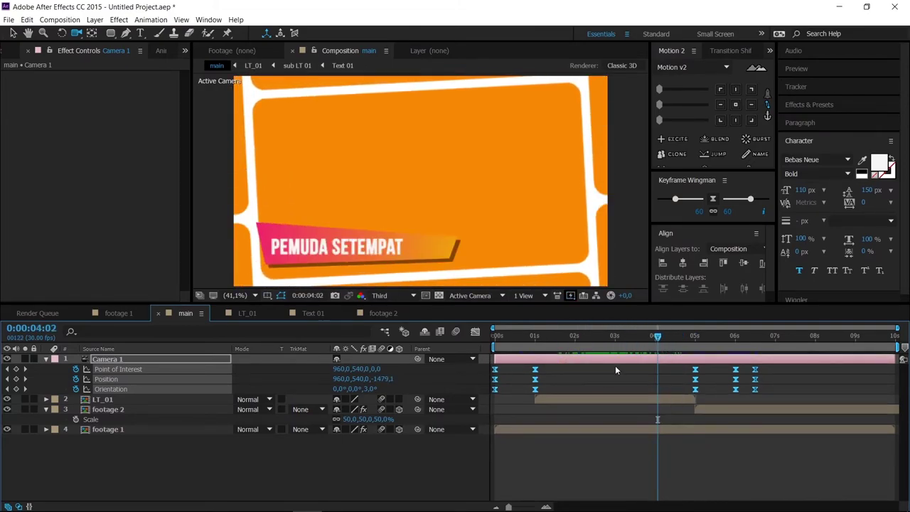
In a two-view horizontal layout at 0:00:05:00, convert Camera 1's position point in the Top view with the Pen tool to straighten its path
{"action": "left_click", "coordinate": [530, 296]}
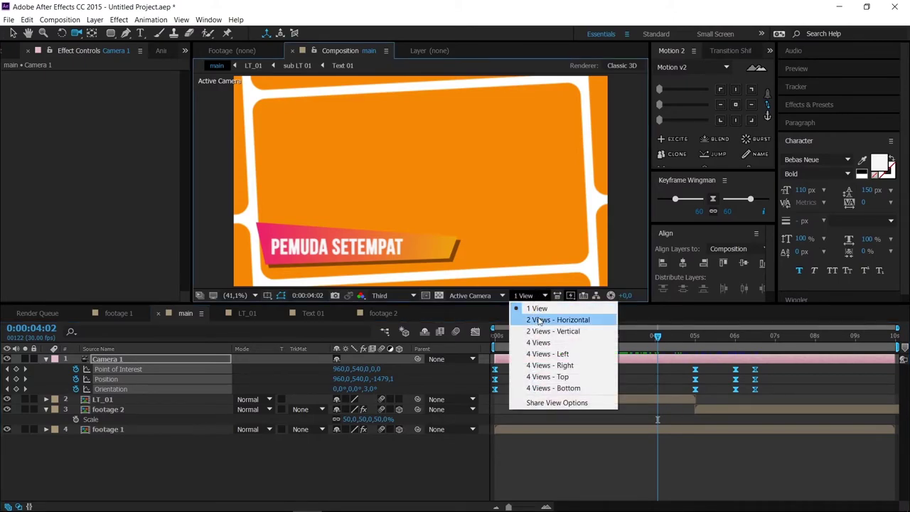
{"action": "left_click", "coordinate": [540, 321]}
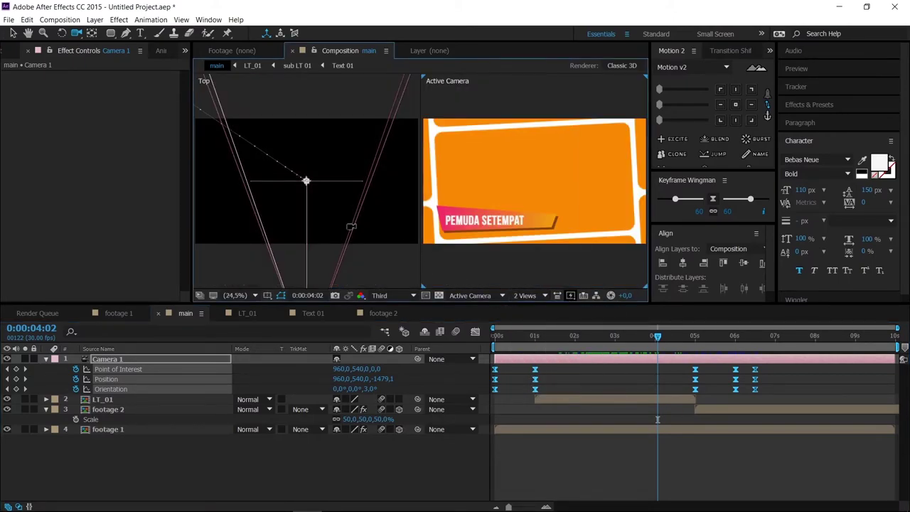
{"action": "left_click_drag", "start_coordinate": [660, 345], "coordinate": [694, 344]}
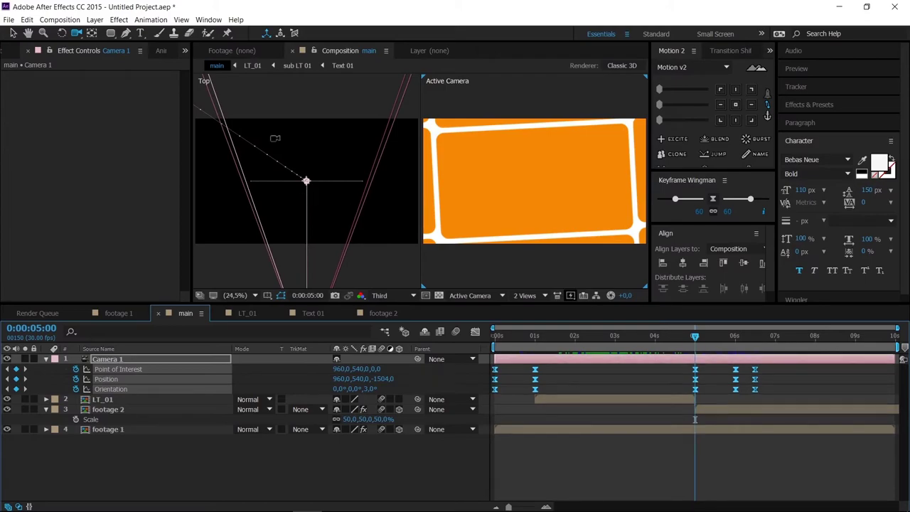
{"action": "left_click", "coordinate": [126, 41]}
{"action": "left_click_drag", "start_coordinate": [357, 285], "coordinate": [296, 268]}
{"action": "scroll", "coordinate": [351, 187], "scroll_direction": "up", "scroll_amount": 4}
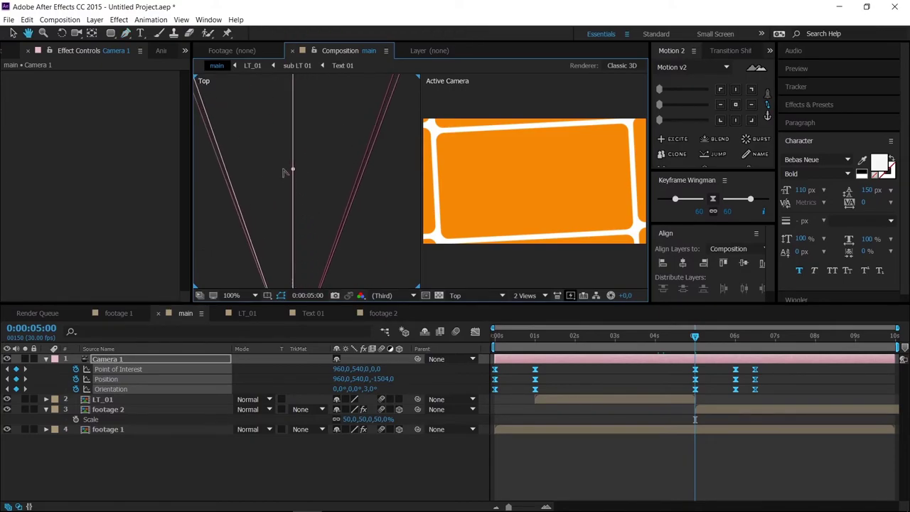
{"action": "left_click_drag", "start_coordinate": [301, 222], "coordinate": [360, 66]}
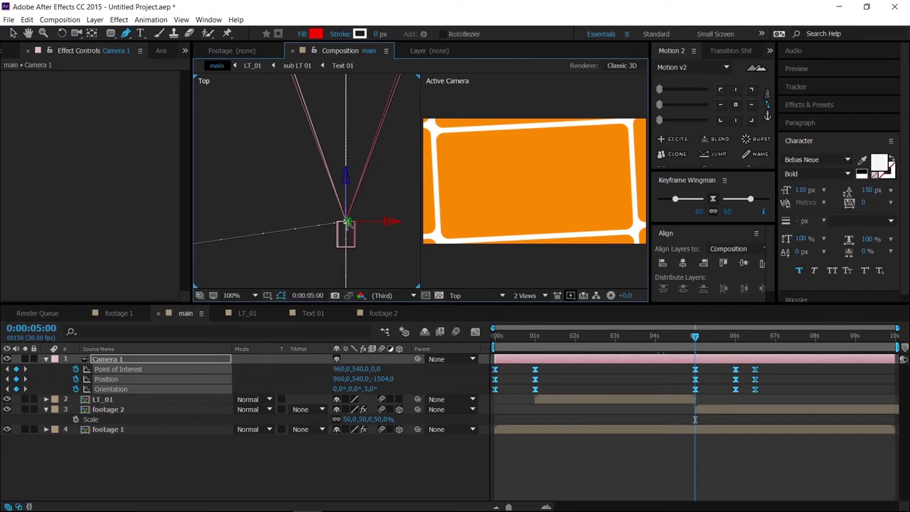
{"action": "key", "text": "comma"}
{"action": "key", "text": "comma"}
{"action": "key", "text": "comma"}
{"action": "key", "text": "comma"}
Return the viewer to a single Active Camera view and preview the camera animation
{"action": "left_click_drag", "start_coordinate": [586, 234], "coordinate": [562, 251]}
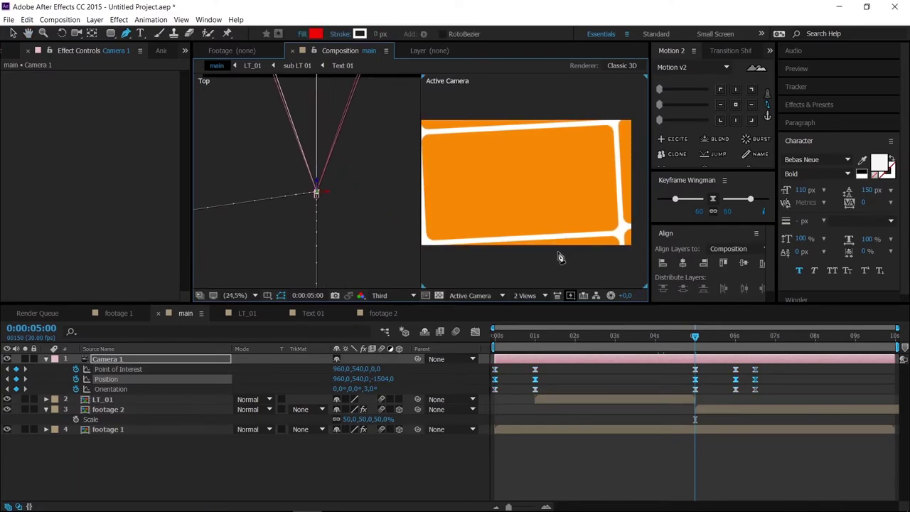
{"action": "left_click", "coordinate": [538, 295]}
{"action": "left_click", "coordinate": [529, 306]}
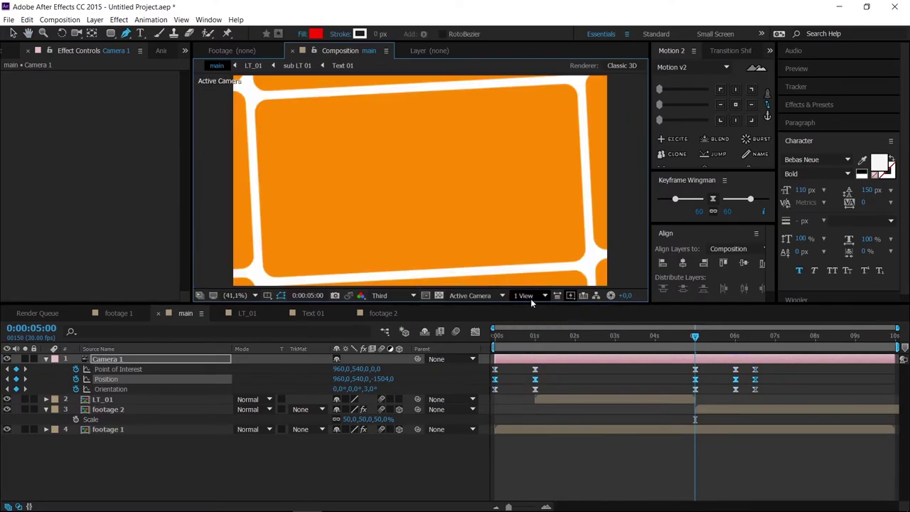
{"action": "key", "text": "space"}
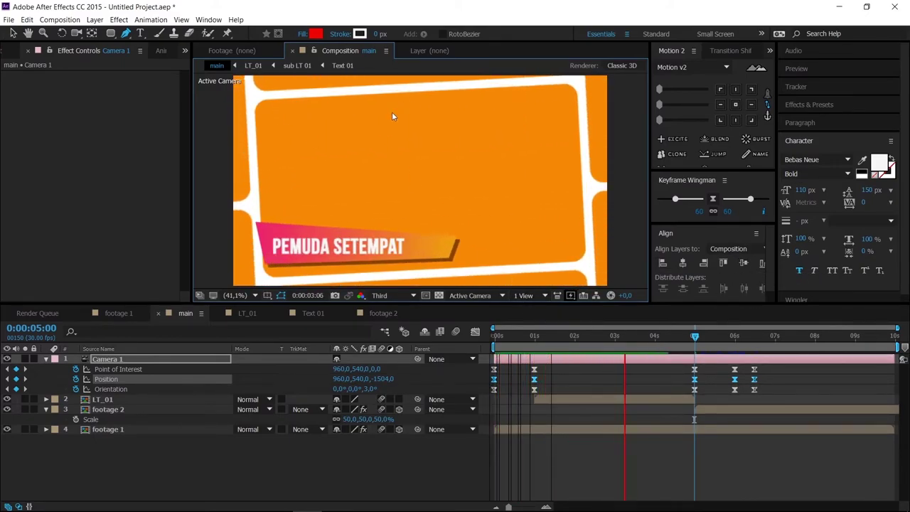
{"action": "left_click_drag", "start_coordinate": [596, 336], "coordinate": [573, 351]}
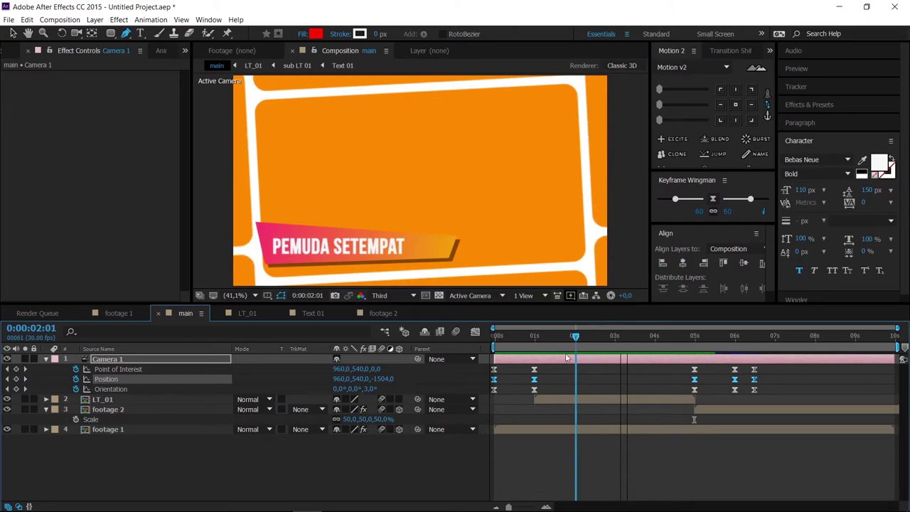
Collapse the Camera 1 and footage 2 properties and scrub through the lower third section with the Selection tool active
{"action": "left_click", "coordinate": [45, 358]}
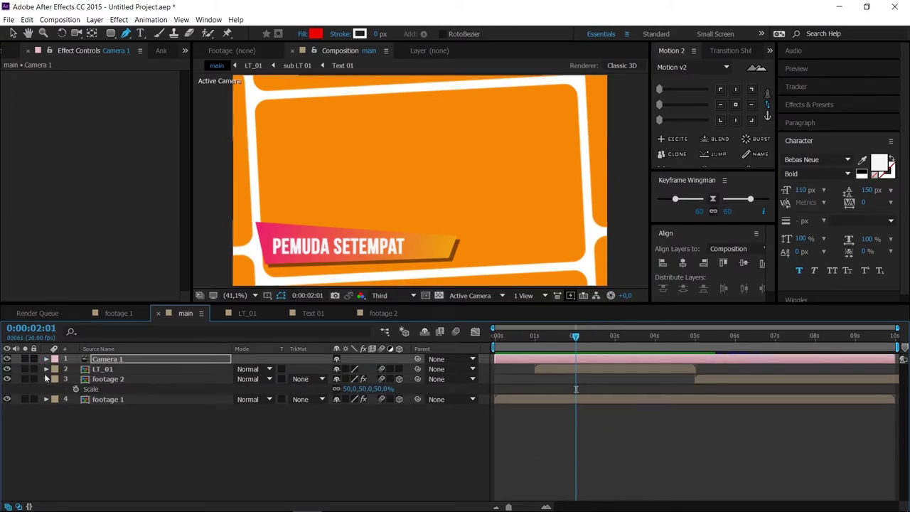
{"action": "left_click", "coordinate": [45, 380]}
{"action": "left_click_drag", "start_coordinate": [511, 344], "coordinate": [630, 337]}
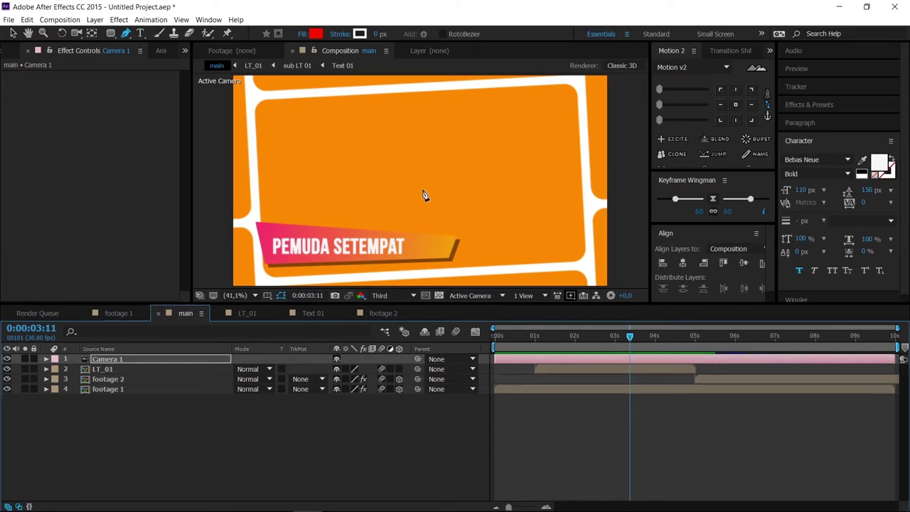
{"action": "key", "text": "v"}
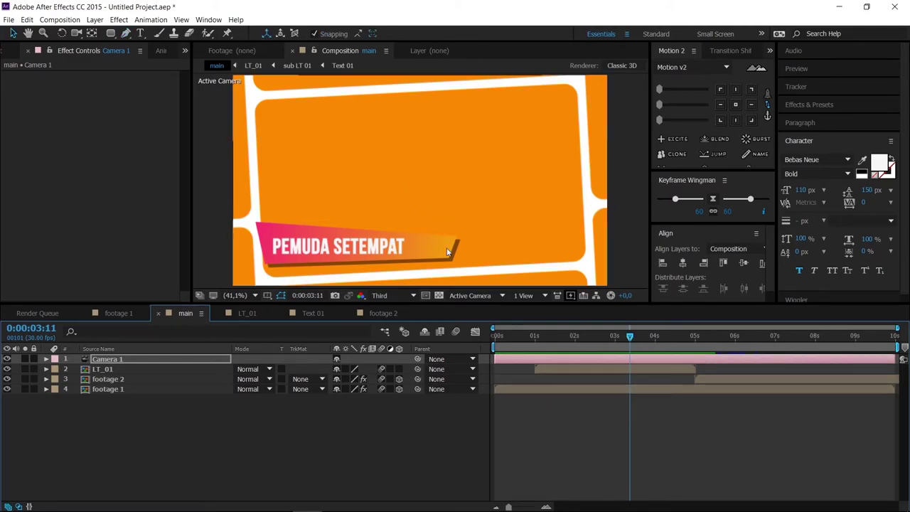
{"action": "left_click_drag", "start_coordinate": [590, 335], "coordinate": [545, 340]}
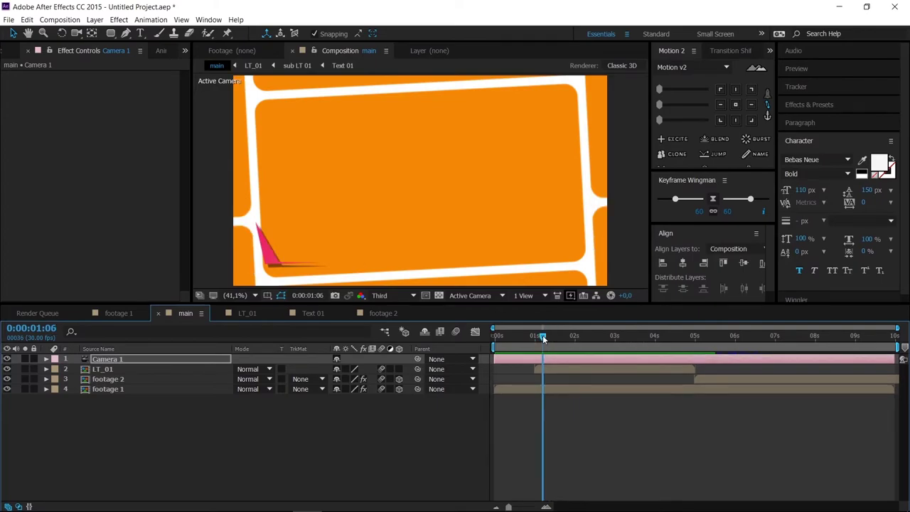
{"action": "left_click", "coordinate": [644, 334]}
{"action": "left_click_drag", "start_coordinate": [643, 334], "coordinate": [591, 336]}
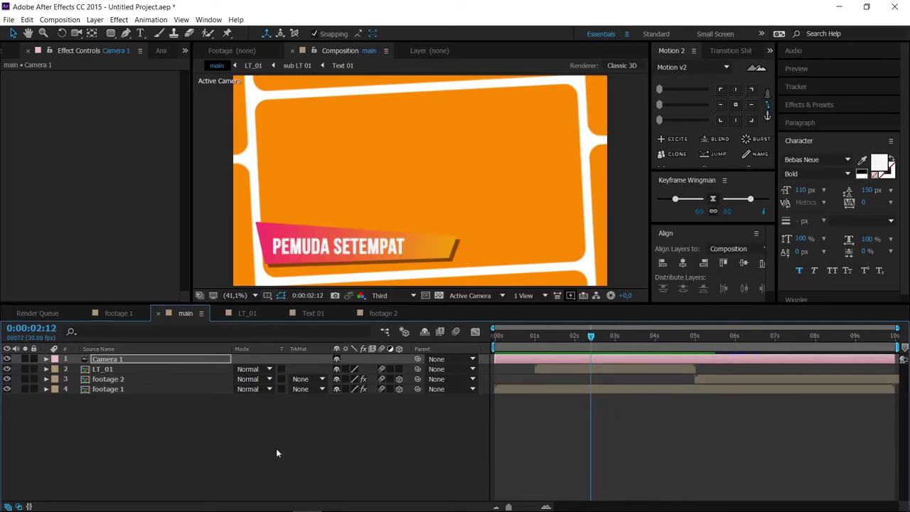
Add a null object centred in the composition with a centred anchor point, and parent Camera 1 to it
{"action": "left_click", "coordinate": [205, 440]}
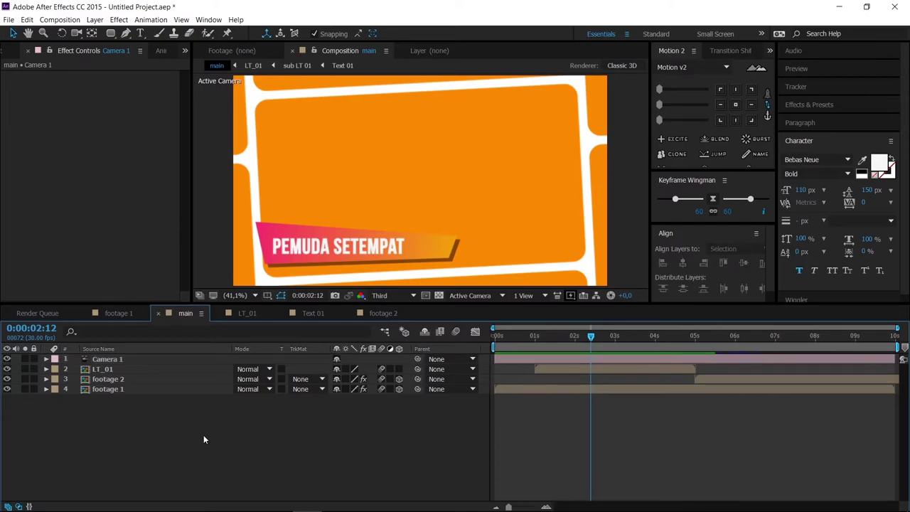
{"action": "right_click", "coordinate": [223, 437]}
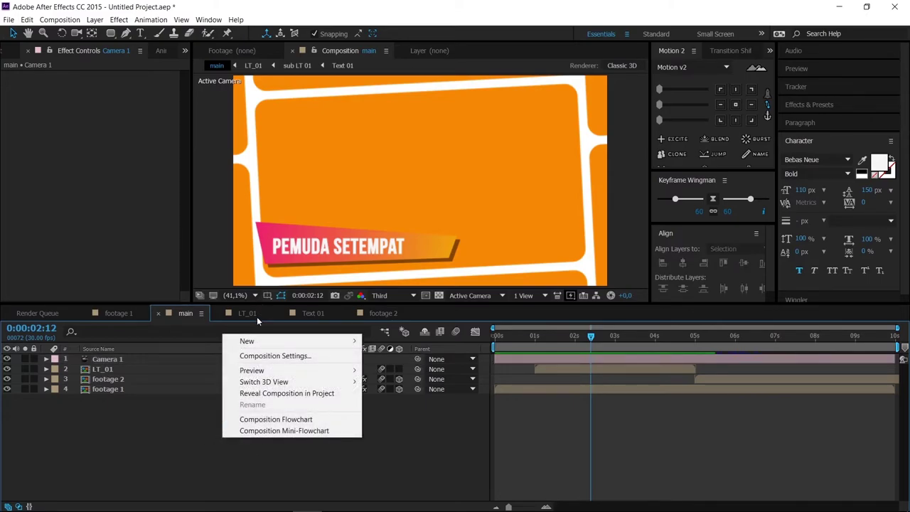
{"action": "mouse_move", "coordinate": [256, 341]}
{"action": "left_click", "coordinate": [430, 402]}
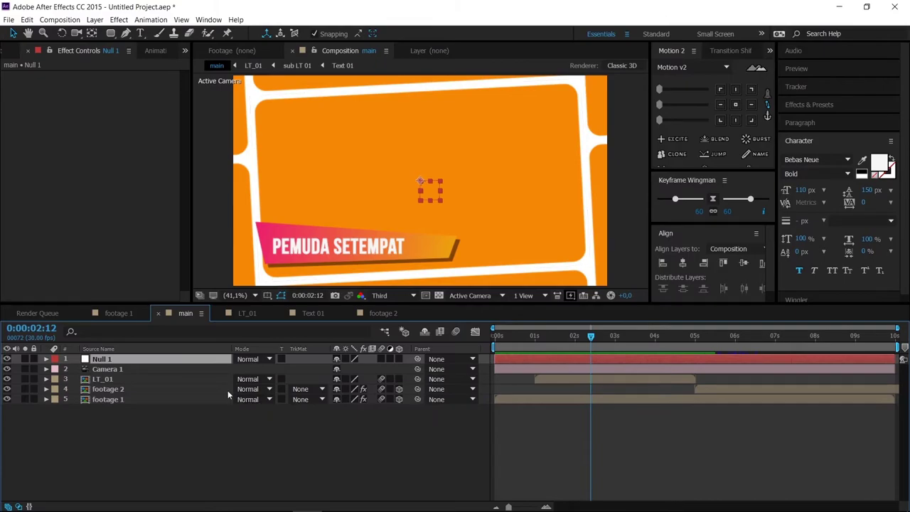
{"action": "left_click", "coordinate": [736, 104]}
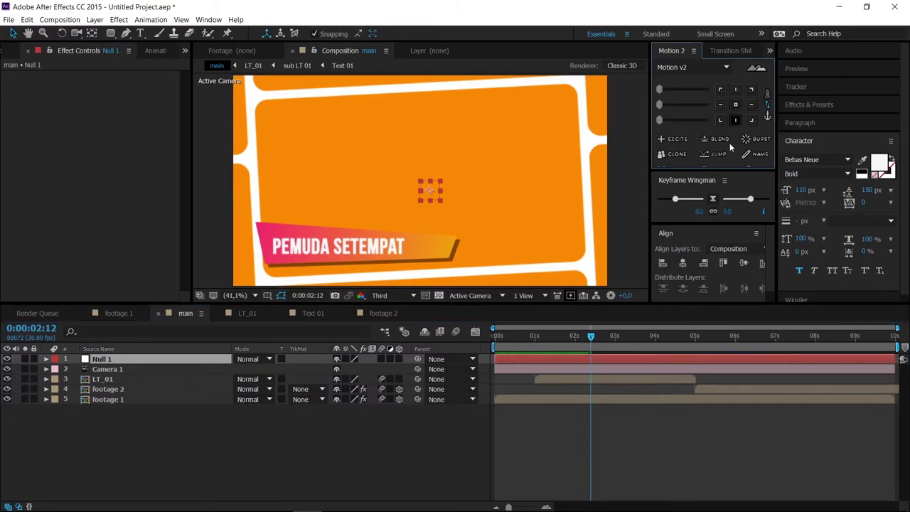
{"action": "left_click", "coordinate": [743, 263]}
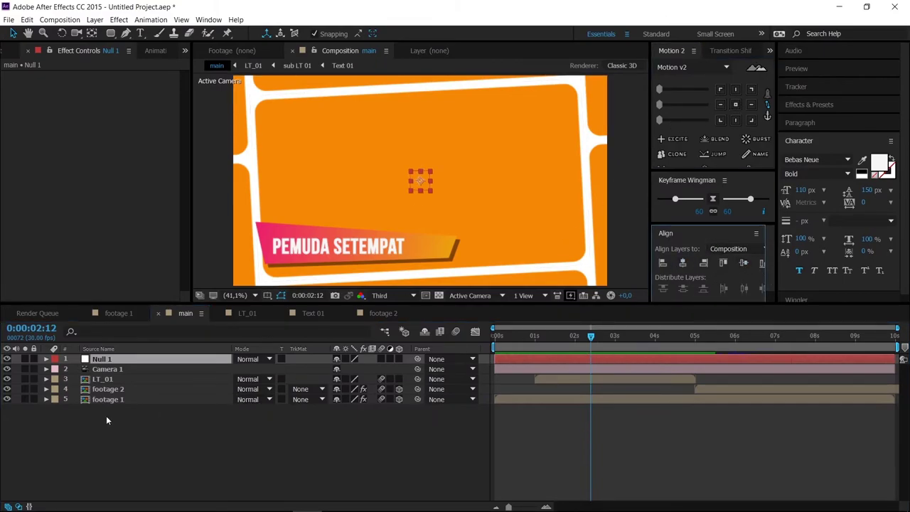
{"action": "key", "text": "p"}
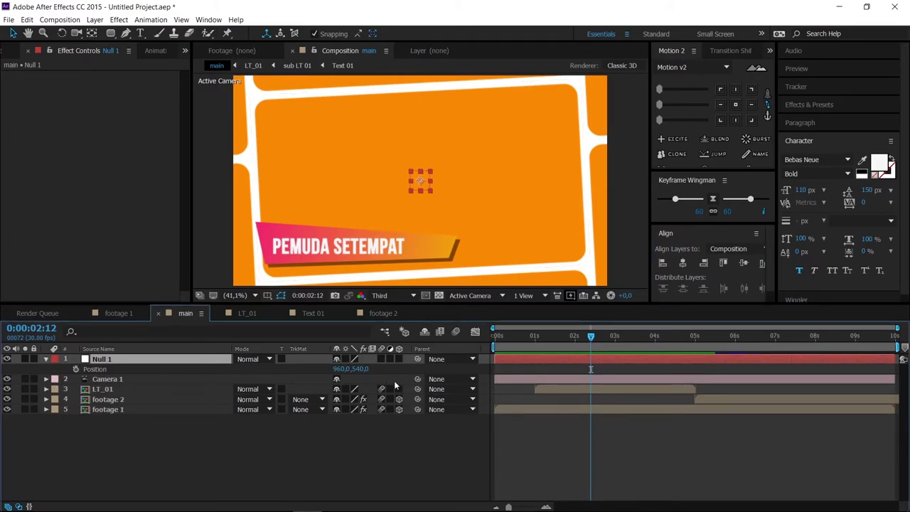
{"action": "left_click_drag", "start_coordinate": [418, 378], "coordinate": [107, 363]}
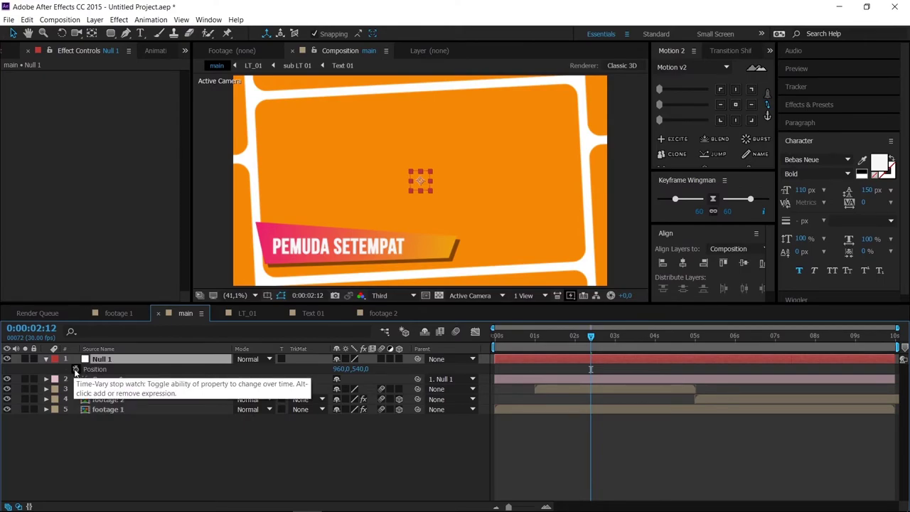
Apply the expression wiggle (1,20) to the null's Position and preview the camera shake
{"action": "left_click", "coordinate": [75, 370], "text": "alt"}
{"action": "type", "text": "w"}
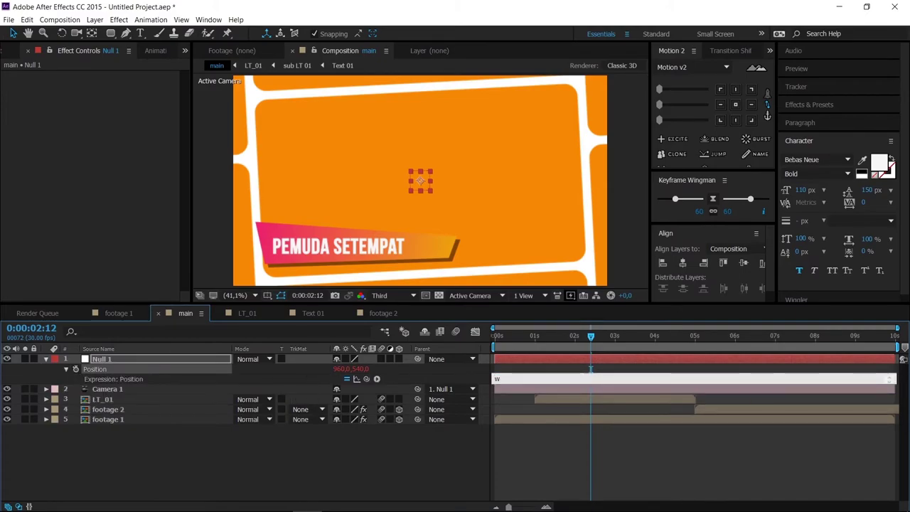
{"action": "type", "text": "iggle (1,10"}
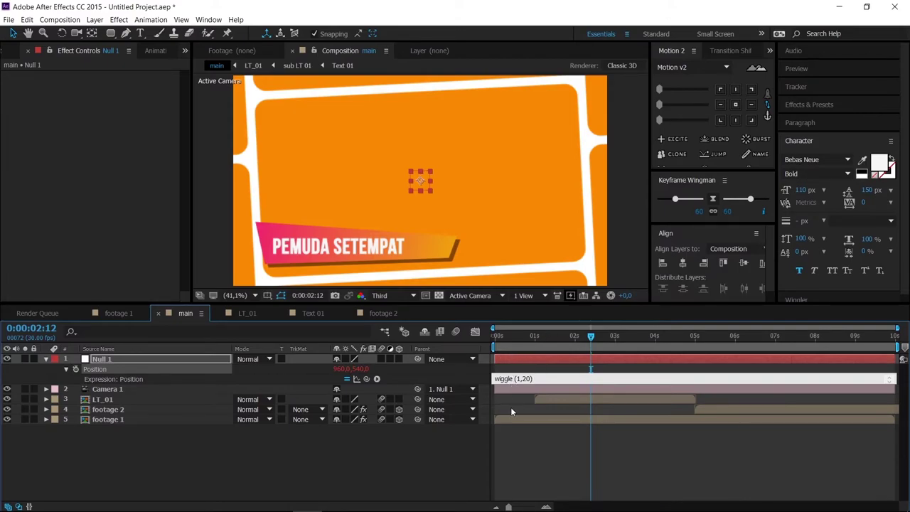
{"action": "double_click", "coordinate": [526, 379]}
{"action": "left_click", "coordinate": [503, 402]}
{"action": "left_click", "coordinate": [518, 378]}
{"action": "left_click_drag", "start_coordinate": [569, 340], "coordinate": [625, 335]}
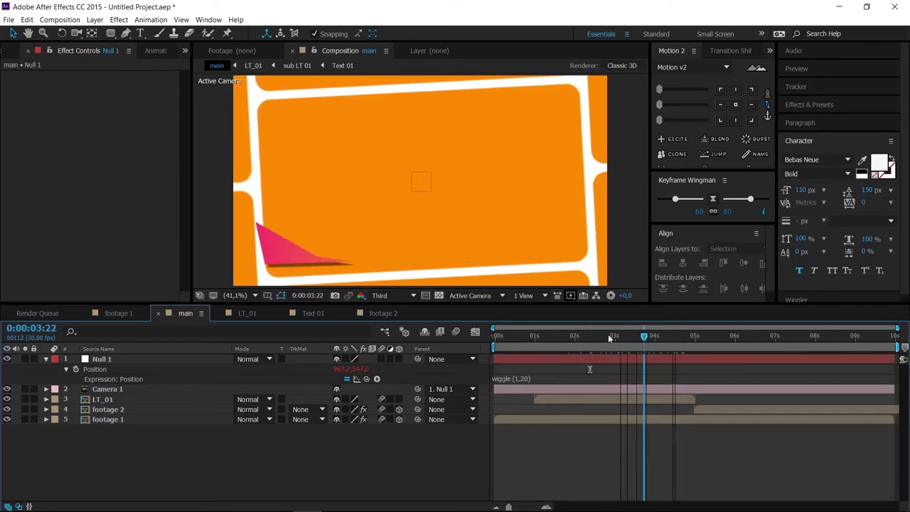
Try a faster camera shake by changing the null's Position expression to wiggle (20,20) and preview it
{"action": "left_click", "coordinate": [519, 379]}
{"action": "left_click", "coordinate": [536, 379]}
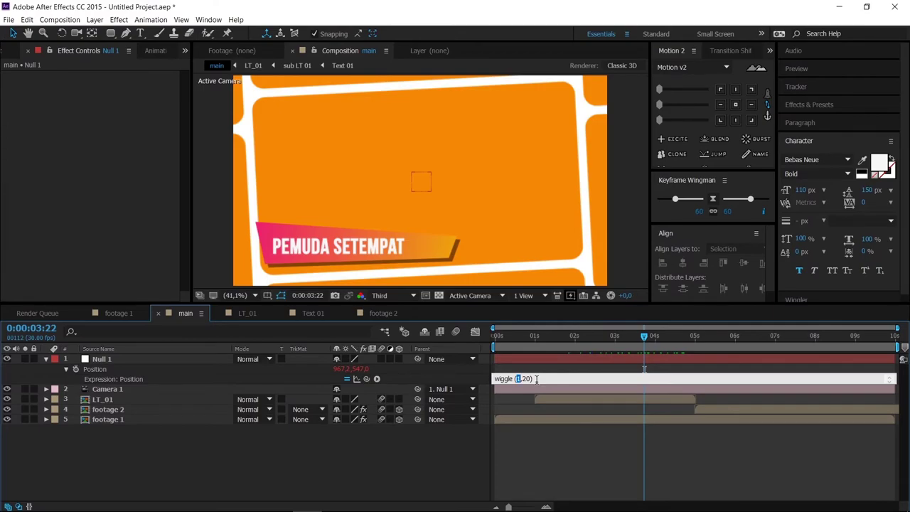
{"action": "type", "text": "20"}
{"action": "key", "text": "KP_Enter"}
{"action": "key", "text": "space"}
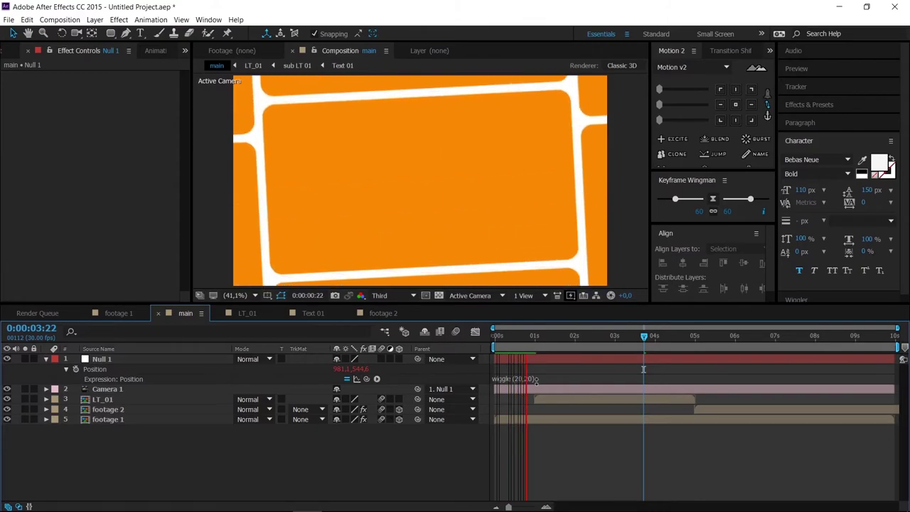
Set the null's Position expression to wiggle (1,20) and scrub through to footage 2
{"action": "left_click", "coordinate": [513, 337]}
{"action": "left_click", "coordinate": [517, 379]}
{"action": "left_click", "coordinate": [526, 378]}
{"action": "type", "text": "1"}
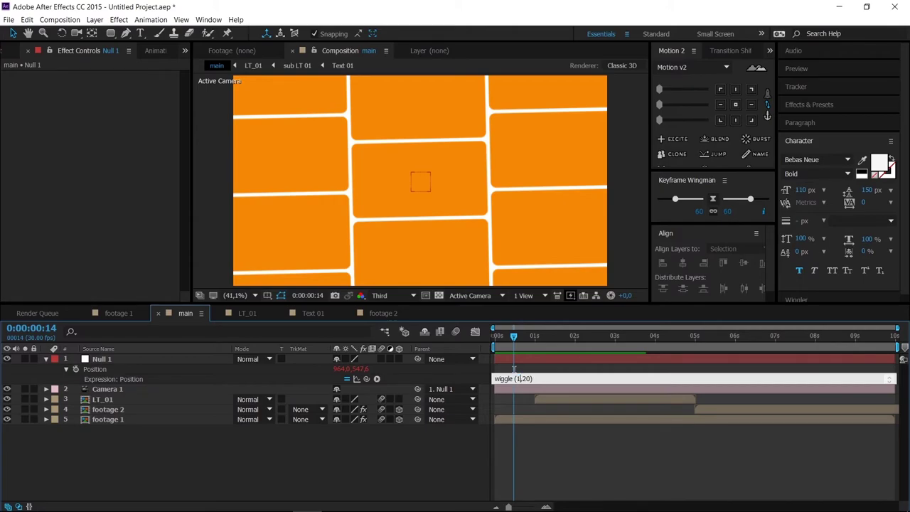
{"action": "key", "text": "KP_Enter"}
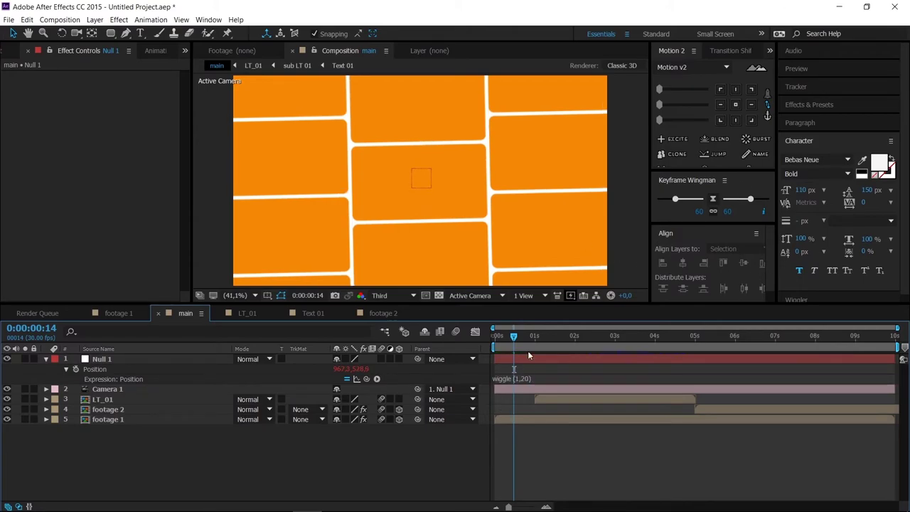
{"action": "left_click_drag", "start_coordinate": [520, 337], "coordinate": [812, 340]}
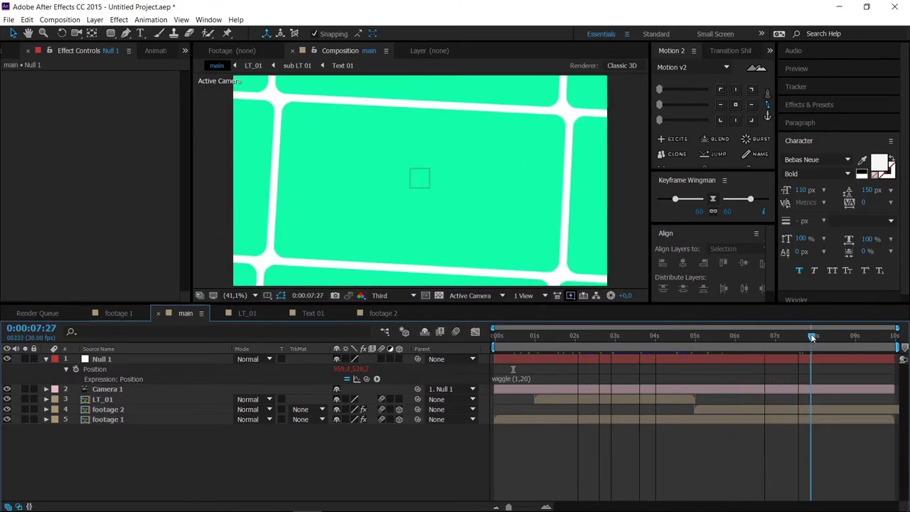
Duplicate the LT_01 composition in the project and open the copy
{"action": "left_click", "coordinate": [46, 360]}
{"action": "left_click", "coordinate": [102, 379]}
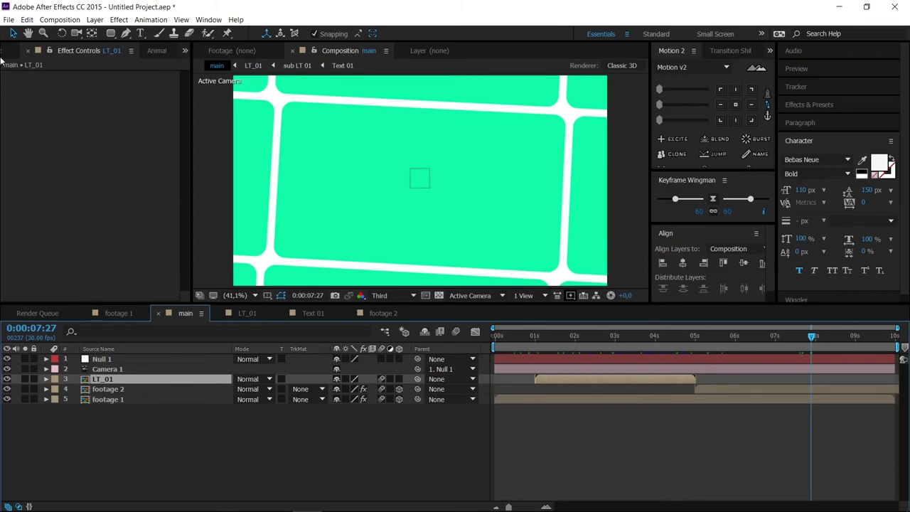
{"action": "left_click", "coordinate": [11, 55]}
{"action": "left_click", "coordinate": [62, 241]}
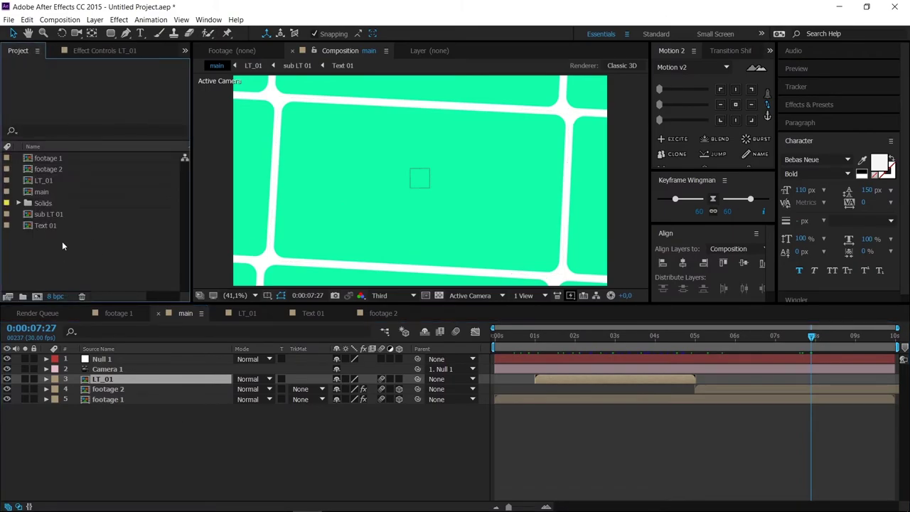
{"action": "left_click", "coordinate": [44, 182]}
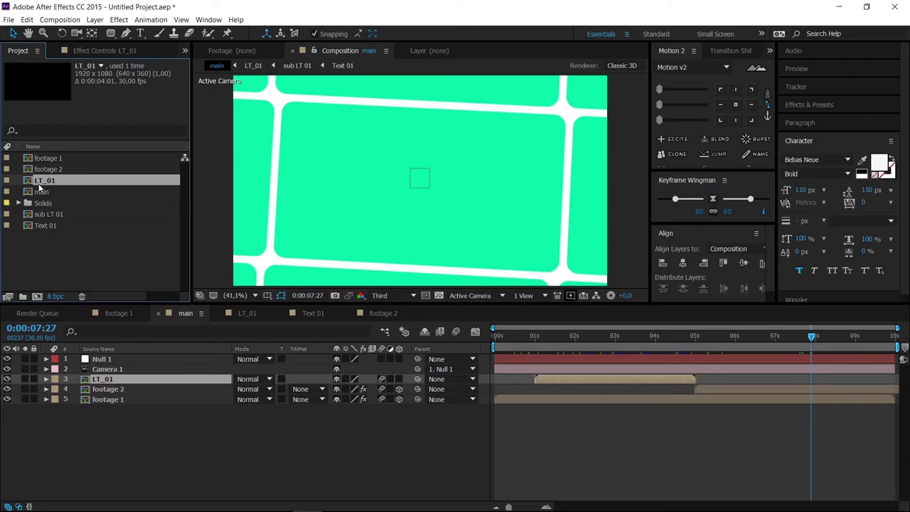
{"action": "key", "text": "ctrl+d"}
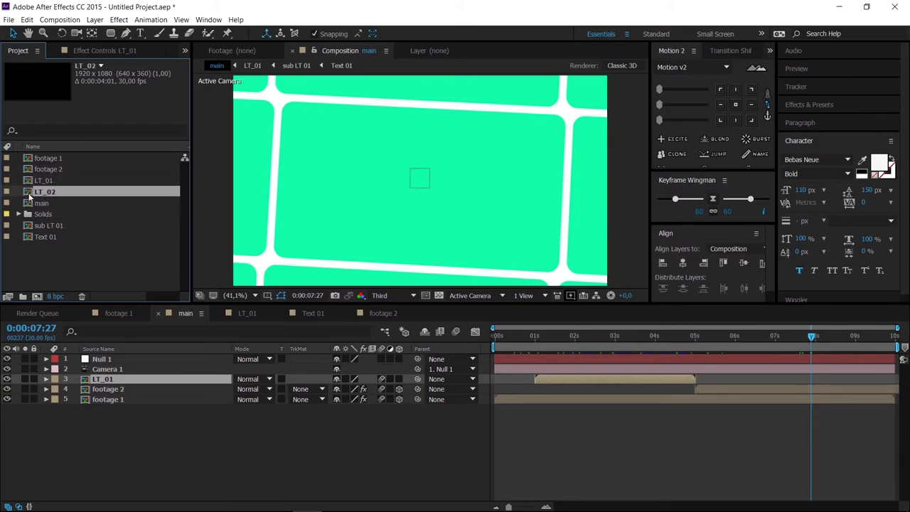
{"action": "double_click", "coordinate": [35, 190]}
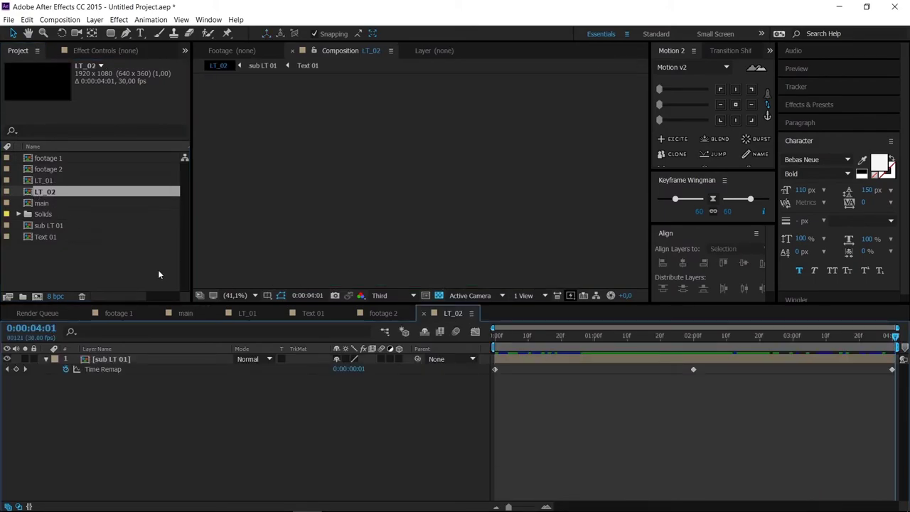
Scrub through the lower third in LT_02 and inspect the contents of its nested sub LT 01 composition
{"action": "left_click", "coordinate": [111, 361]}
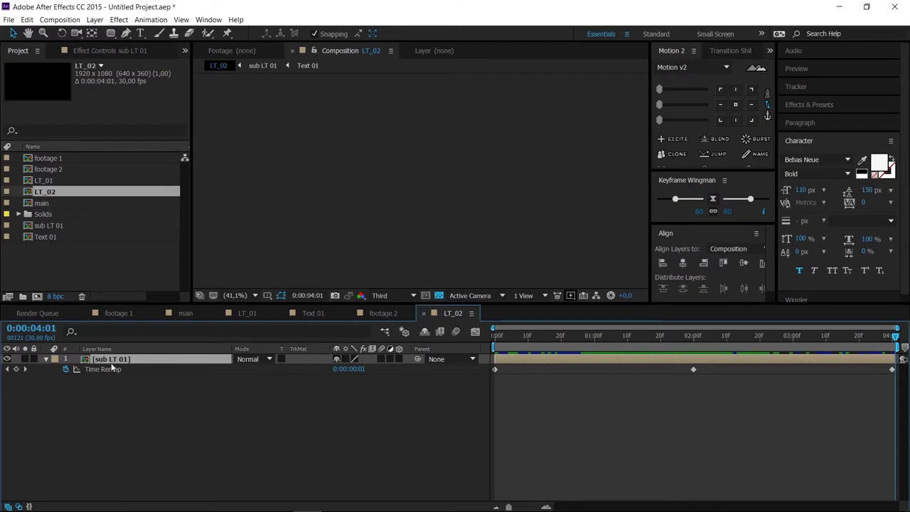
{"action": "left_click", "coordinate": [47, 359]}
{"action": "left_click_drag", "start_coordinate": [549, 338], "coordinate": [683, 338]}
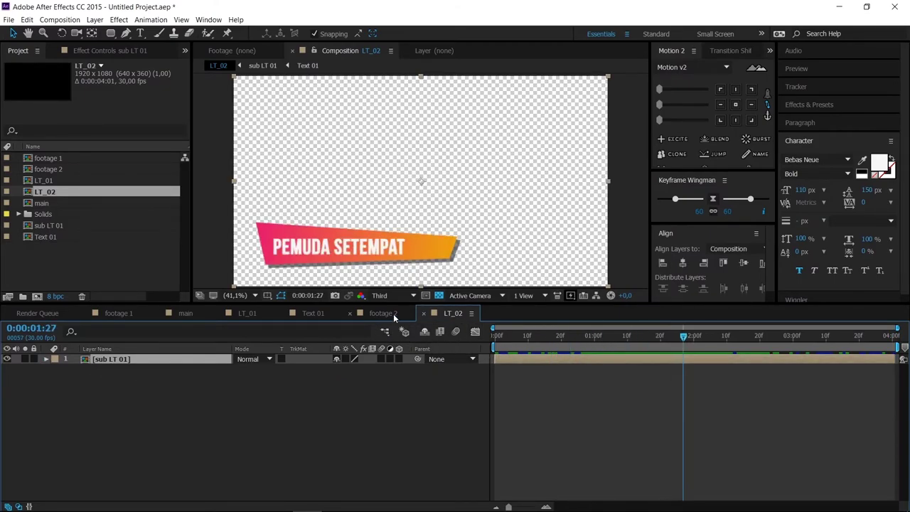
{"action": "double_click", "coordinate": [115, 362]}
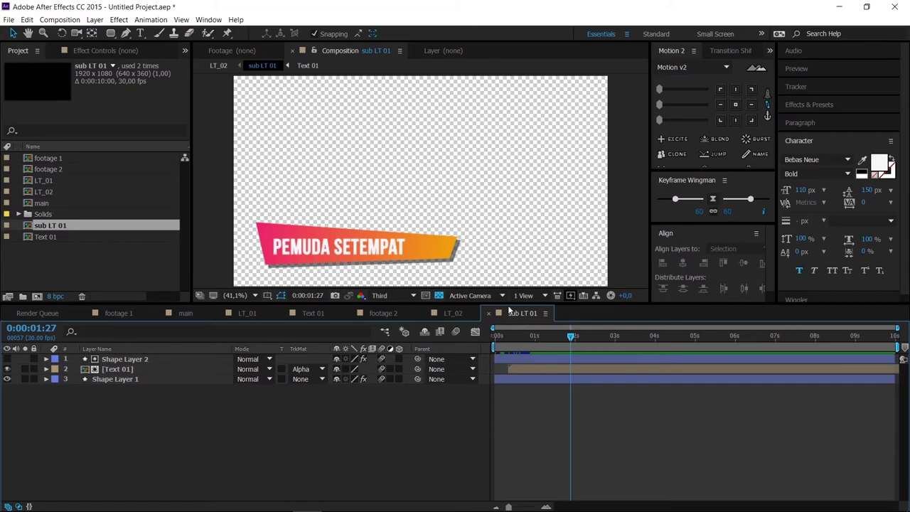
{"action": "left_click", "coordinate": [489, 314]}
Duplicate the sub LT 01 and Text 01 compositions in the project
{"action": "left_click", "coordinate": [50, 227]}
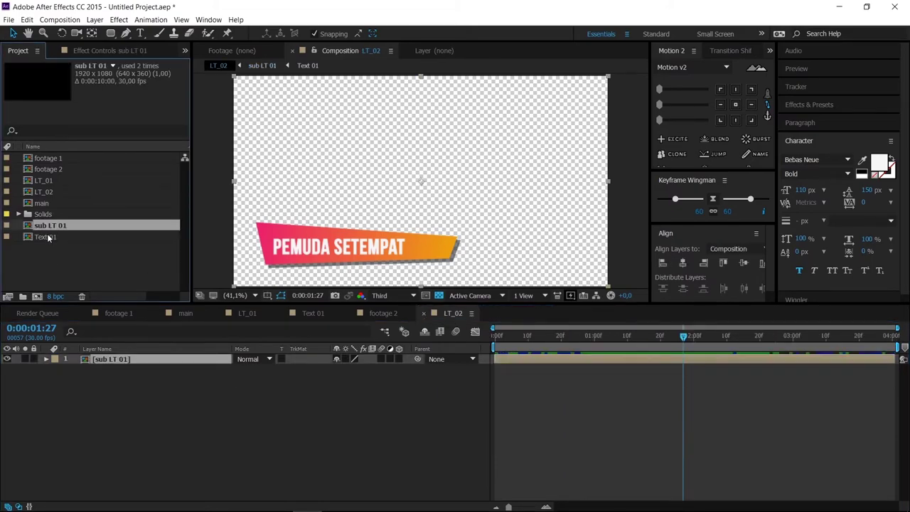
{"action": "key", "text": "ctrl+d"}
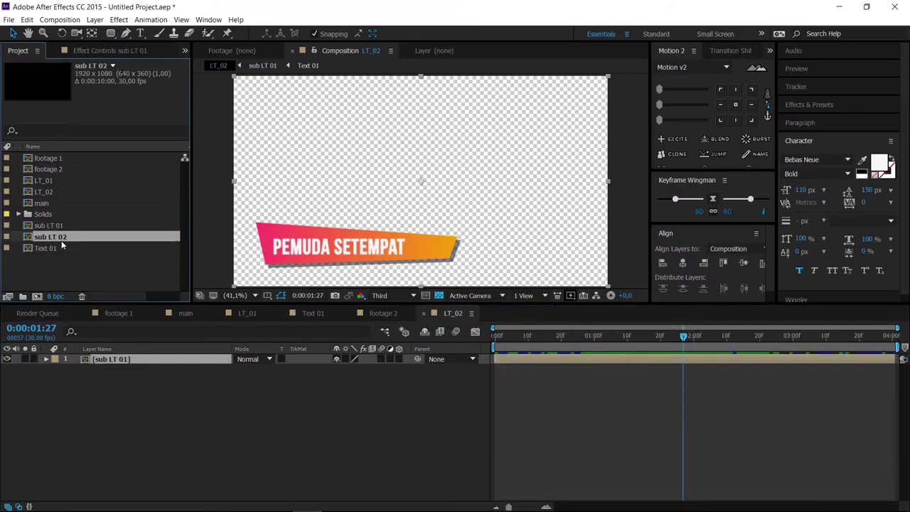
{"action": "left_click", "coordinate": [46, 247]}
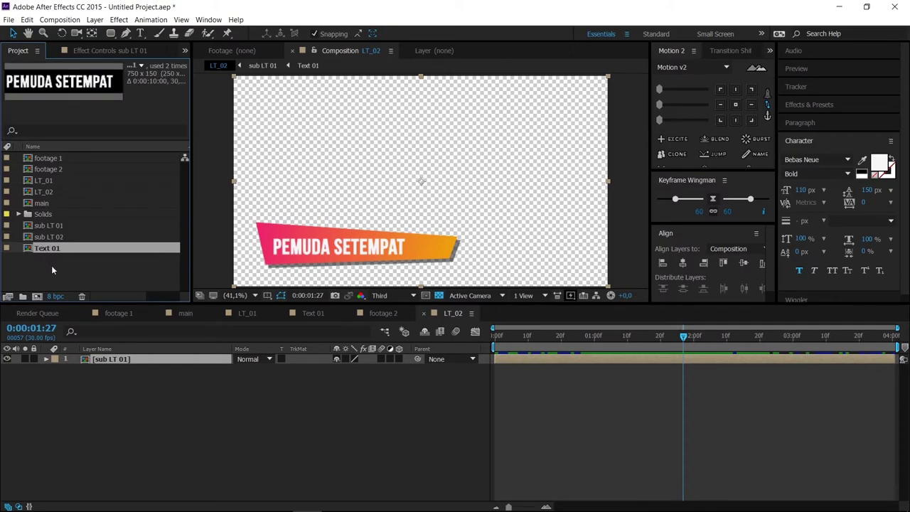
{"action": "key", "text": "ctrl+d"}
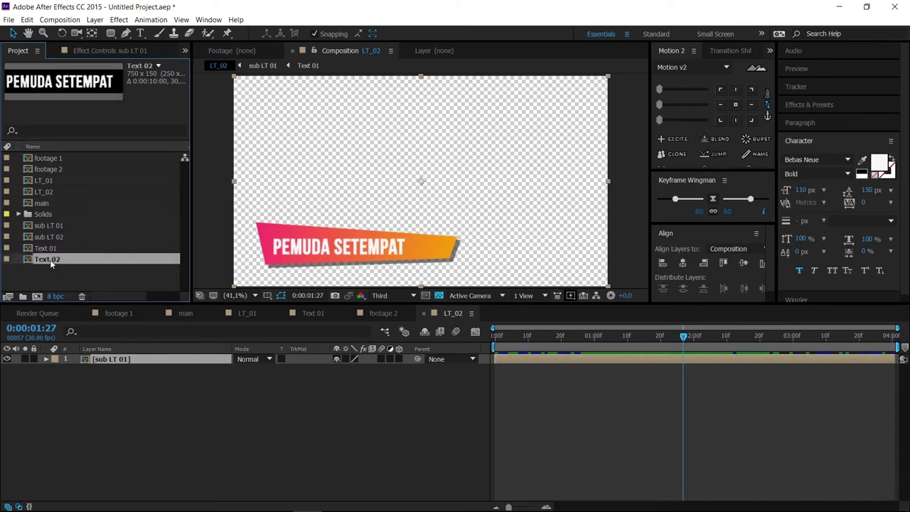
Open the Text 02 composition and replace its title text with "apalah ini"
{"action": "double_click", "coordinate": [50, 259]}
{"action": "left_click", "coordinate": [140, 33]}
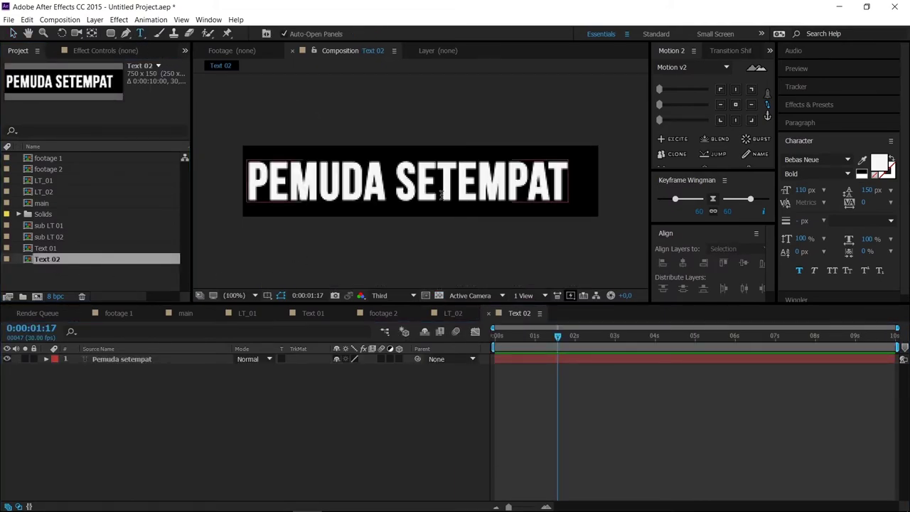
{"action": "left_click", "coordinate": [395, 180]}
{"action": "key", "text": "ctrl+a"}
{"action": "type", "text": "palah ini"}
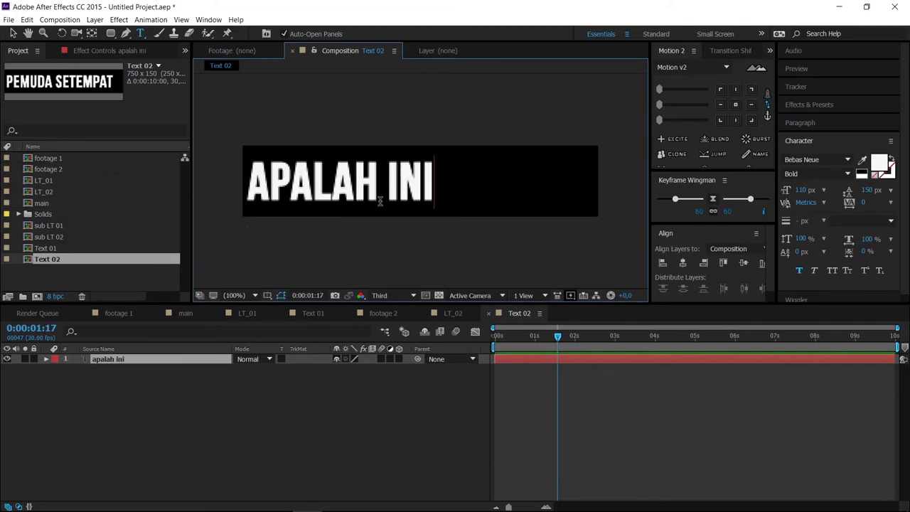
{"action": "left_click", "coordinate": [13, 34]}
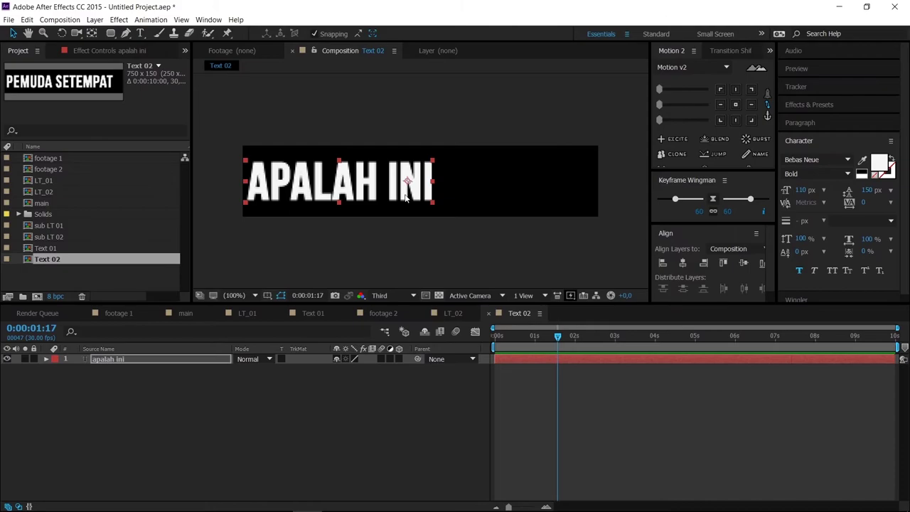
Open sub LT 02 and replace its Text 01 layer with the Text 02 composition, keeping the layer's animation
{"action": "left_click", "coordinate": [452, 317]}
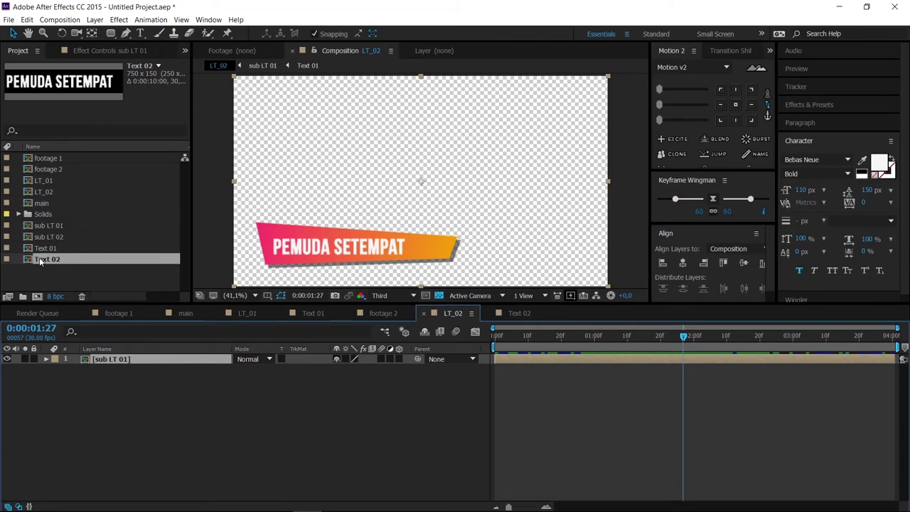
{"action": "double_click", "coordinate": [51, 237]}
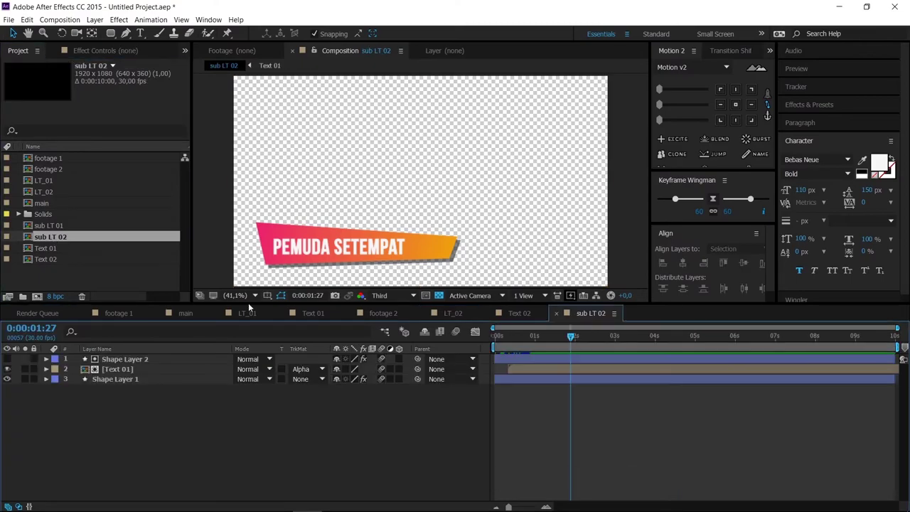
{"action": "left_click_drag", "start_coordinate": [571, 335], "coordinate": [621, 335]}
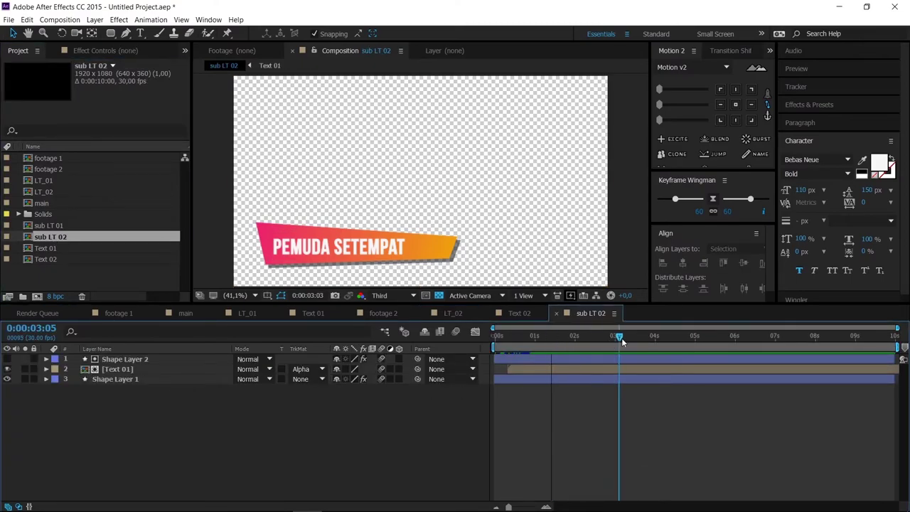
{"action": "left_click", "coordinate": [125, 372]}
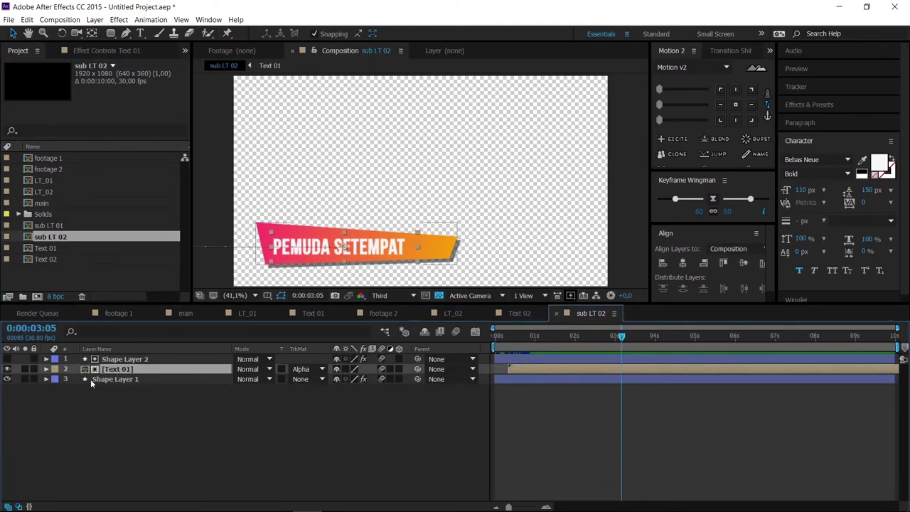
{"action": "left_click", "coordinate": [46, 259]}
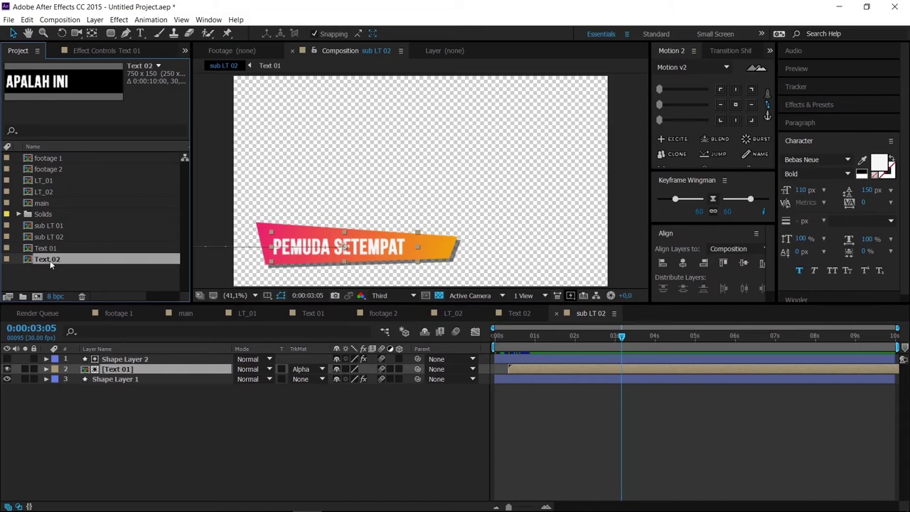
{"action": "left_click_drag", "start_coordinate": [56, 277], "coordinate": [111, 371]}
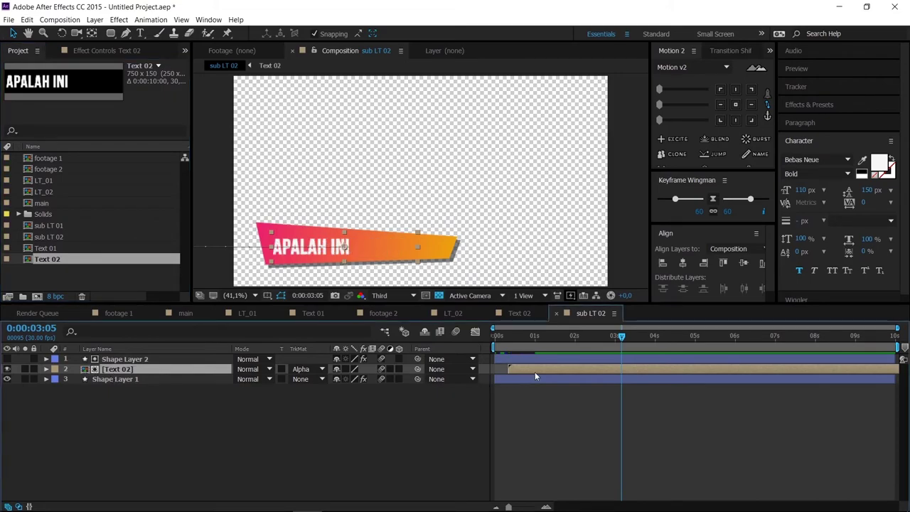
Check the Text 02 layer's Position keyframes by scrubbing through the first second of sub LT 02
{"action": "key", "text": "p"}
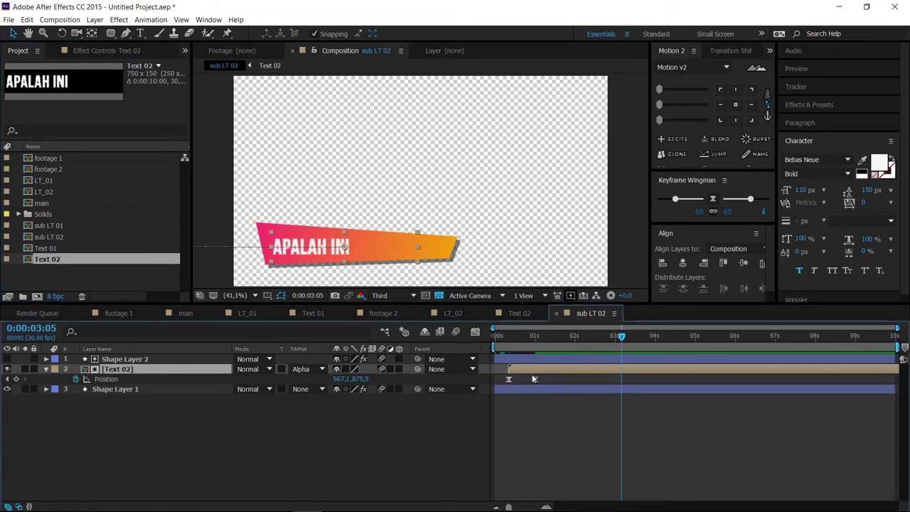
{"action": "left_click_drag", "start_coordinate": [514, 336], "coordinate": [536, 345]}
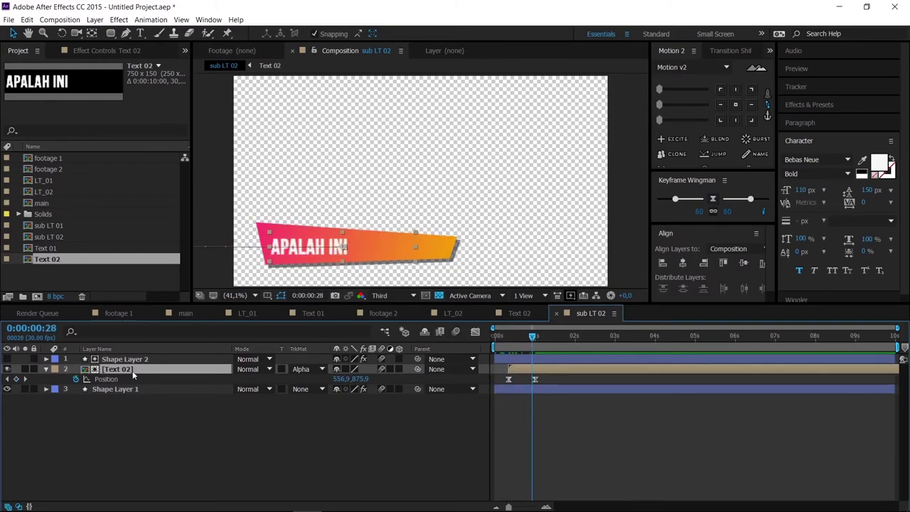
{"action": "left_click_drag", "start_coordinate": [533, 335], "coordinate": [535, 336]}
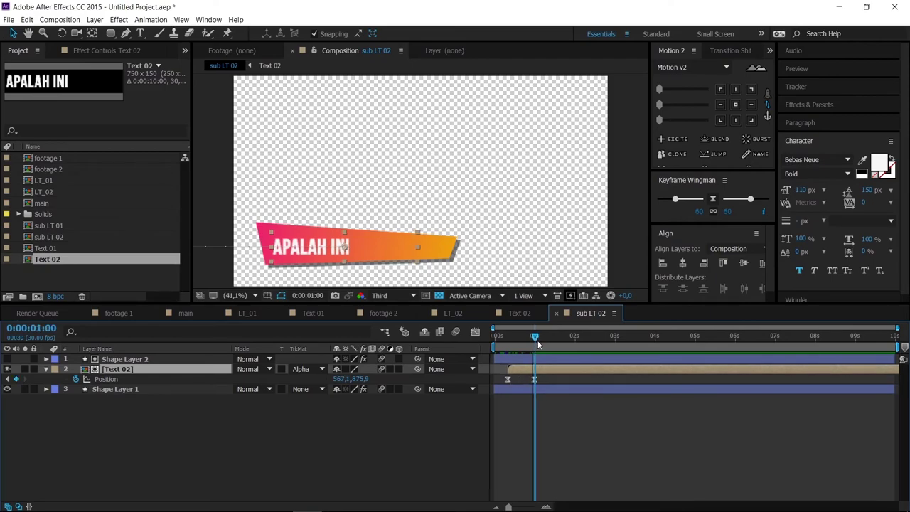
{"action": "left_click", "coordinate": [46, 370]}
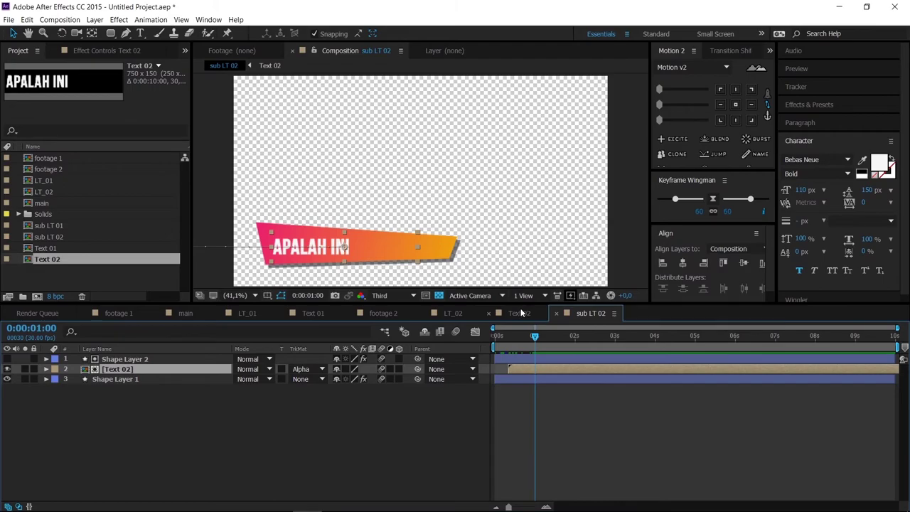
Replace the sub LT 01 layer in LT_02 with the sub LT 02 composition
{"action": "left_click", "coordinate": [455, 313]}
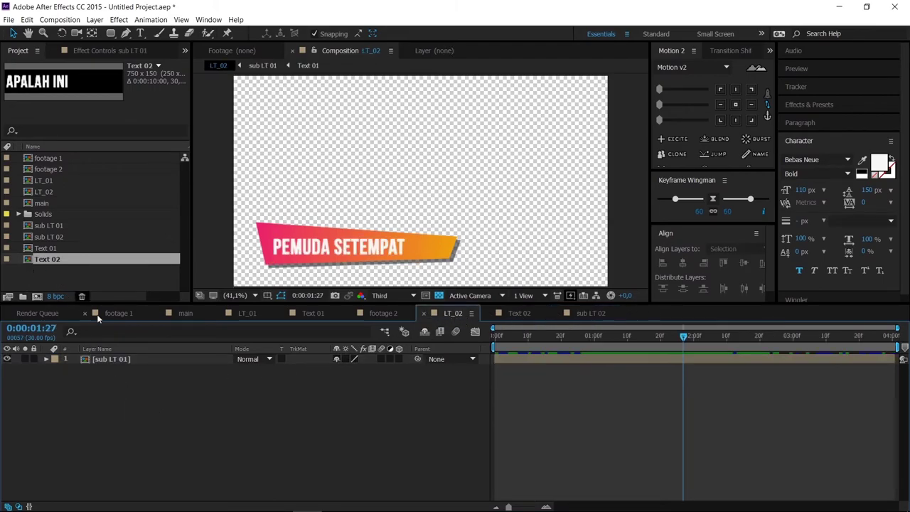
{"action": "left_click", "coordinate": [48, 237]}
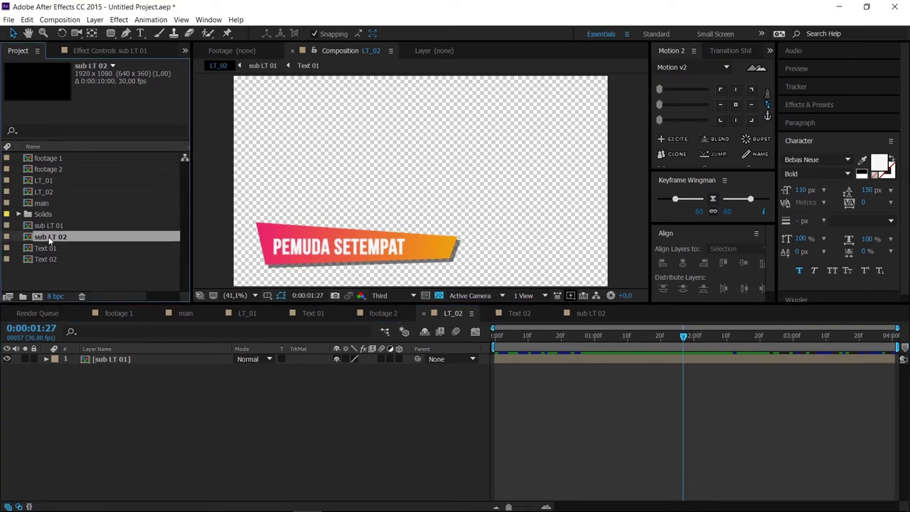
{"action": "left_click", "coordinate": [116, 367]}
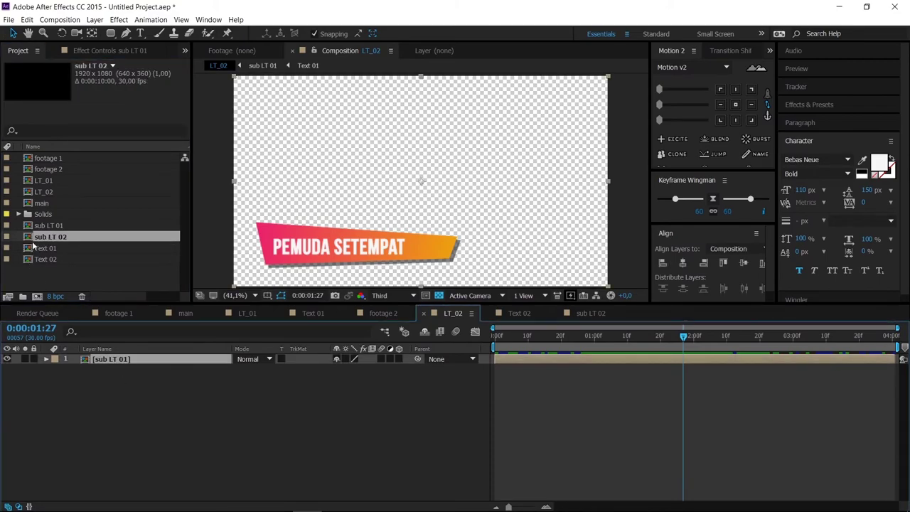
{"action": "left_click_drag", "start_coordinate": [47, 251], "coordinate": [95, 356]}
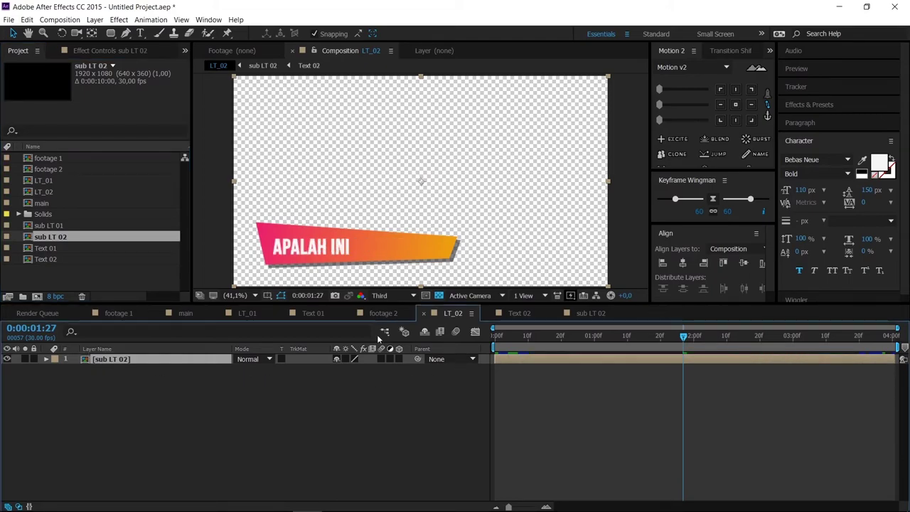
Add LT_02 to the main composition, directly below Camera 1 and above LT_01
{"action": "left_click", "coordinate": [185, 313]}
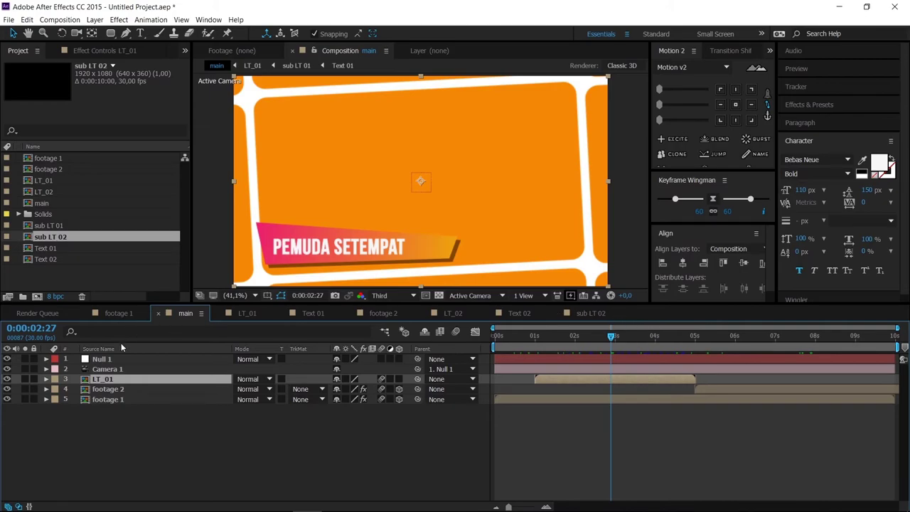
{"action": "left_click", "coordinate": [44, 192]}
{"action": "left_click_drag", "start_coordinate": [85, 356], "coordinate": [92, 382]}
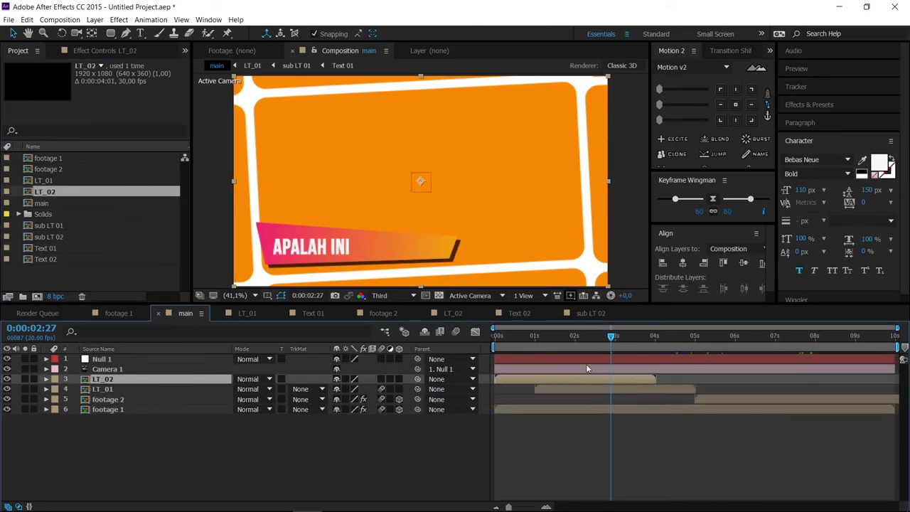
Move the LT_02 layer to start at Camera 1's last keyframe, 0:00:06:15, and preview it over footage 2
{"action": "left_click_drag", "start_coordinate": [658, 336], "coordinate": [756, 348]}
{"action": "left_click", "coordinate": [738, 369]}
{"action": "key", "text": "u"}
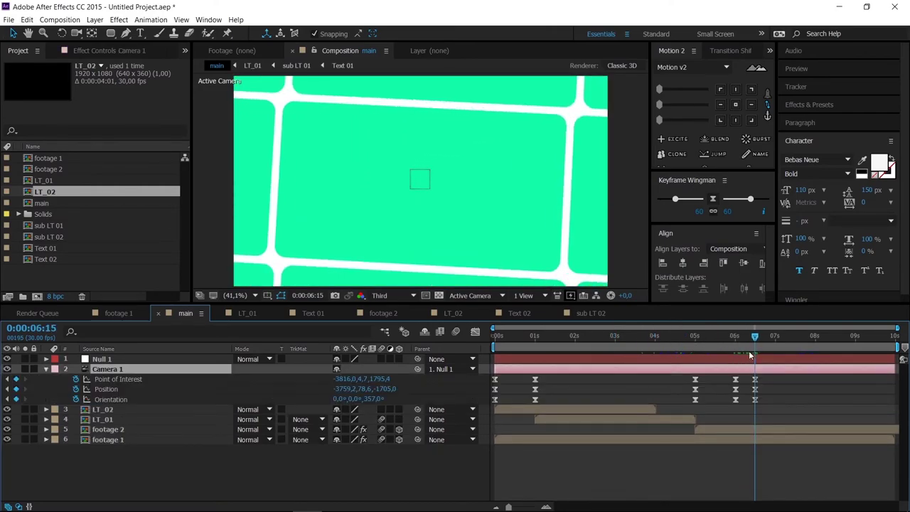
{"action": "left_click", "coordinate": [597, 409]}
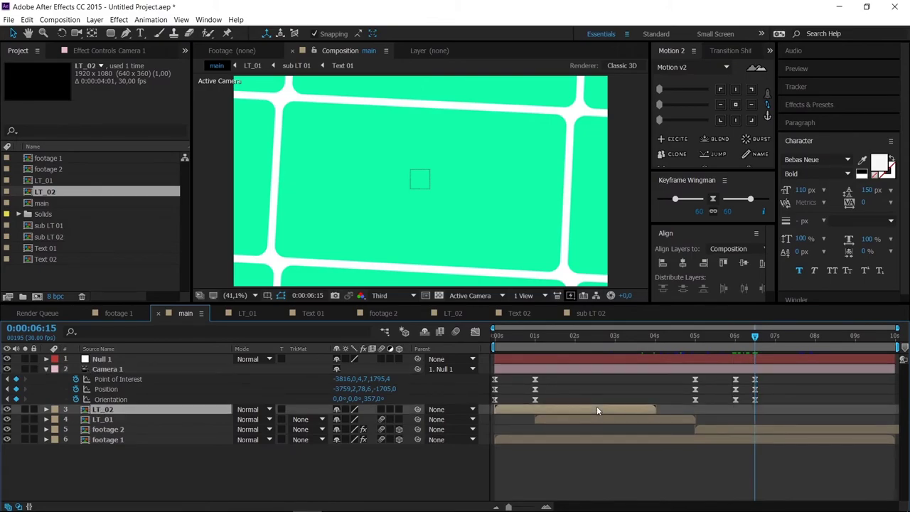
{"action": "left_click_drag", "start_coordinate": [523, 410], "coordinate": [783, 414]}
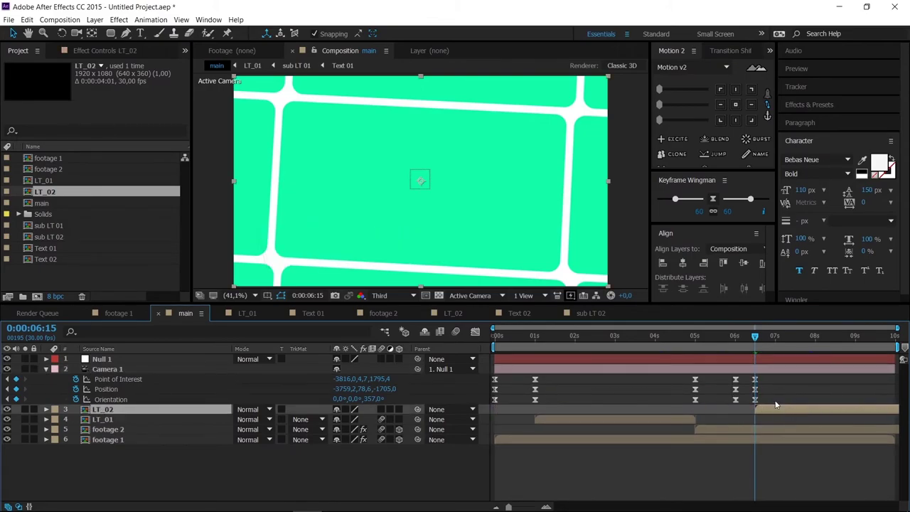
{"action": "left_click_drag", "start_coordinate": [780, 338], "coordinate": [824, 348]}
{"action": "left_click", "coordinate": [206, 477]}
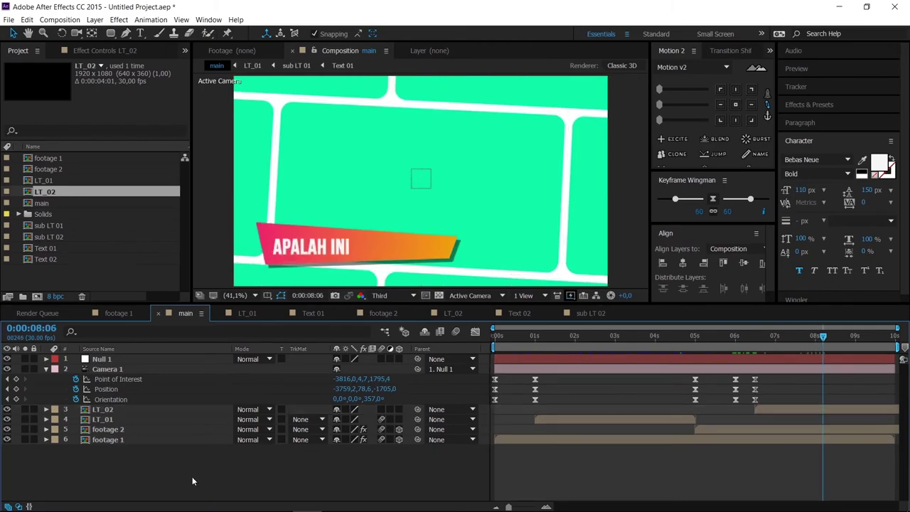
Add an adjustment layer to the main composition and place it between LT_01 and footage 2
{"action": "left_click", "coordinate": [46, 369]}
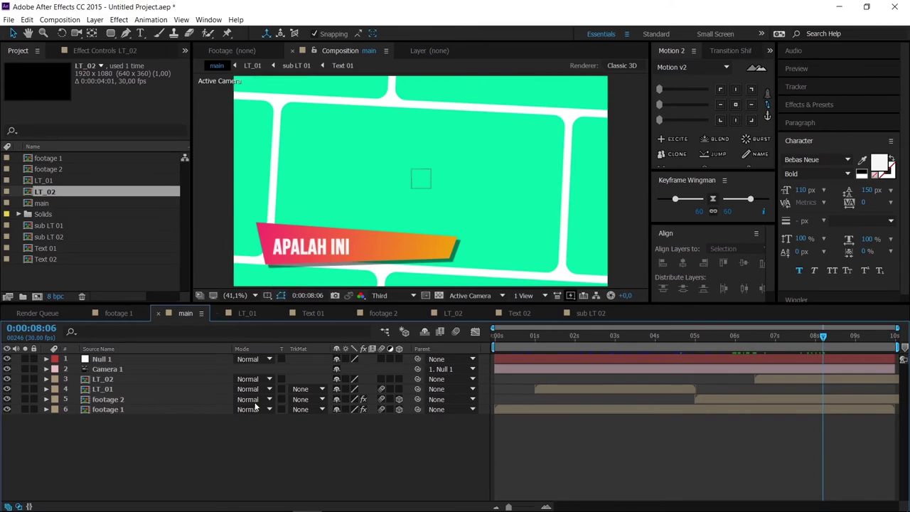
{"action": "right_click", "coordinate": [183, 437]}
{"action": "mouse_move", "coordinate": [258, 339]}
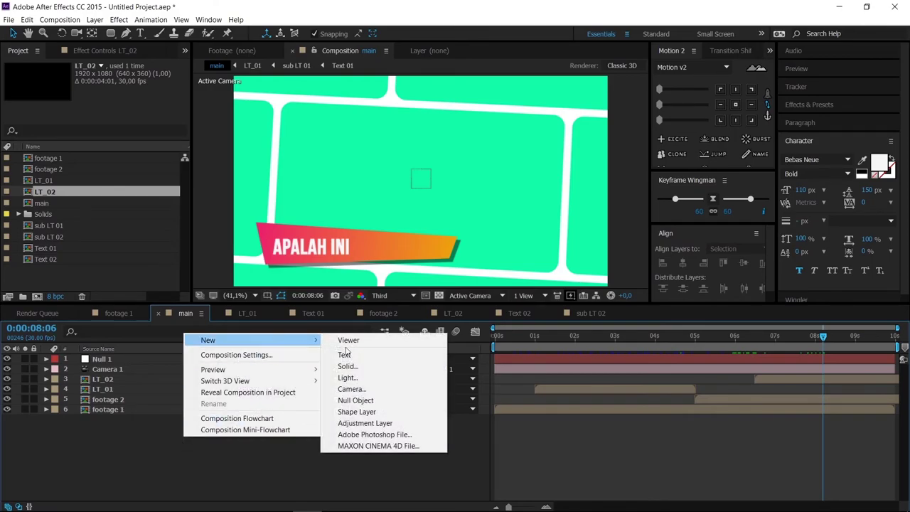
{"action": "left_click", "coordinate": [358, 423]}
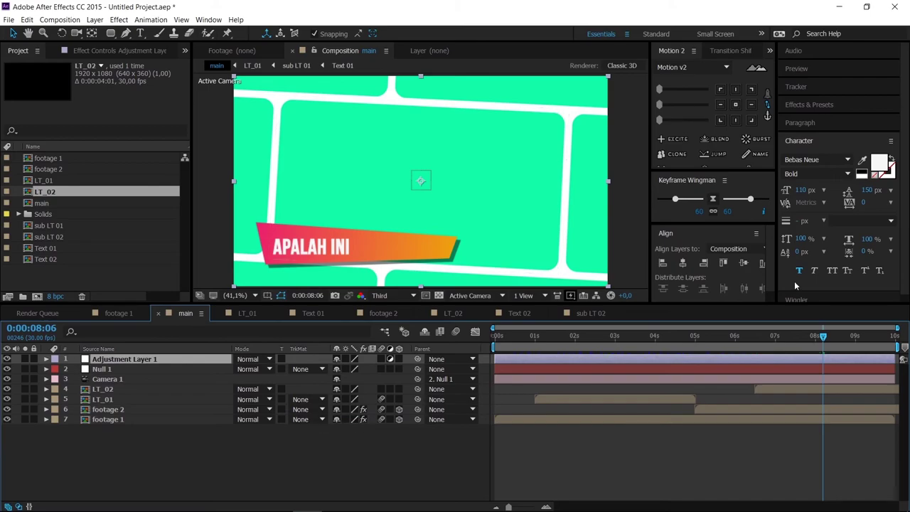
{"action": "left_click_drag", "start_coordinate": [130, 361], "coordinate": [126, 402]}
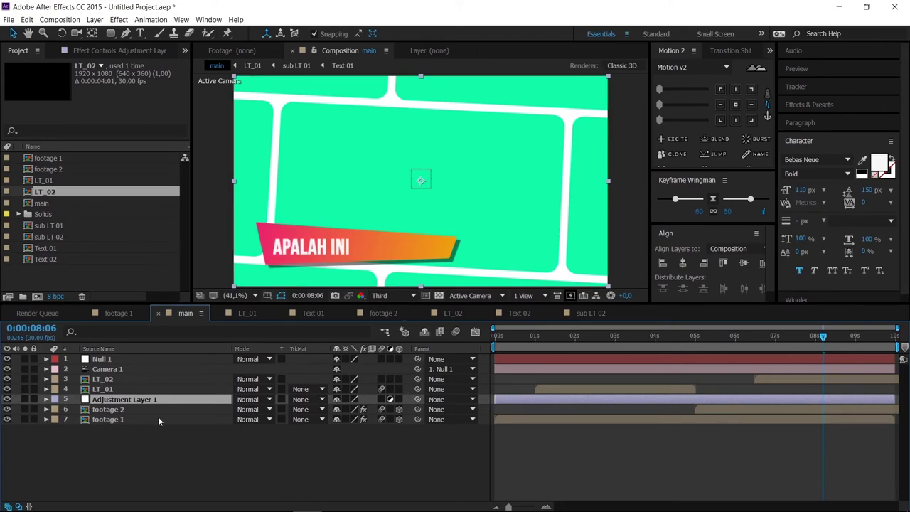
Find the Brightness & Contrast effect and apply it to Adjustment Layer 1
{"action": "left_click", "coordinate": [809, 106]}
{"action": "left_click", "coordinate": [847, 121]}
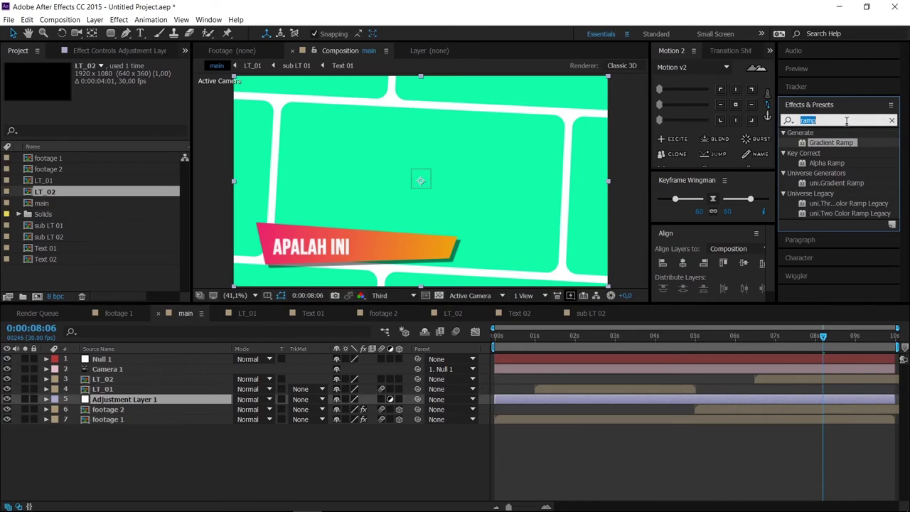
{"action": "type", "text": "brigh"}
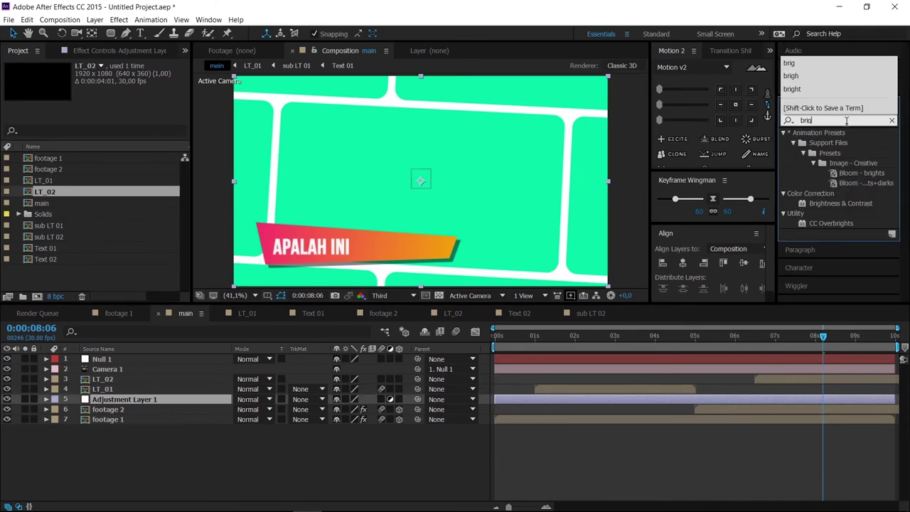
{"action": "left_click_drag", "start_coordinate": [840, 204], "coordinate": [143, 402]}
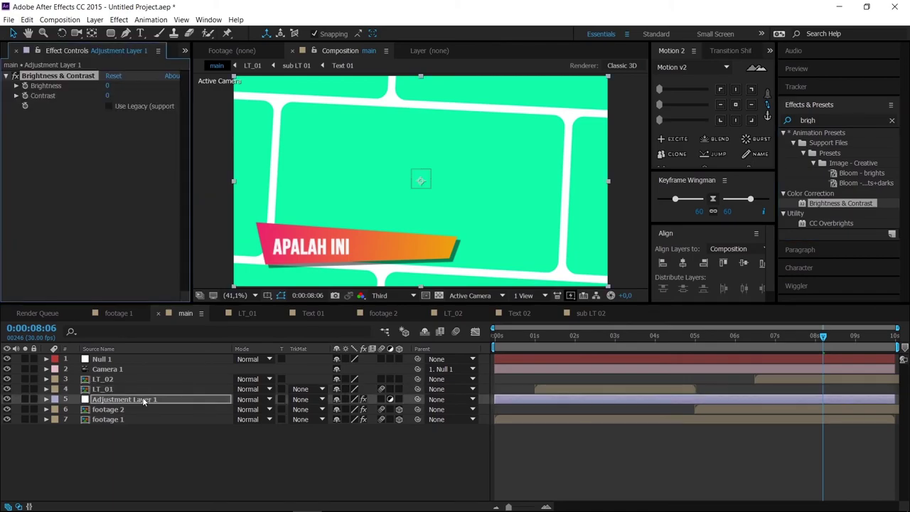
{"action": "left_click", "coordinate": [107, 85]}
{"action": "type", "text": "50"}
{"action": "key", "text": "Return"}
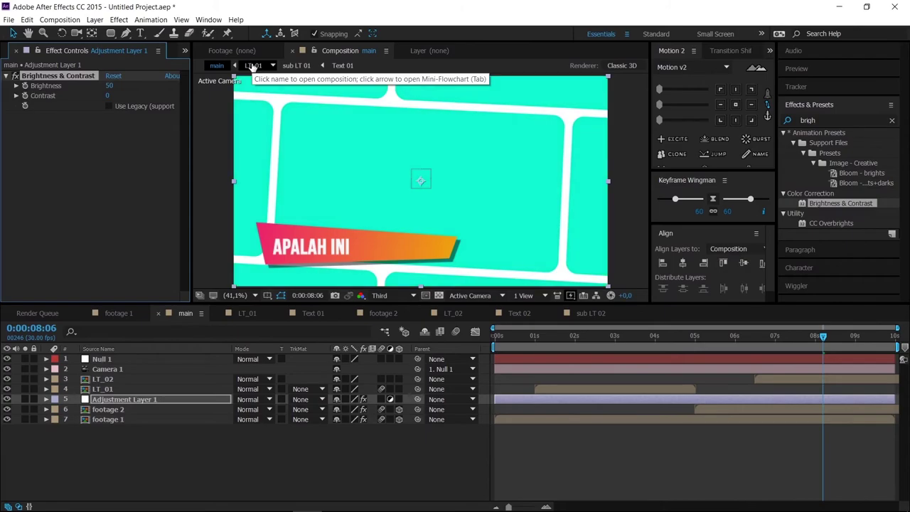
Set the adjustment layer's Brightness to -50 and Contrast to 25
{"action": "left_click", "coordinate": [109, 85]}
{"action": "type", "text": "-50"}
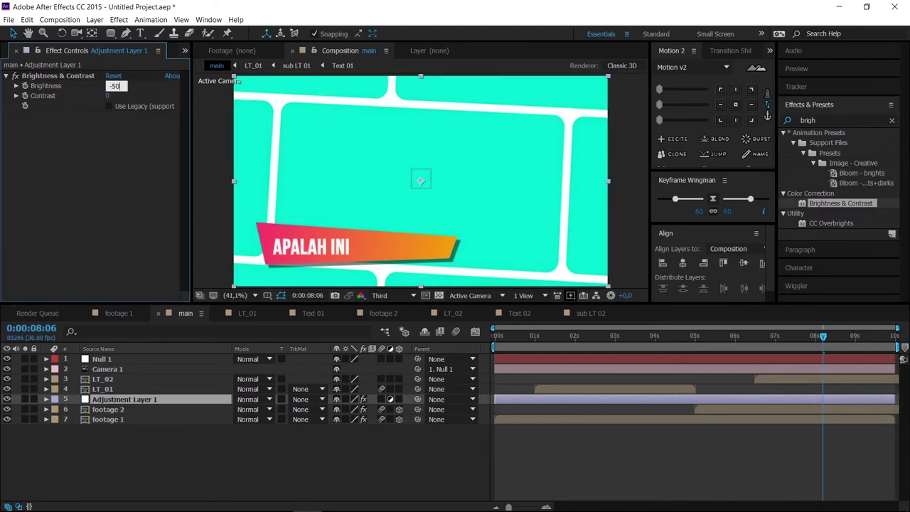
{"action": "key", "text": "Return"}
{"action": "type", "text": "25"}
{"action": "key", "text": "Return"}
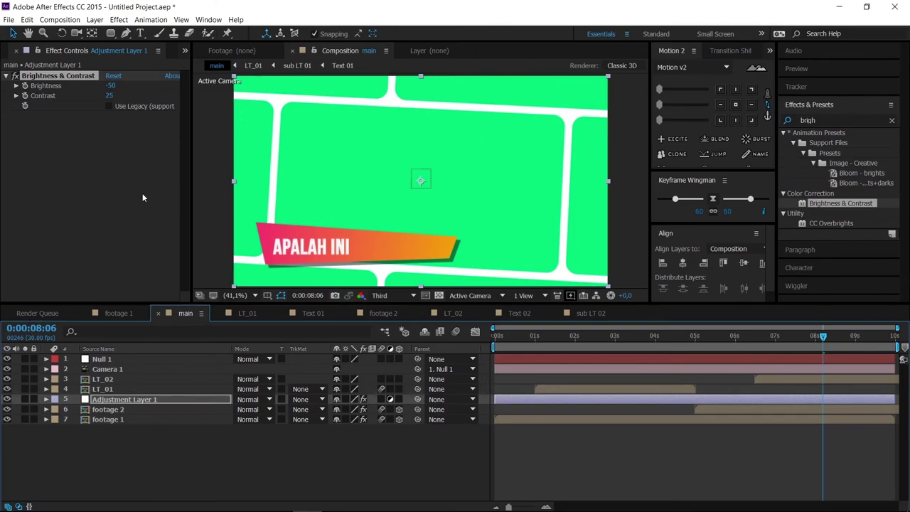
Add a full-frame elliptical mask to Adjustment Layer 1 and invert it so the effect covers only the frame's edges
{"action": "left_click", "coordinate": [110, 33]}
{"action": "left_click", "coordinate": [145, 59]}
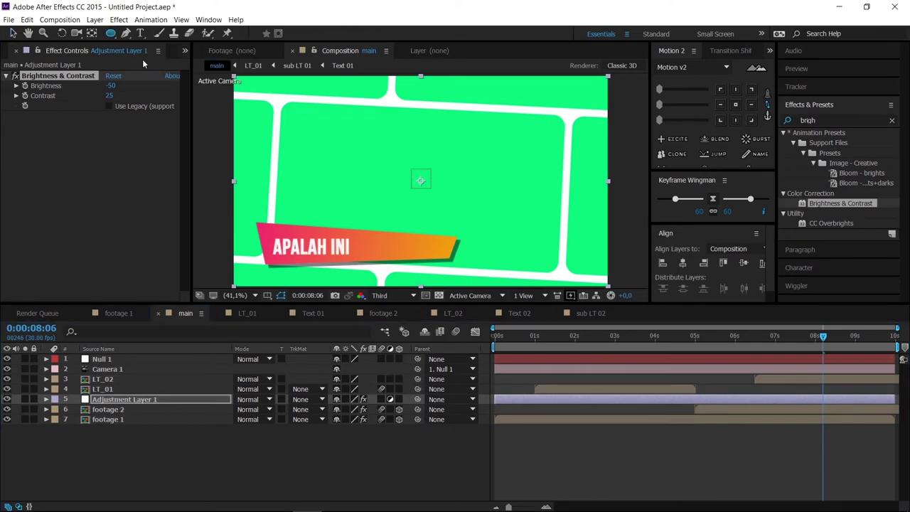
{"action": "double_click", "coordinate": [110, 33]}
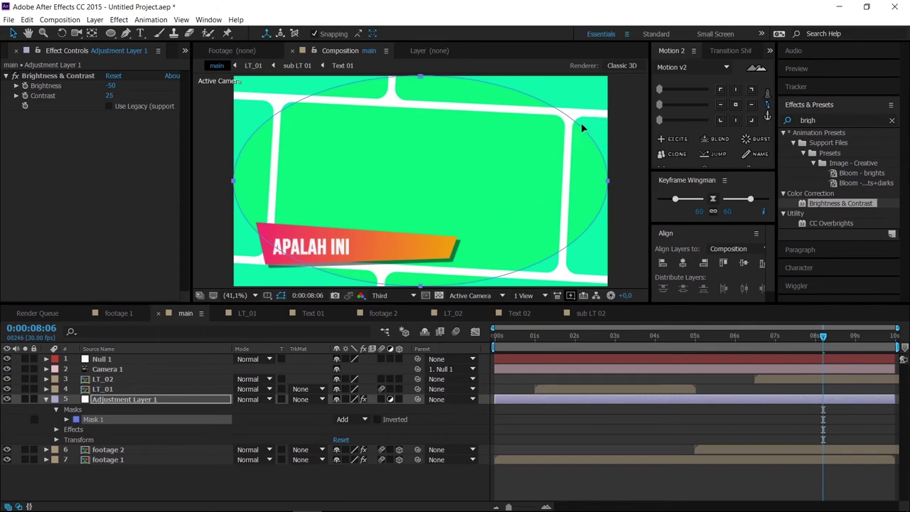
{"action": "left_click", "coordinate": [377, 419]}
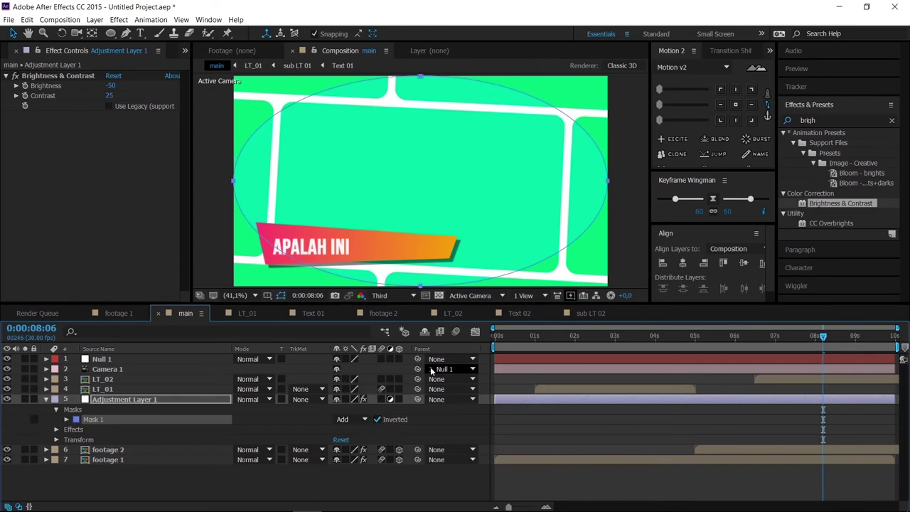
Set the Mask Feather of the adjustment layer's elliptical mask to 250 pixels
{"action": "key", "text": "f"}
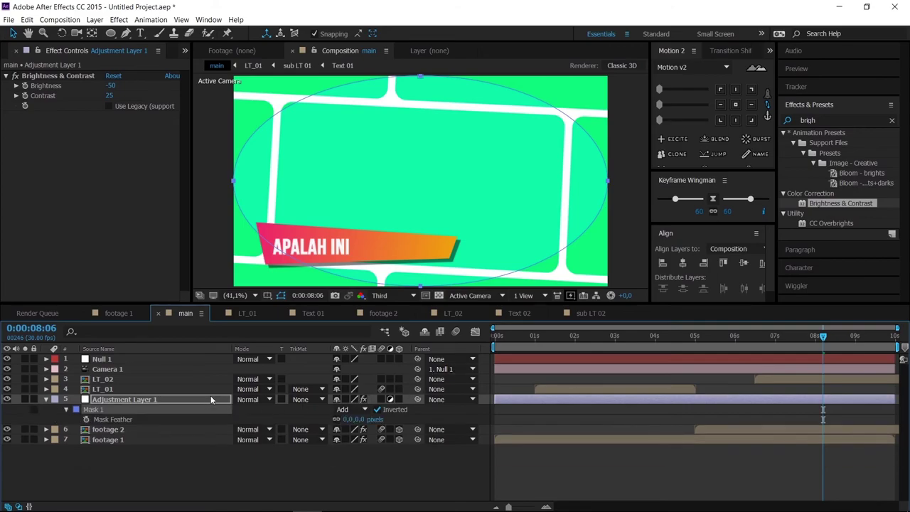
{"action": "left_click", "coordinate": [360, 421]}
{"action": "type", "text": "250"}
{"action": "key", "text": "Return"}
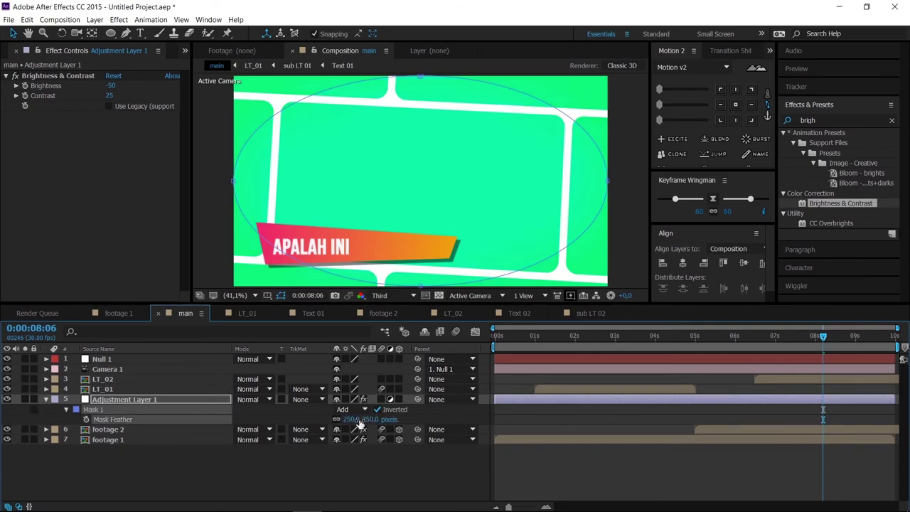
{"action": "left_click", "coordinate": [129, 472]}
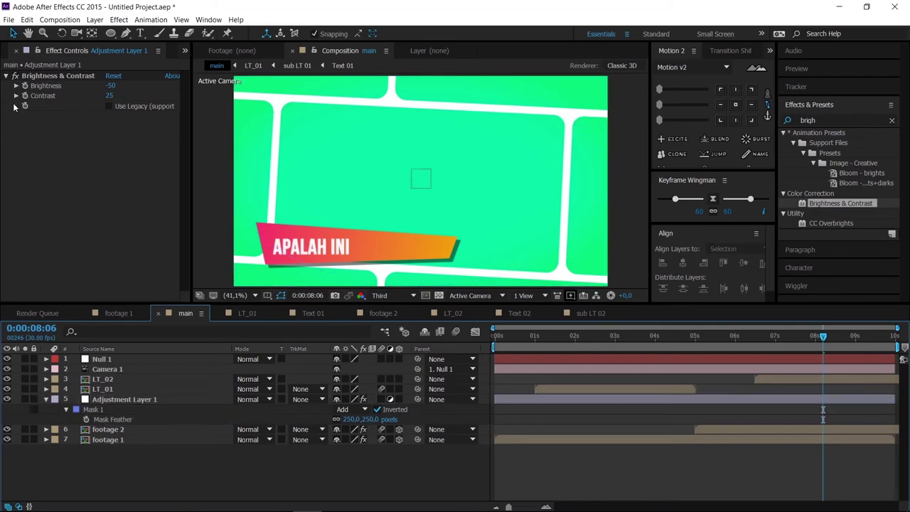
Apply Gaussian Blur to Adjustment Layer 1 below Brightness & Contrast, with Blurriness set to 15
{"action": "left_click", "coordinate": [63, 74]}
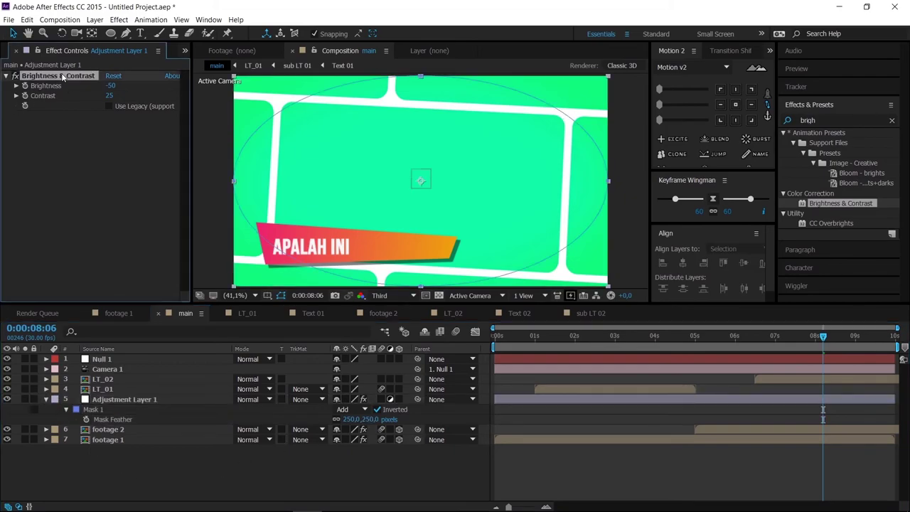
{"action": "left_click", "coordinate": [851, 118]}
{"action": "type", "text": "gauss"}
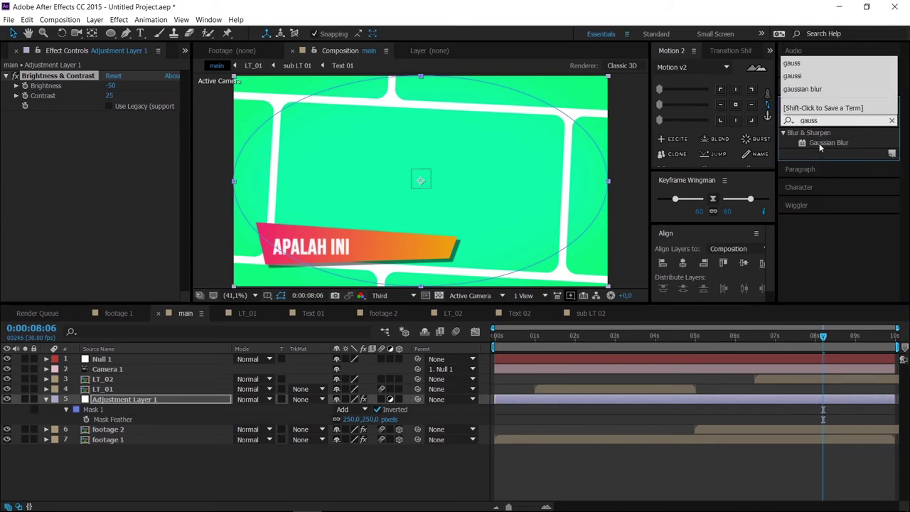
{"action": "left_click_drag", "start_coordinate": [819, 143], "coordinate": [81, 187]}
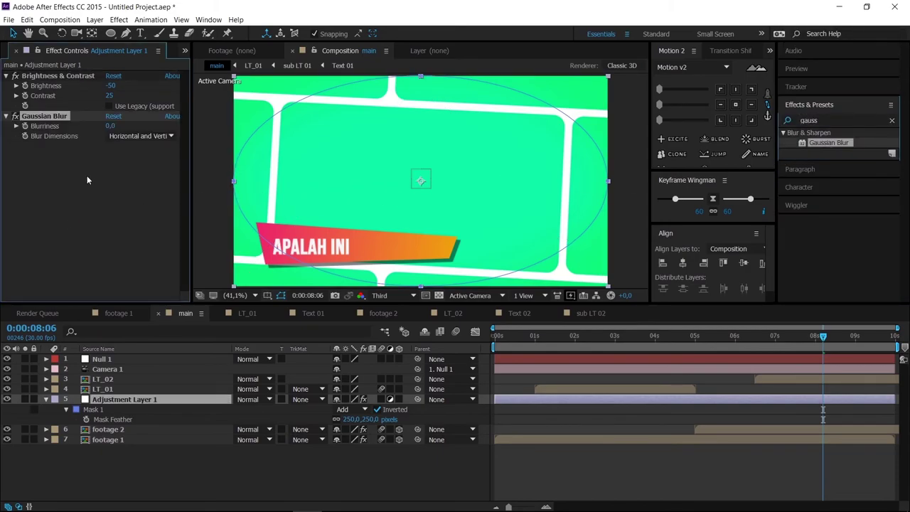
{"action": "left_click", "coordinate": [112, 126]}
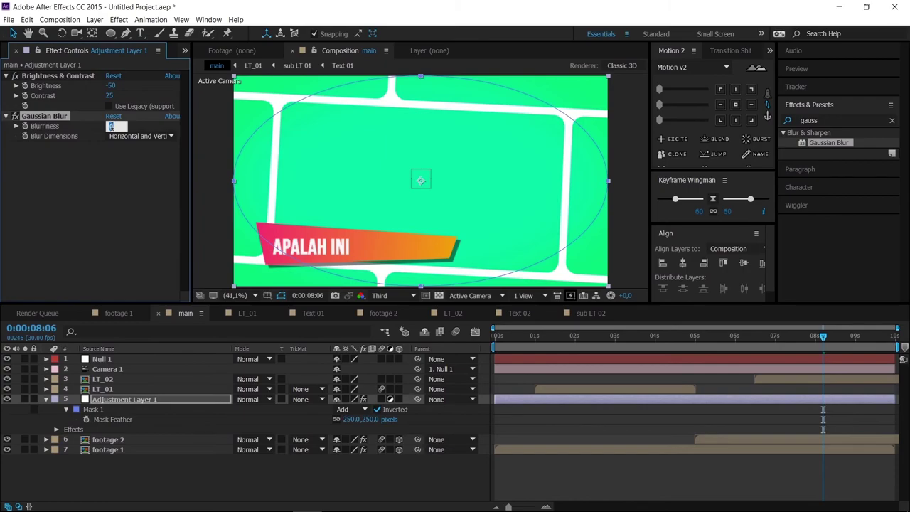
{"action": "type", "text": "15"}
{"action": "key", "text": "Return"}
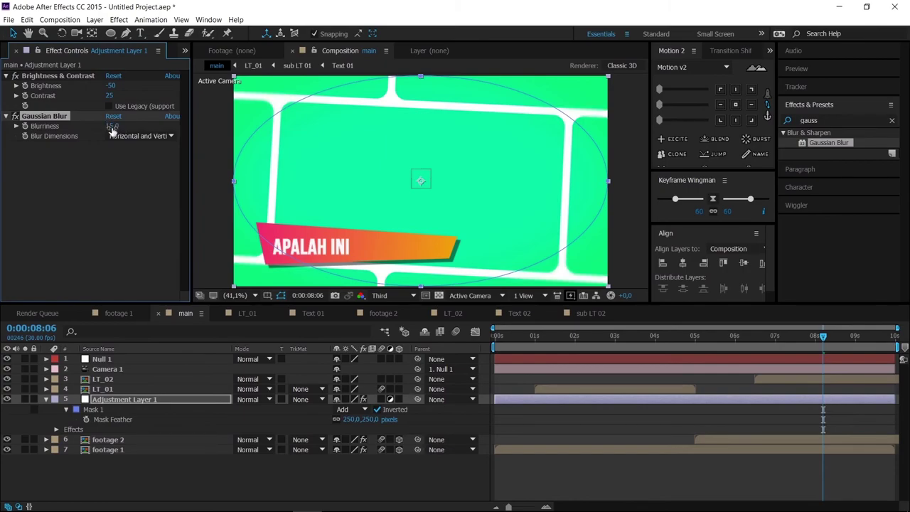
{"action": "left_click", "coordinate": [347, 469]}
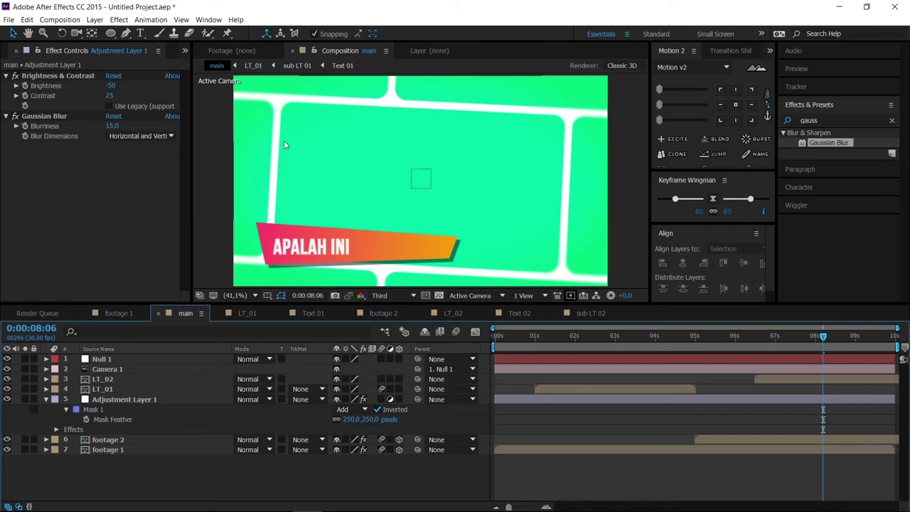
Scale the adjustment layer's elliptical mask down slightly around its center, then collapse the layer's properties
{"action": "left_click", "coordinate": [123, 399]}
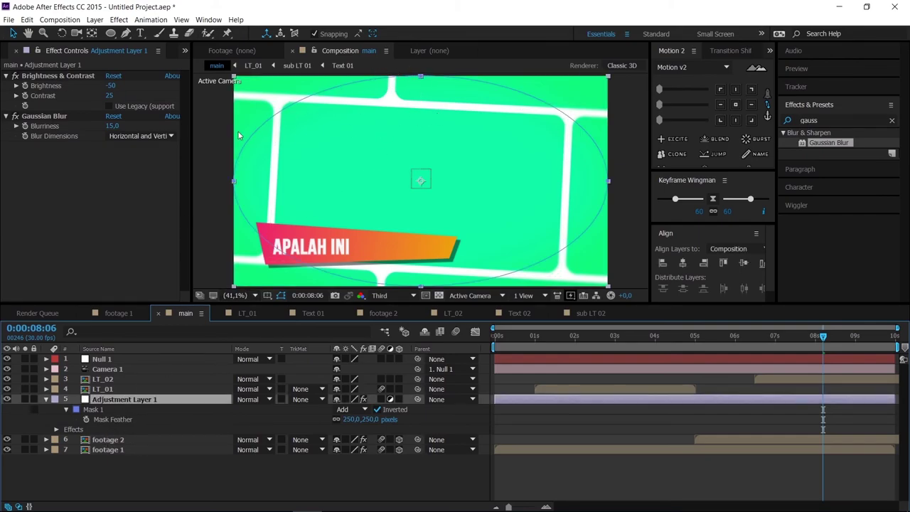
{"action": "left_click", "coordinate": [421, 79]}
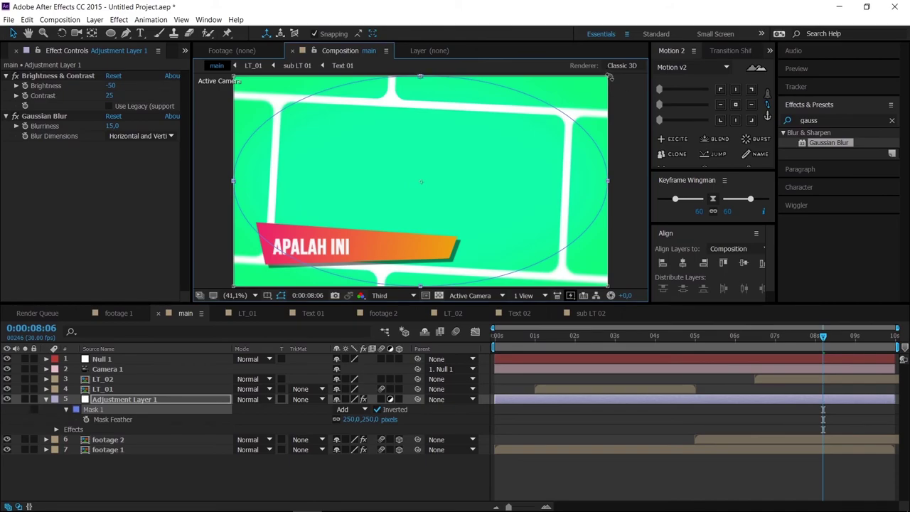
{"action": "mouse_move", "coordinate": [606, 75]}
{"action": "left_mouse_down"}
{"action": "mouse_move", "coordinate": [579, 87]}
{"action": "mouse_move", "coordinate": [577, 116]}
{"action": "mouse_move", "coordinate": [597, 82]}
{"action": "mouse_move", "coordinate": [577, 115]}
{"action": "mouse_move", "coordinate": [602, 80]}
{"action": "mouse_move", "coordinate": [587, 87]}
{"action": "mouse_move", "coordinate": [601, 83]}
{"action": "left_mouse_up"}
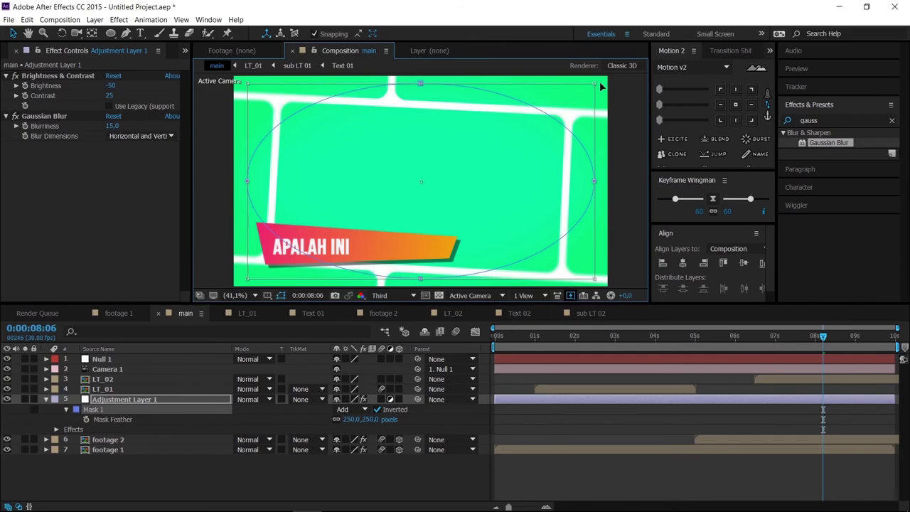
{"action": "left_click", "coordinate": [44, 400]}
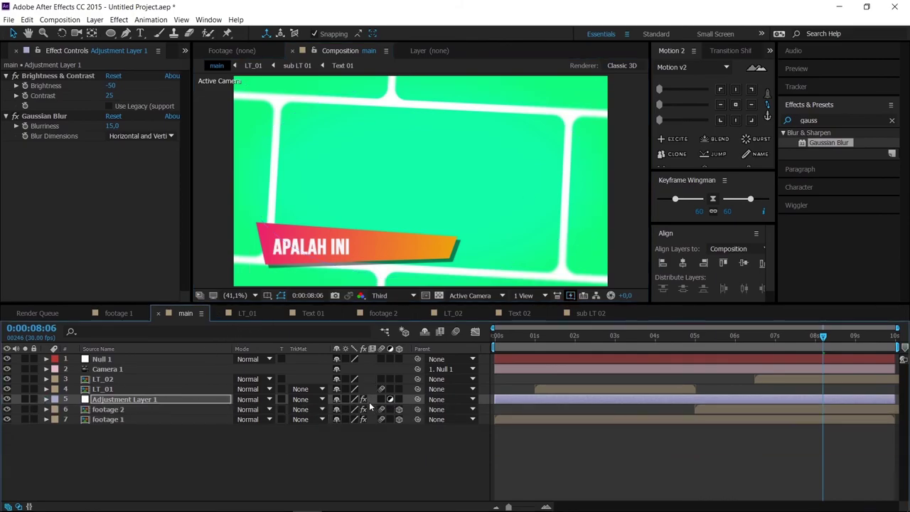
Enable motion blur in the main composition and preview the animation, checking the frame at 0:00:05:11
{"action": "key", "text": "space"}
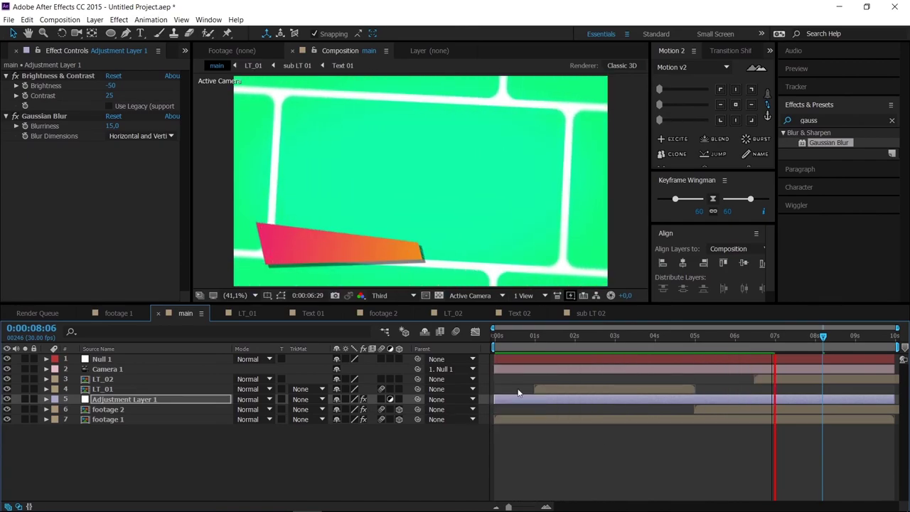
{"action": "left_click", "coordinate": [712, 347]}
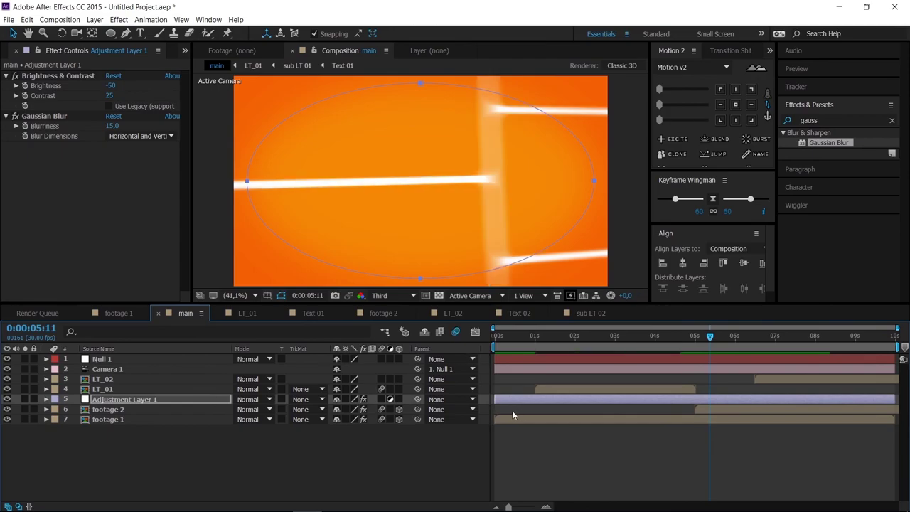
{"action": "key", "text": "space"}
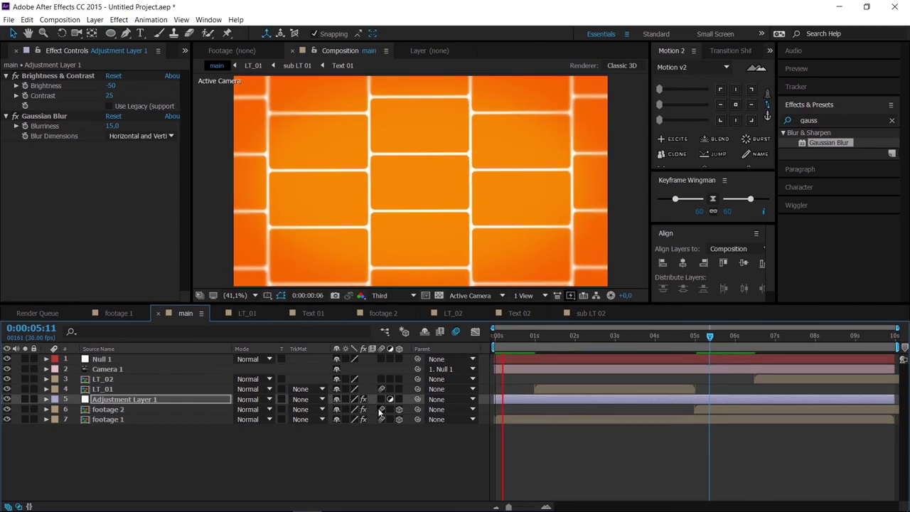